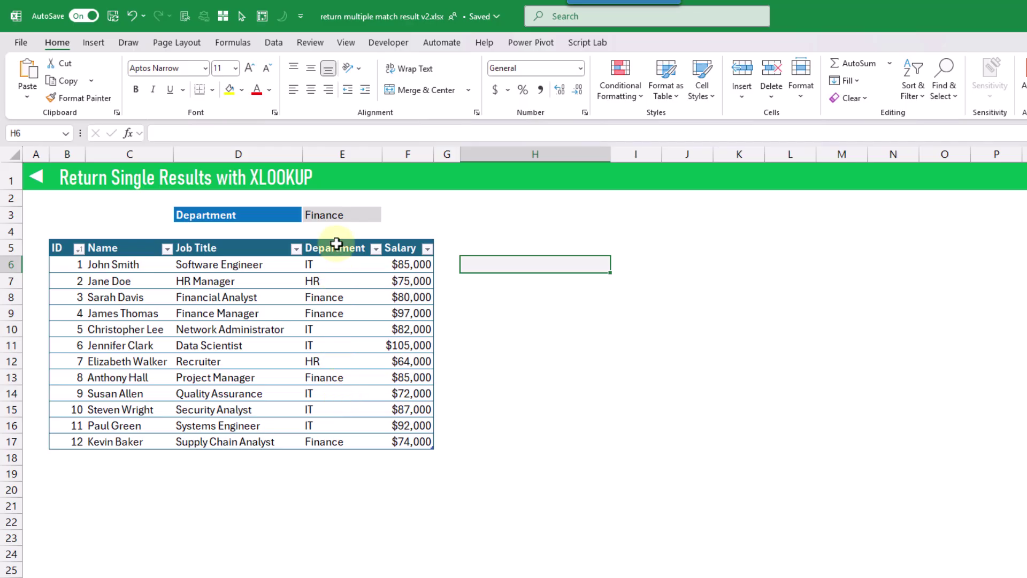
Step: Highlight the Finance criterion in E3 and the four matching Finance employees' departments and names
click(355, 214)
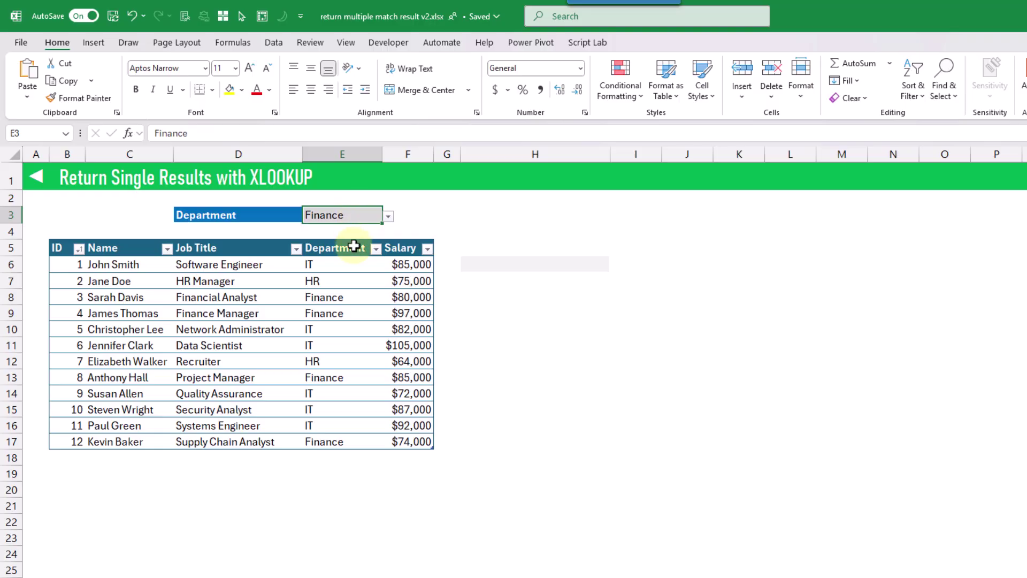
click(343, 297)
click(340, 314)
click(344, 379)
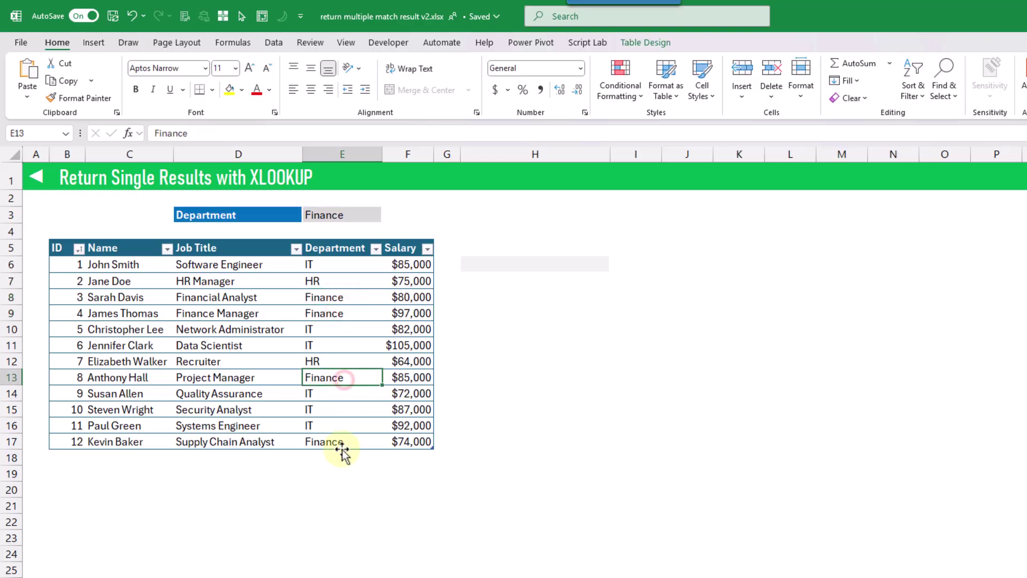
click(338, 442)
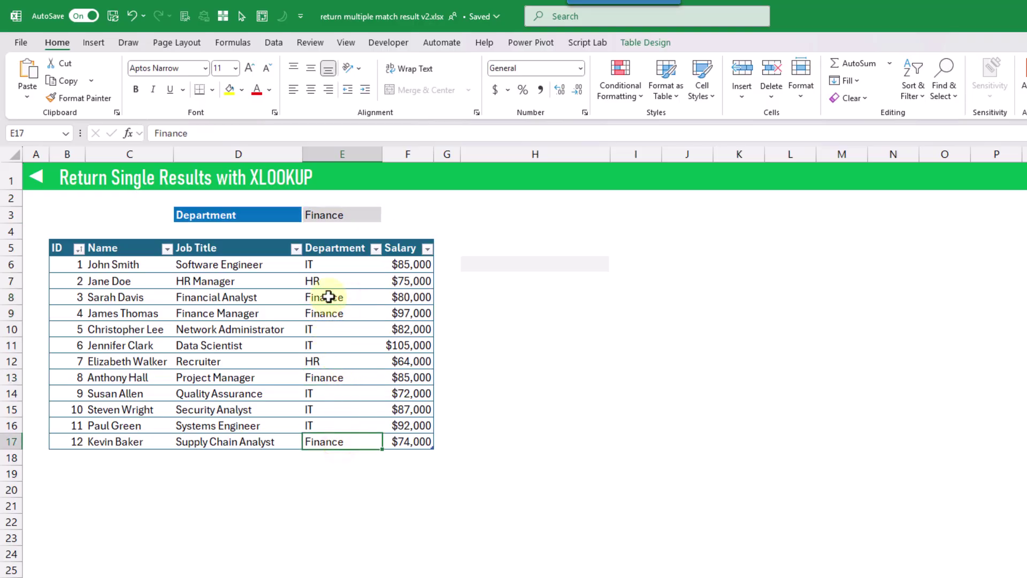
click(128, 300)
click(128, 314)
click(131, 378)
click(132, 440)
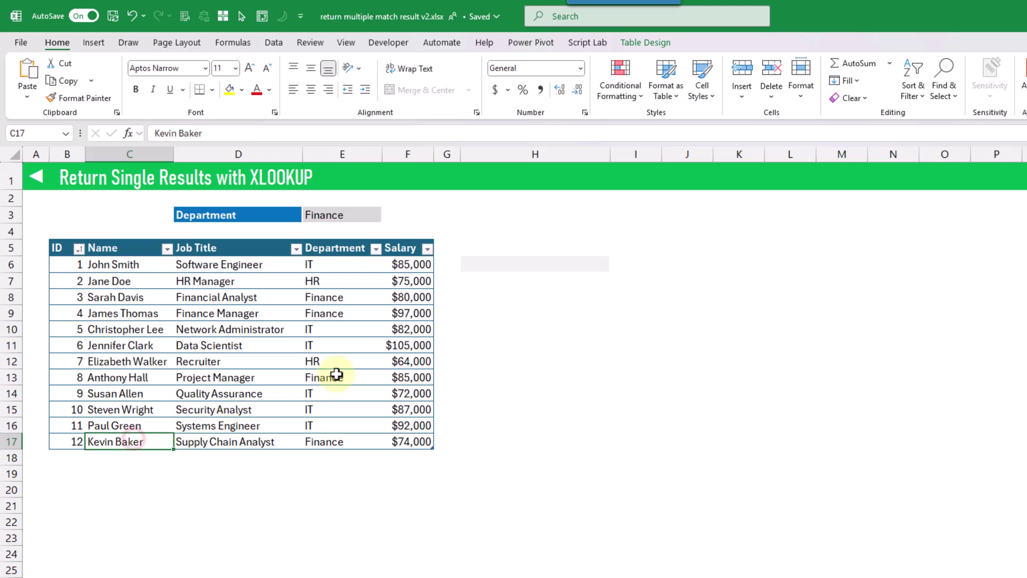
click(487, 262)
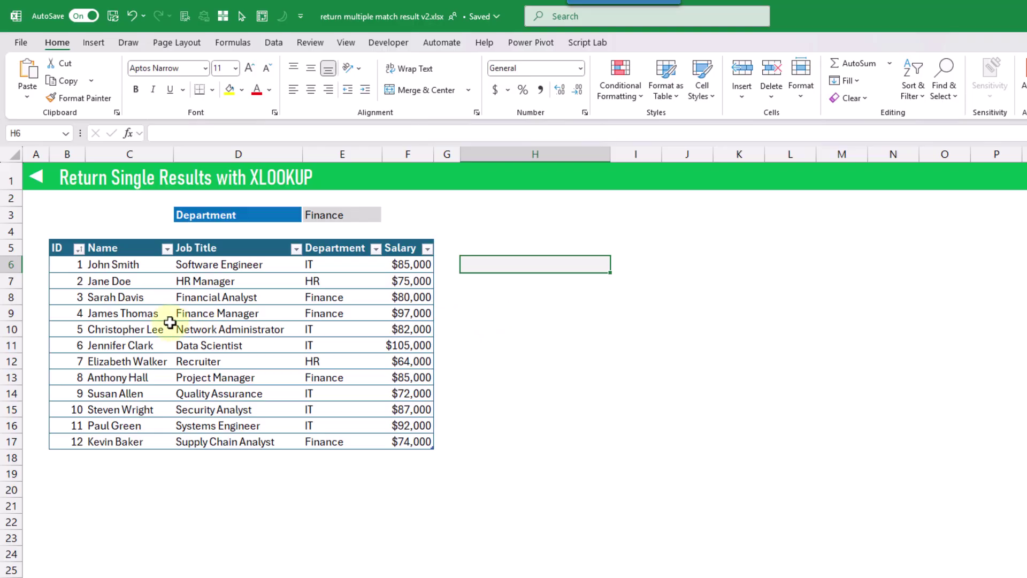
click(129, 296)
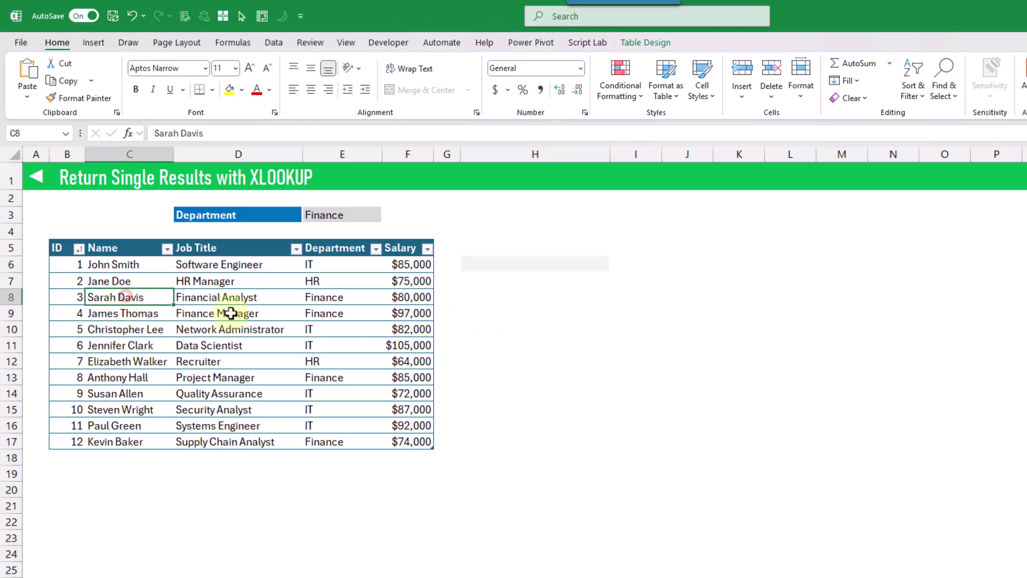
click(515, 265)
Step: Enter =XLOOKUP(E3,Employees19[Department],Employees19[Name]) in H6
text(=)
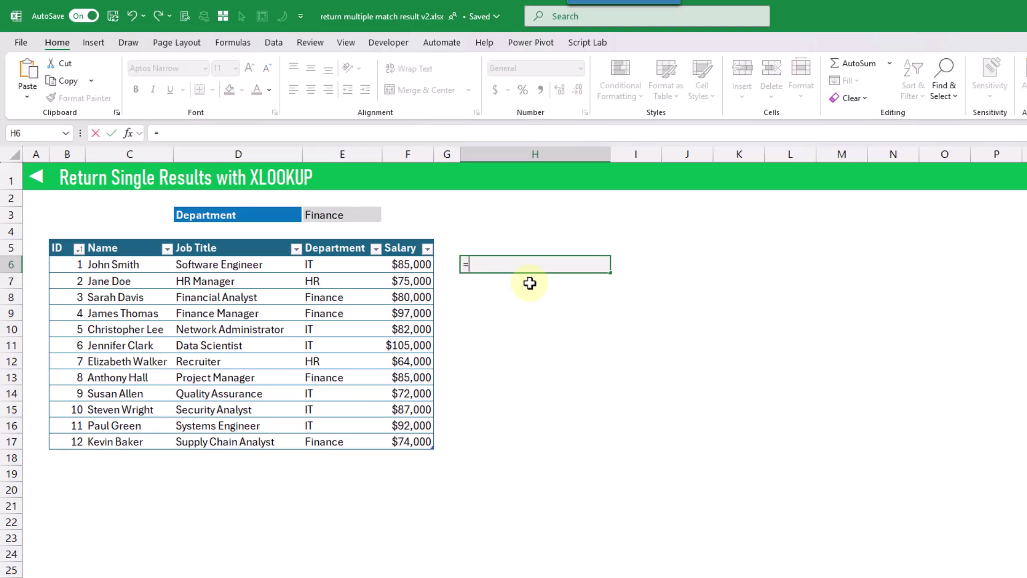
text(xl)
key(Tab)
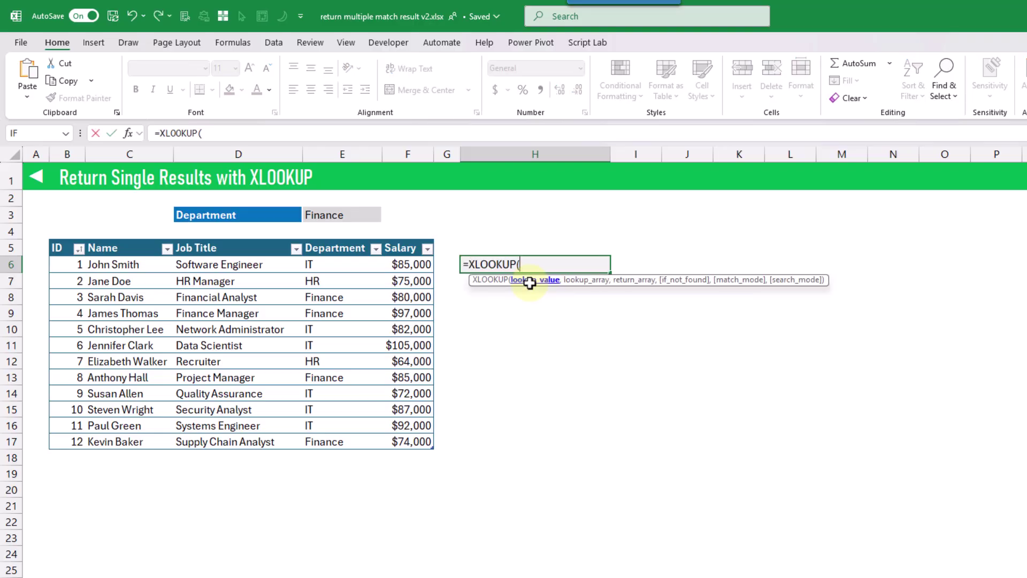
click(349, 215)
text(,)
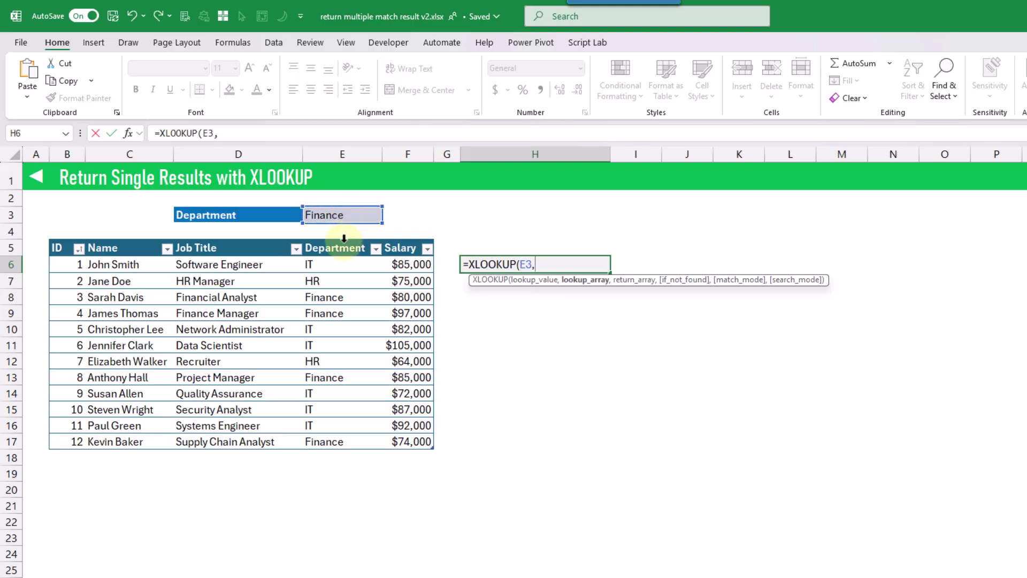
click(344, 237)
text(,)
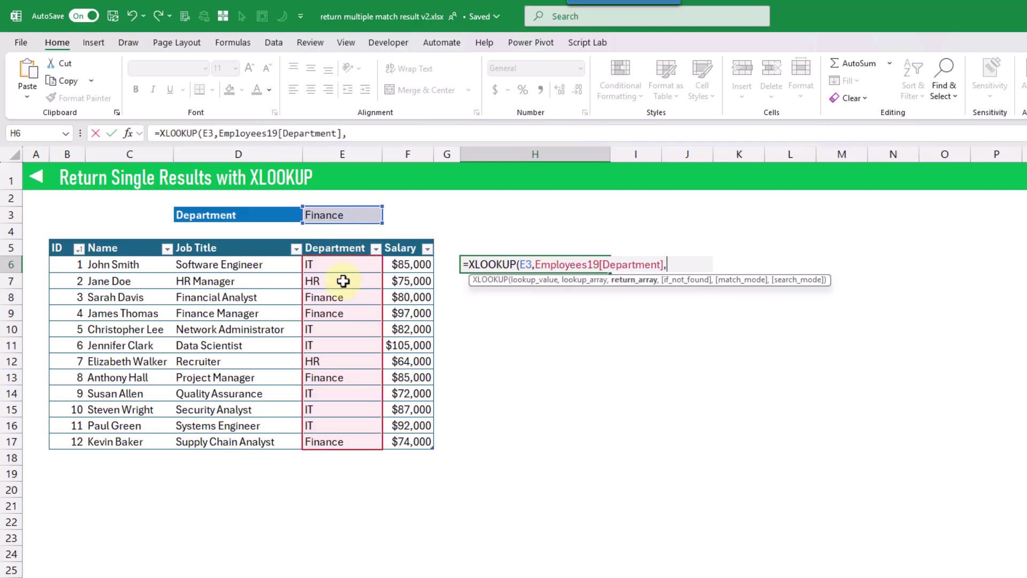
click(133, 240)
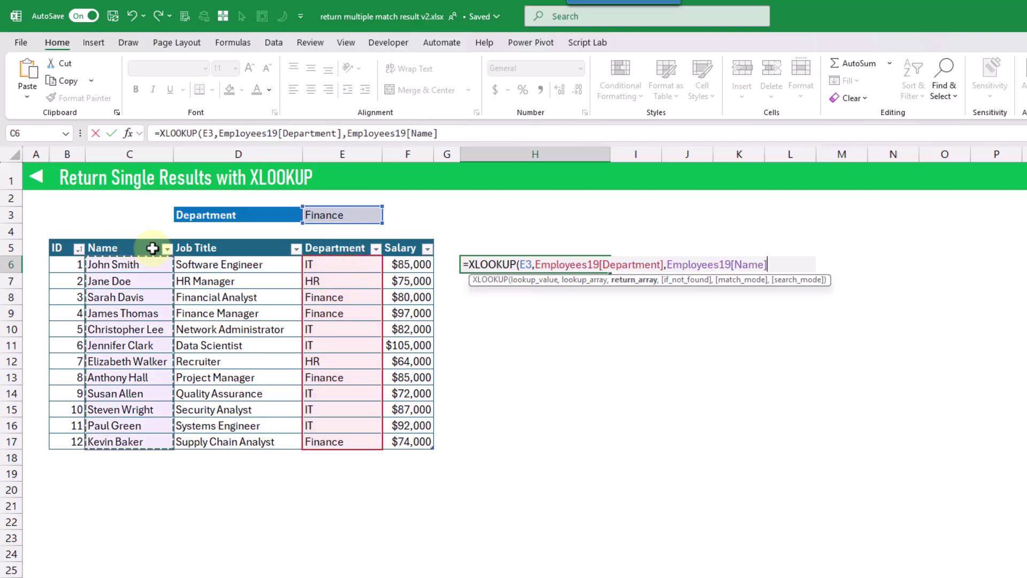
key(Return)
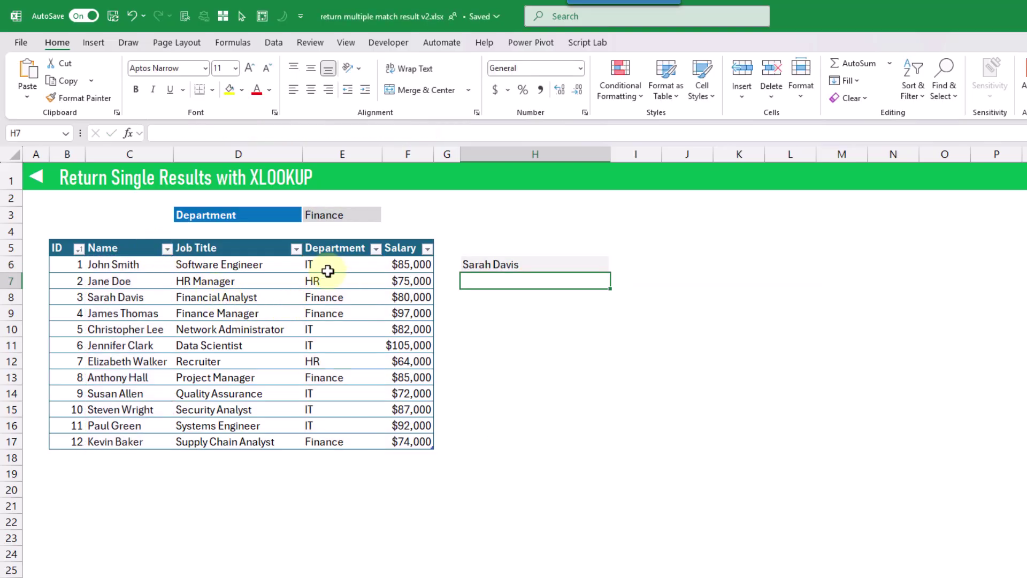
Step: Confirm the H6 result Sarah Davis comes from the first Finance row
click(326, 297)
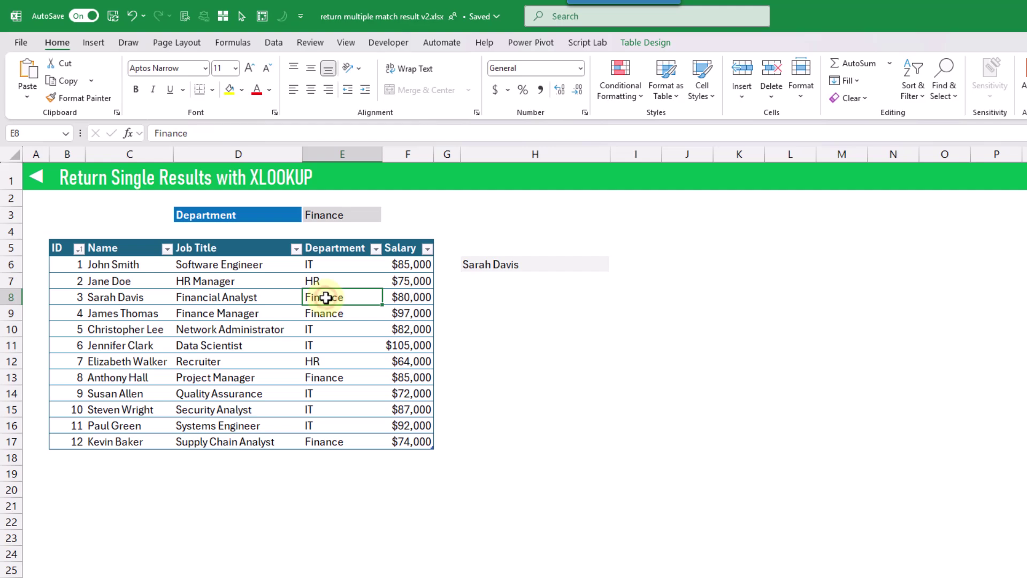
click(123, 298)
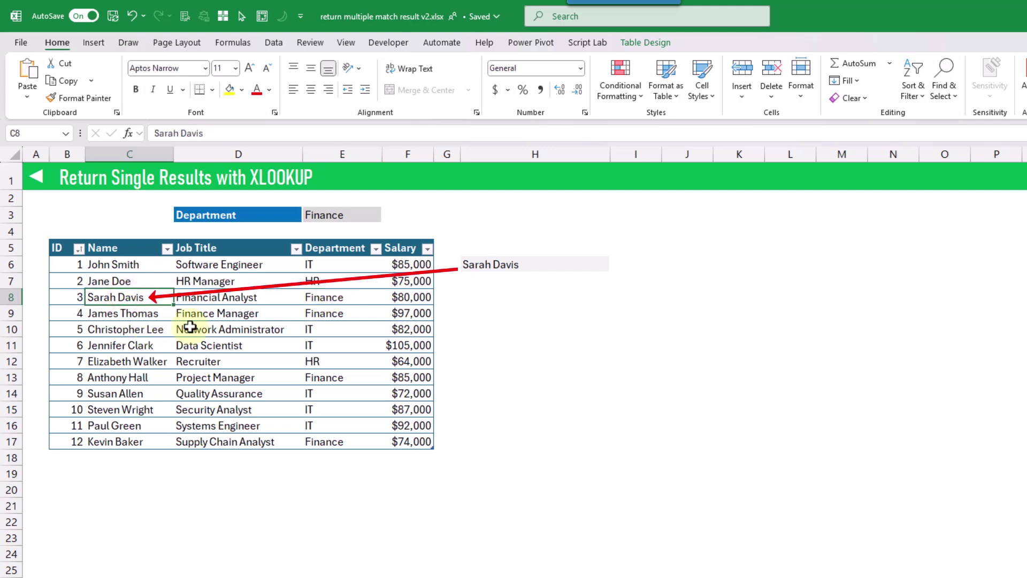
click(522, 264)
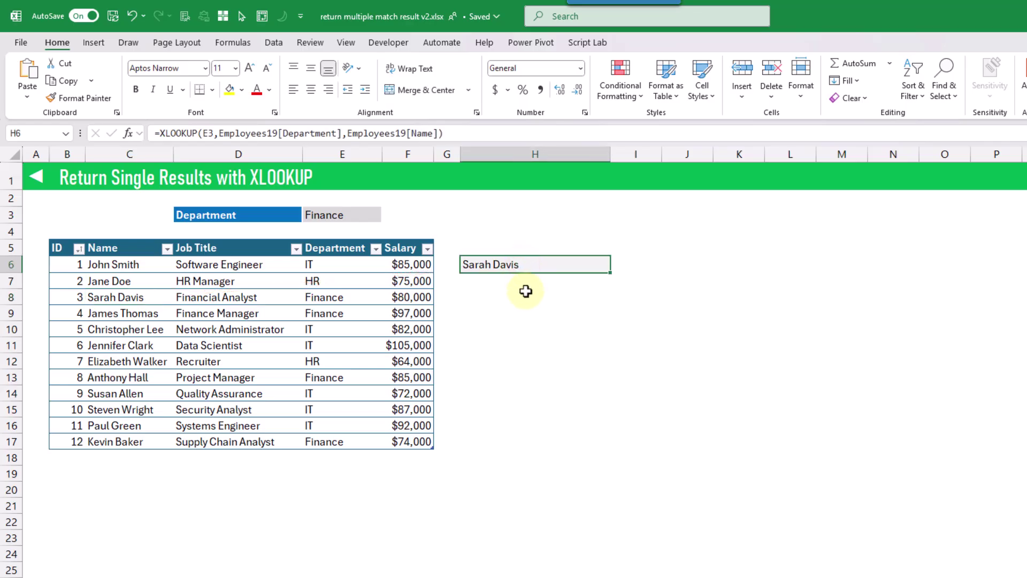
Step: Add search mode -1 to the H6 XLOOKUP so it searches last-to-first
click(456, 133)
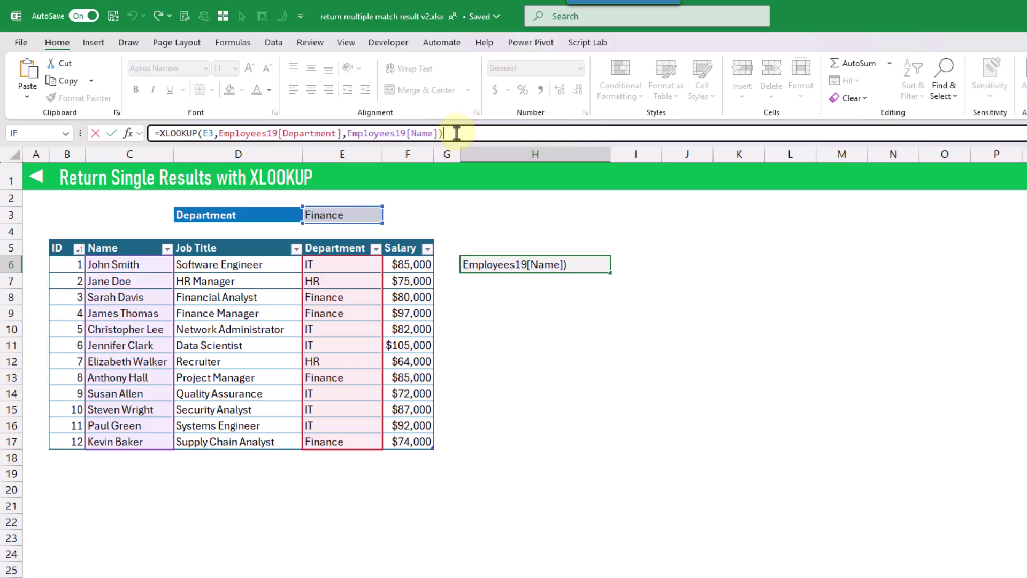
key(BackSpace)
text(,,,)
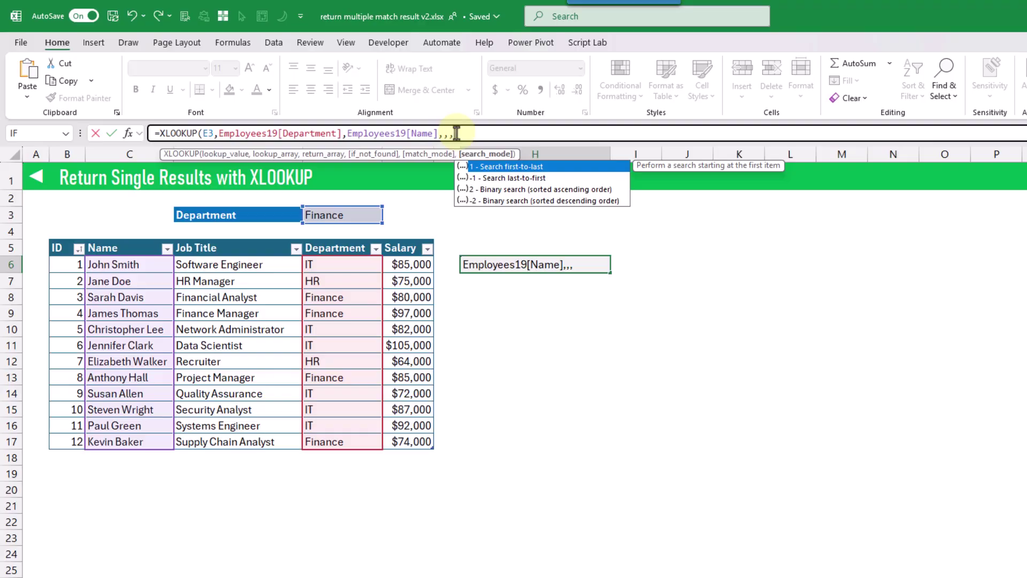
key(Down)
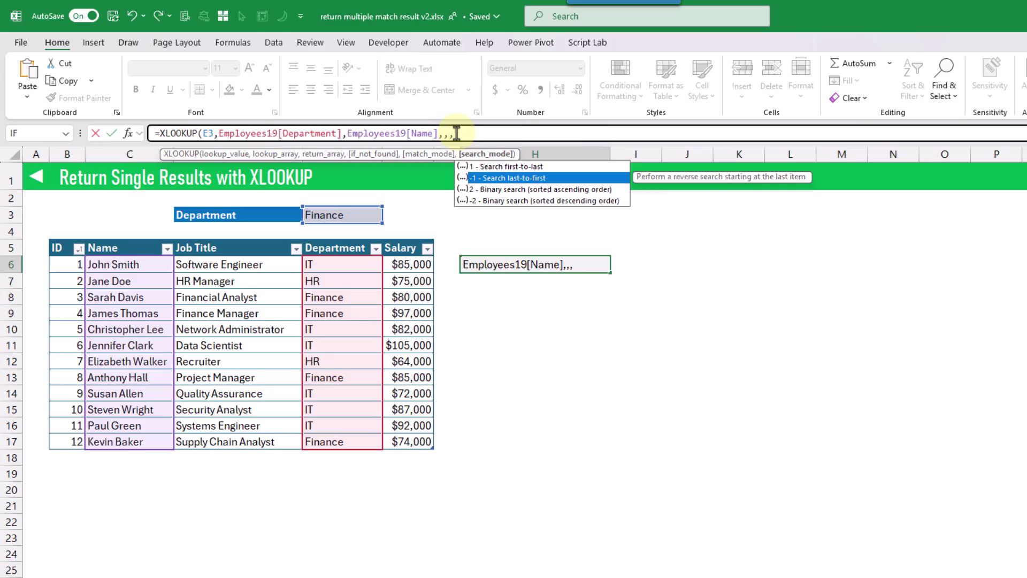
key(Tab)
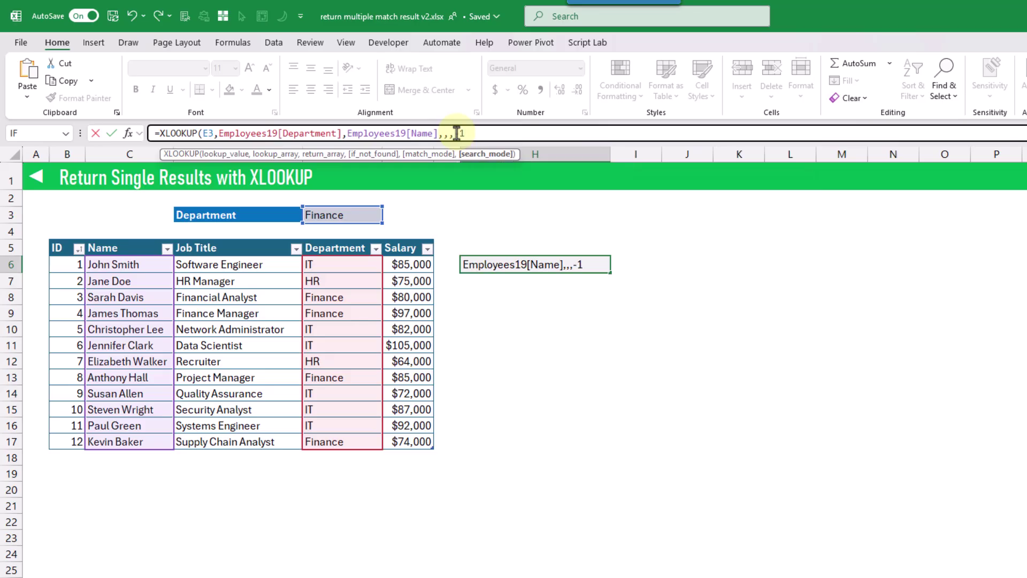
key(Return)
key(Up)
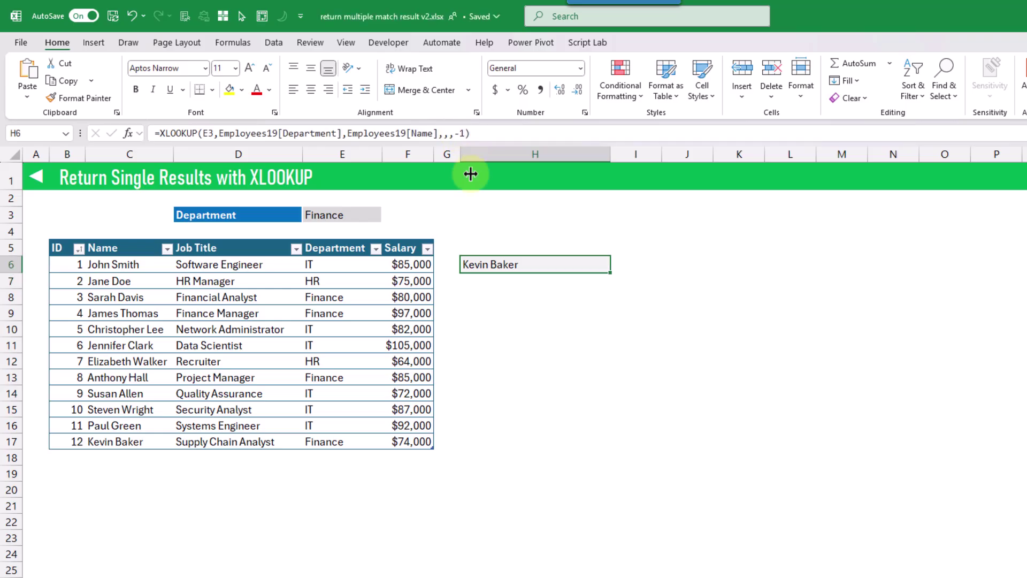
click(338, 441)
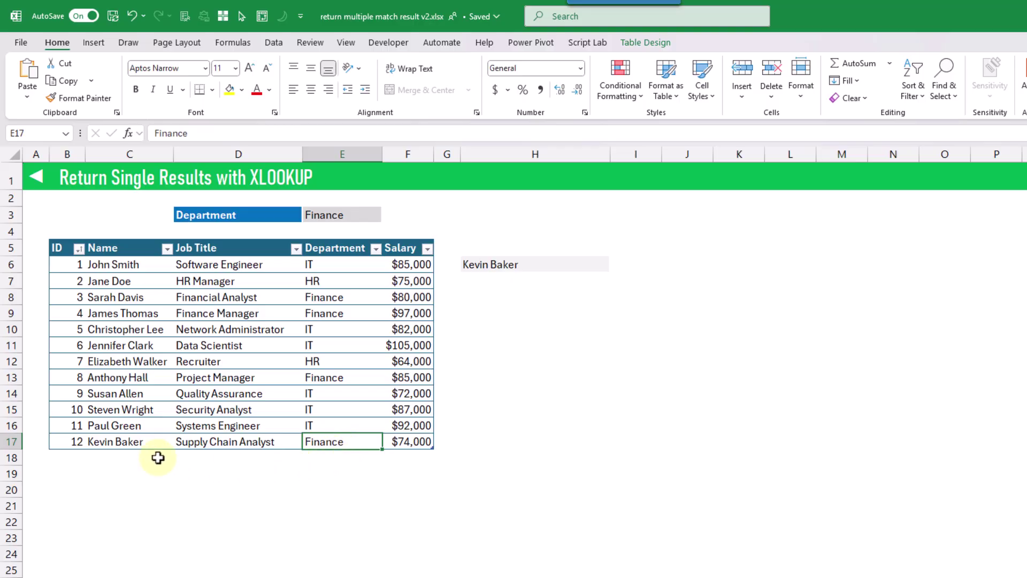
click(131, 442)
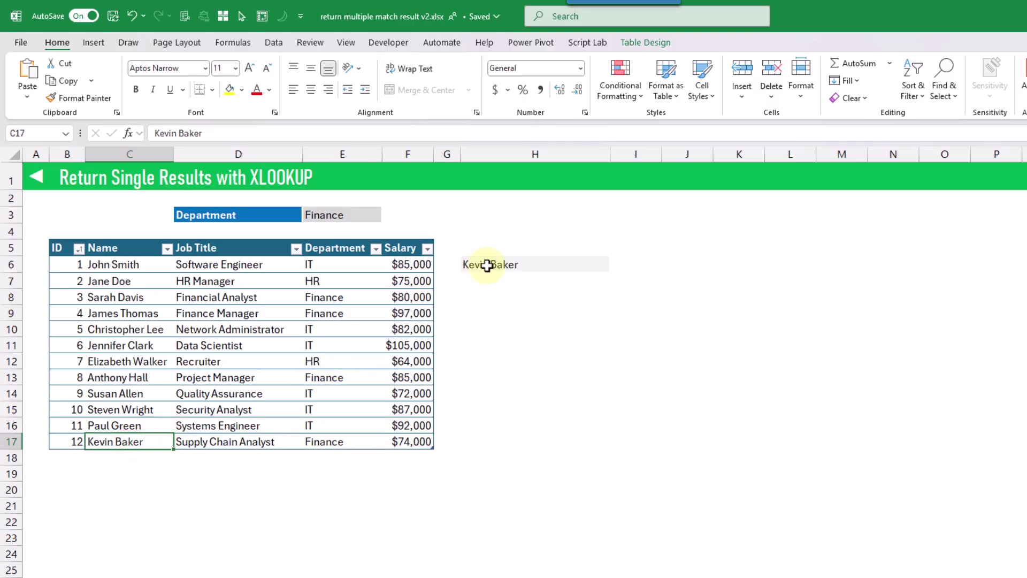
click(538, 267)
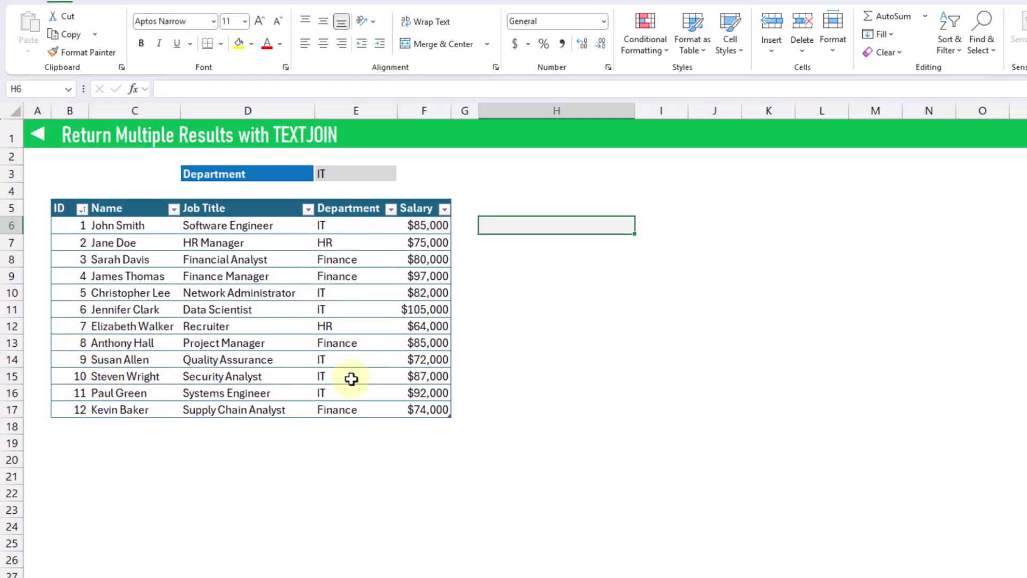
Step: Check the IT criterion in E3 and select H6 for the new formula
click(354, 174)
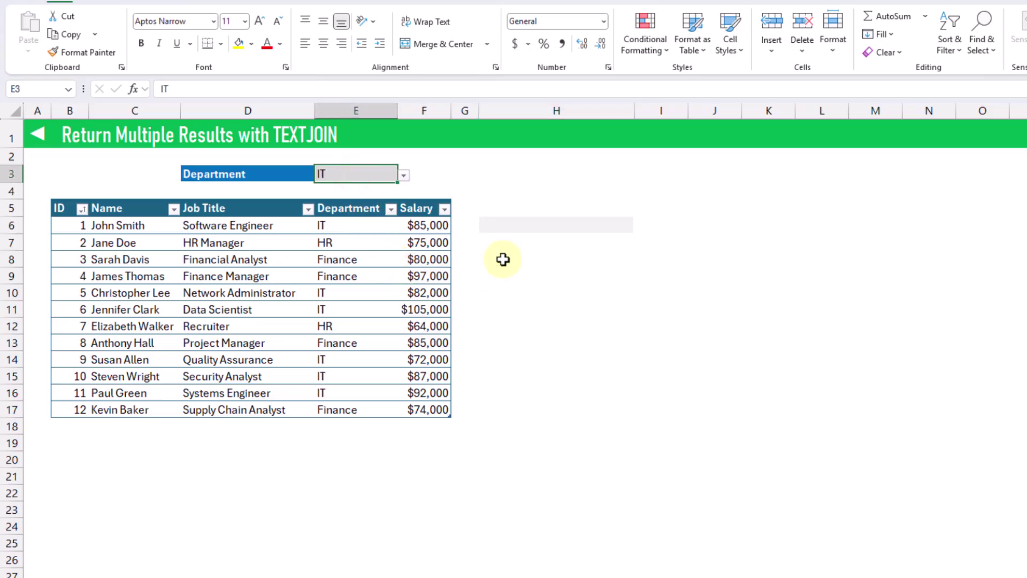
click(530, 222)
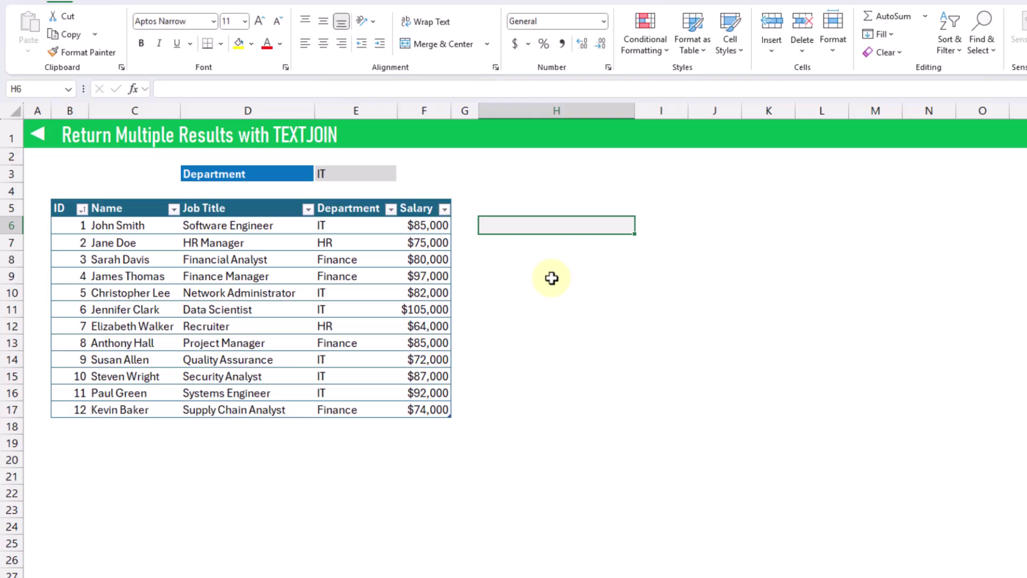
Step: Enter =IF(Employees1[Department]=E3,Employees1[Name],"") in H6 to spill matching names
text(=IF()
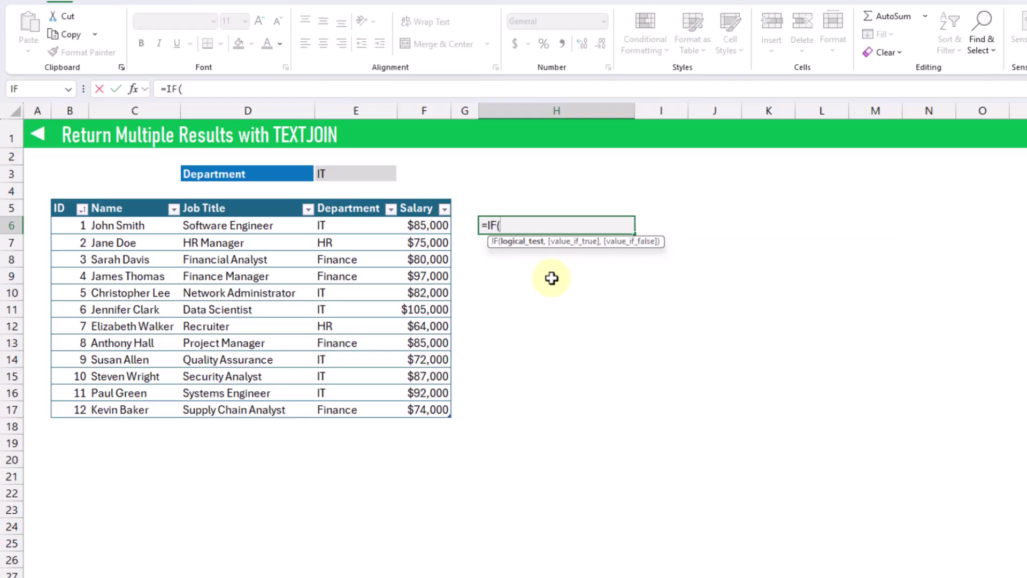
click(359, 199)
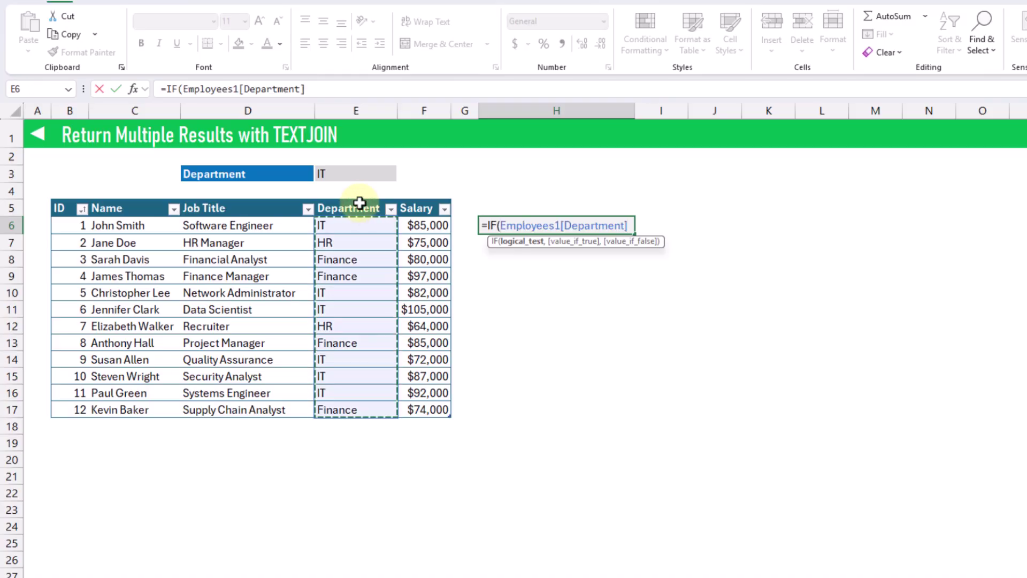
text(=)
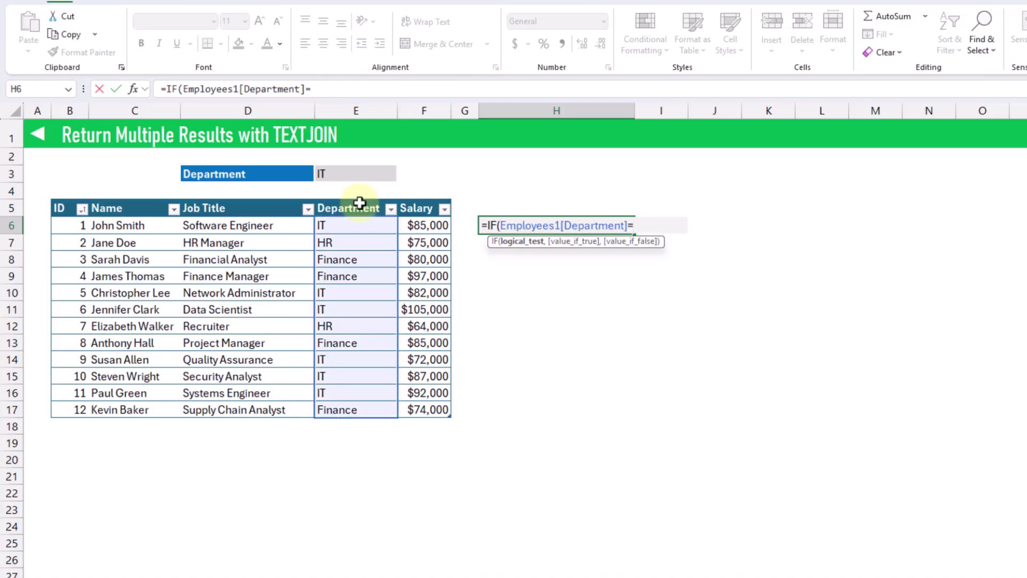
click(351, 172)
text(,)
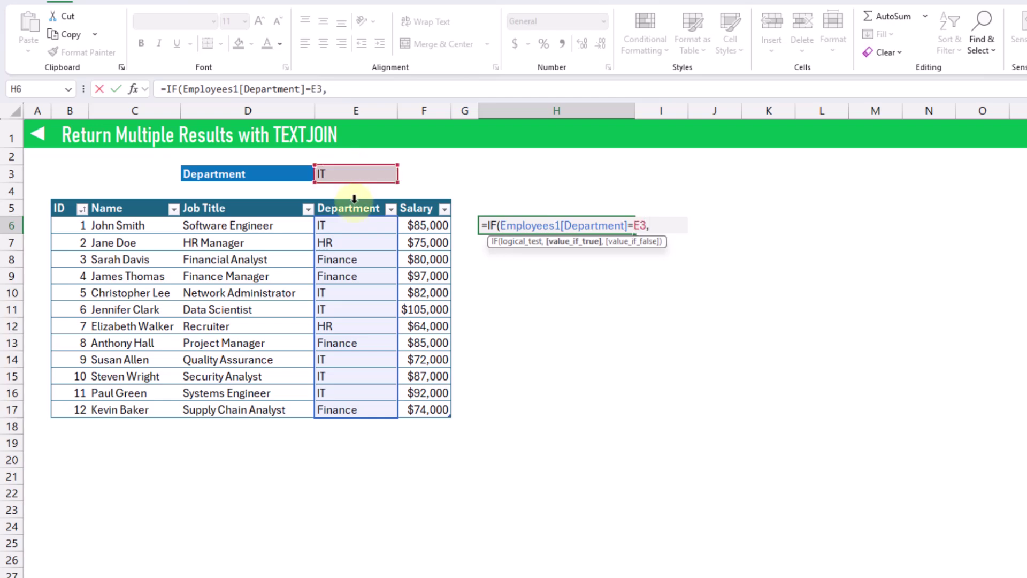
click(136, 199)
text(,)
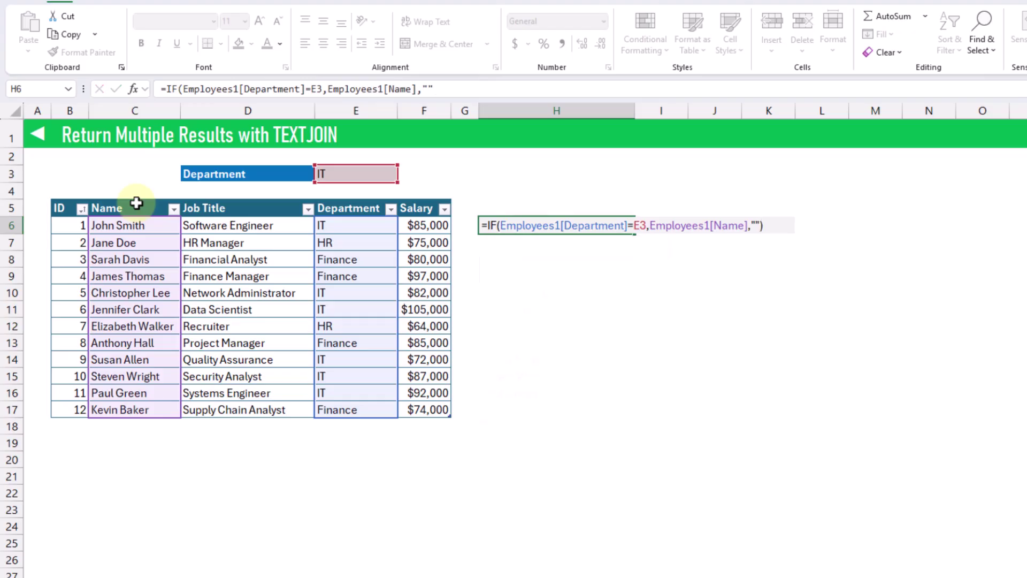
key(Return)
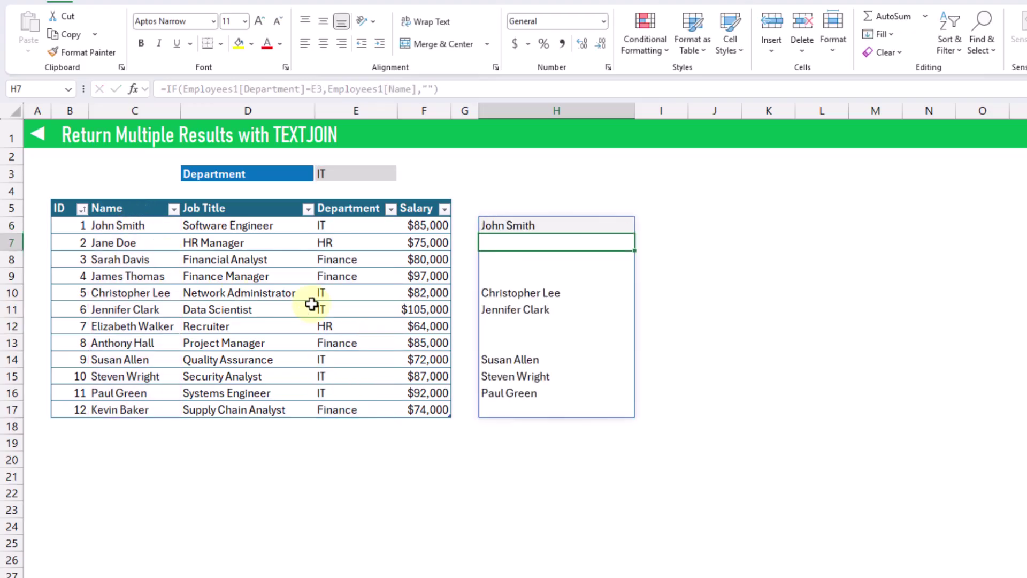
Step: Inspect the H6 formula and the spilled IT names in H10 and H11
click(526, 225)
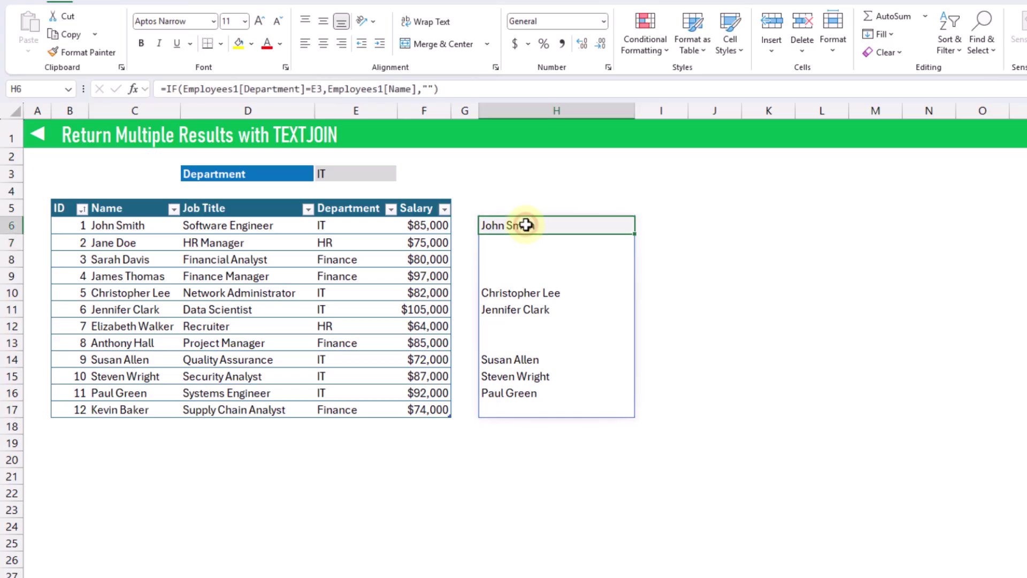
click(524, 294)
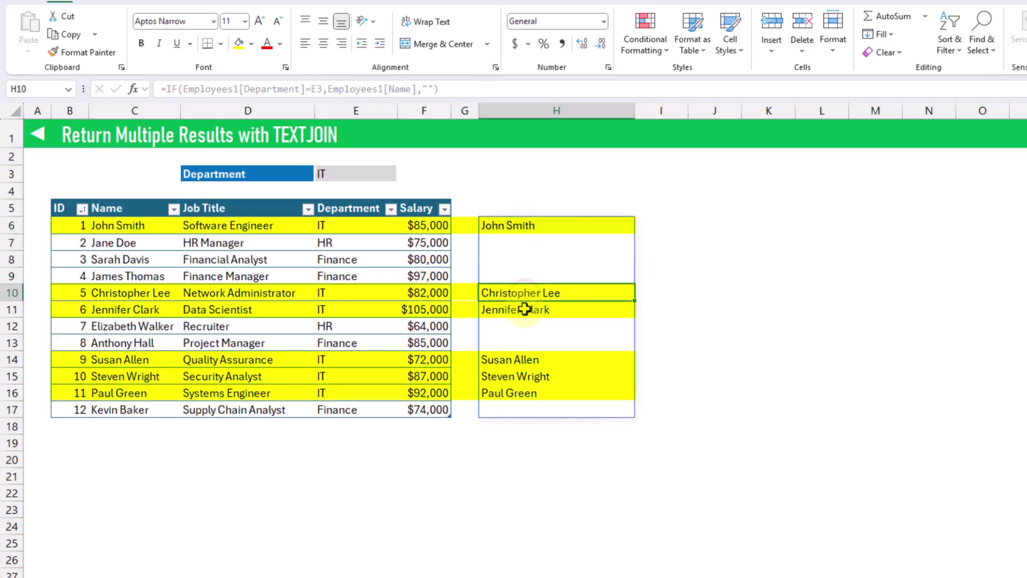
click(524, 310)
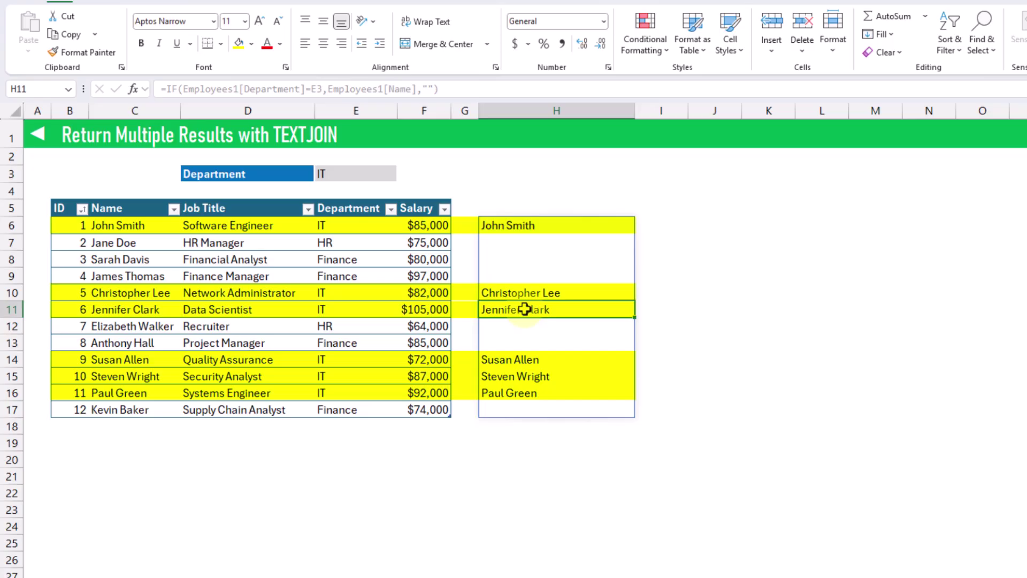
Step: Change the E3 department to HR, then Finance, and check the spilled names in H10–H12
click(379, 174)
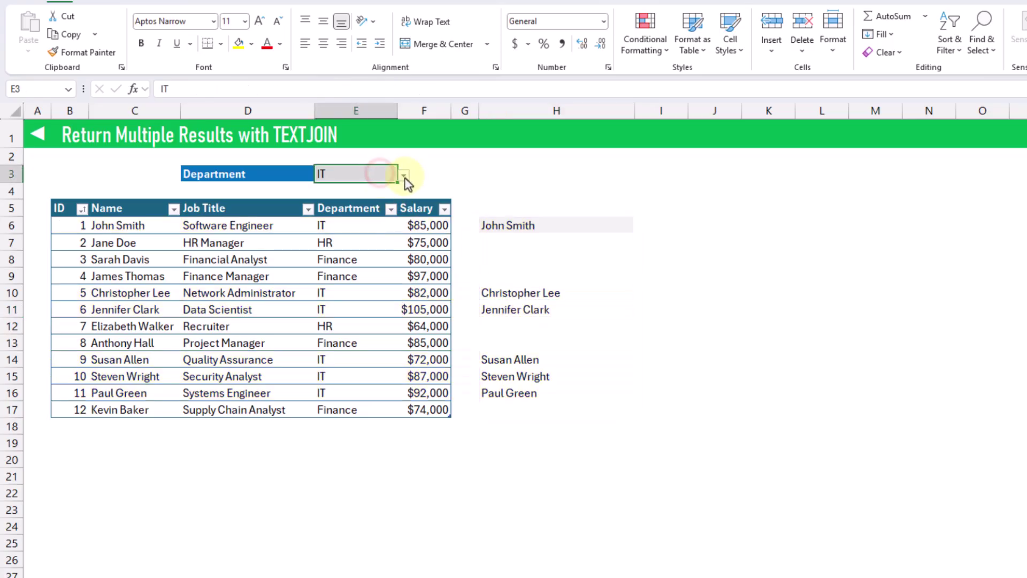
click(404, 178)
click(392, 199)
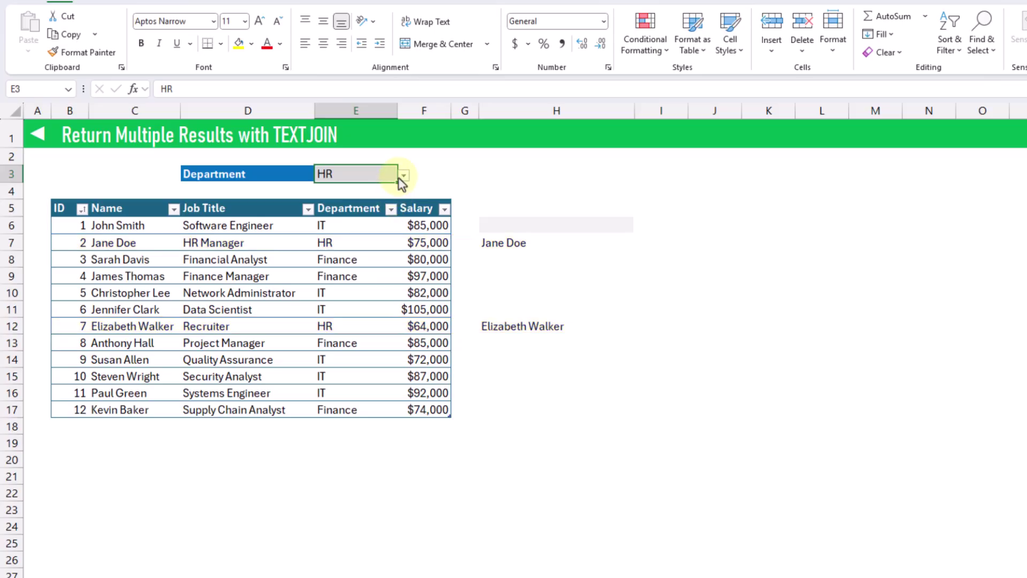
click(404, 176)
click(393, 190)
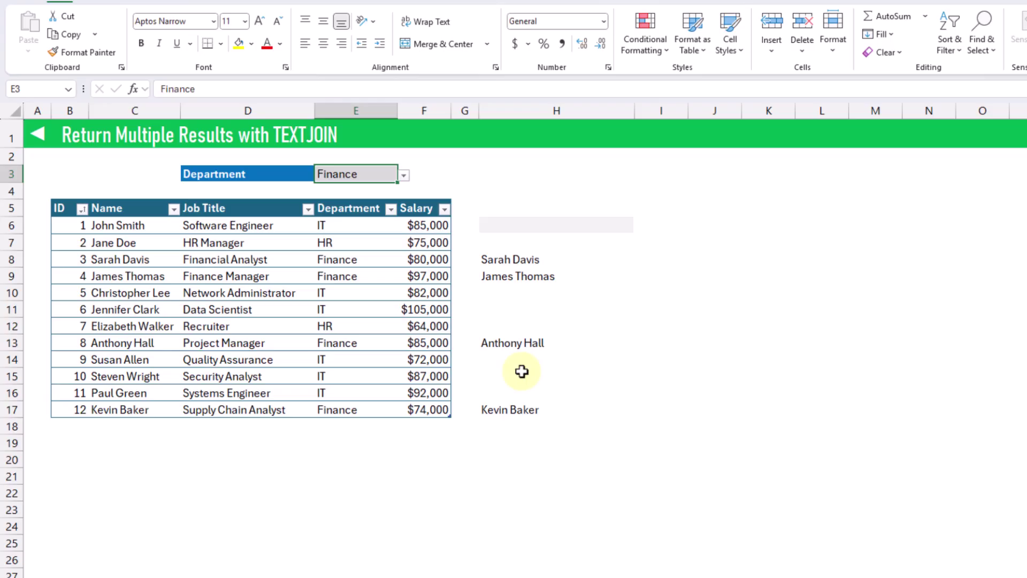
click(523, 293)
click(522, 307)
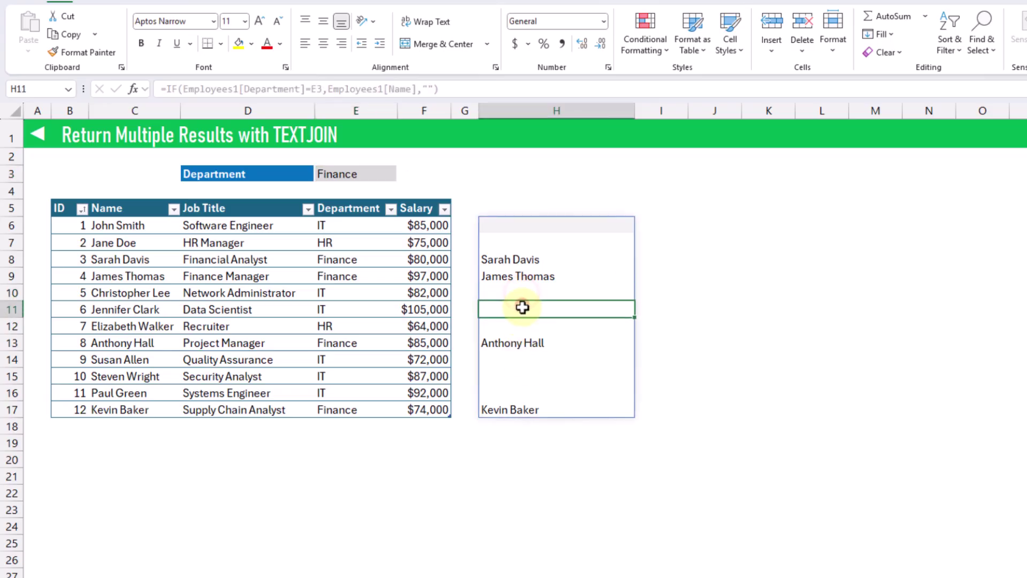
click(522, 323)
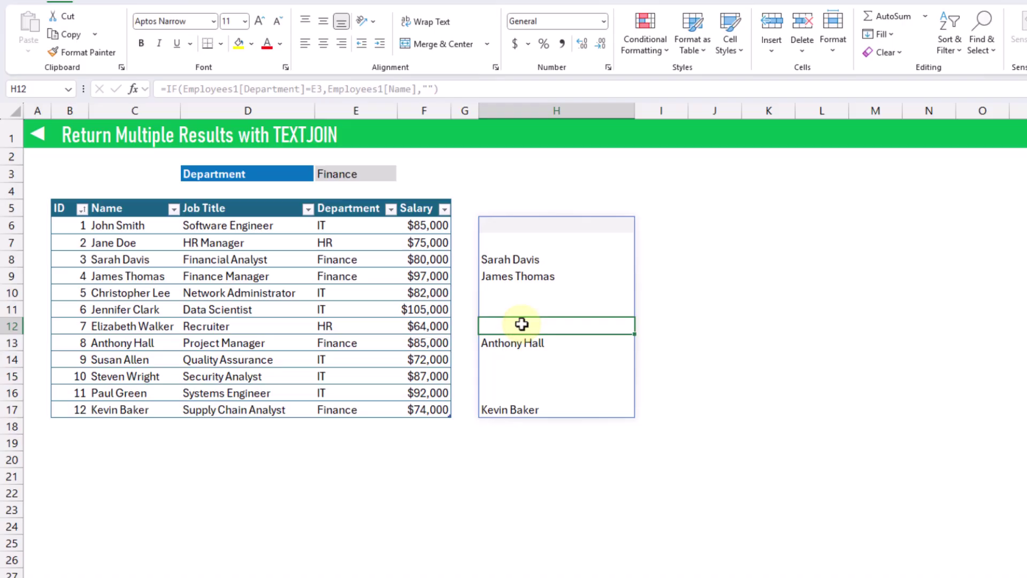
Step: Wrap the H6 IF formula in TEXTJOIN(", ",TRUE,…) to join the names in one cell
click(166, 88)
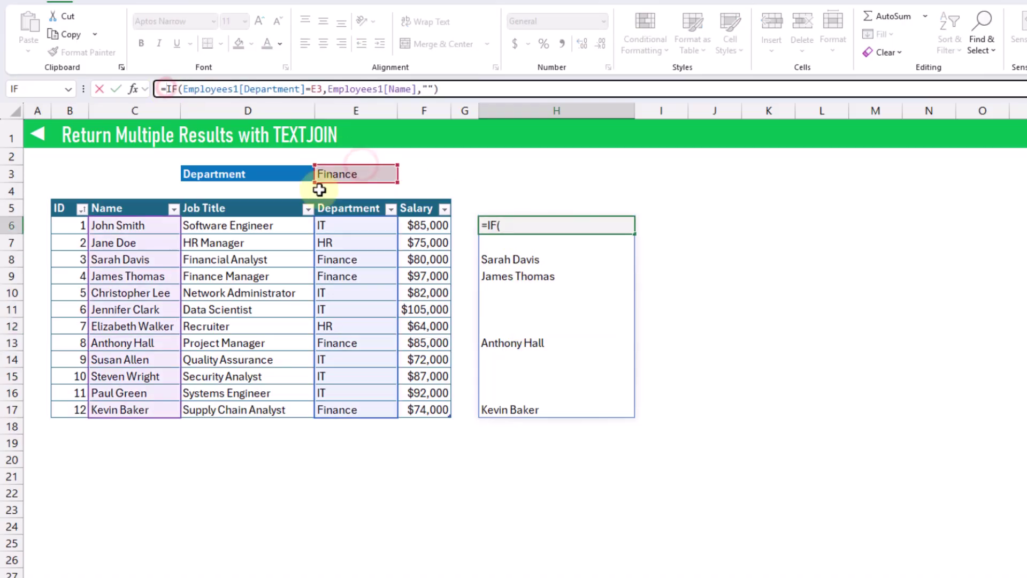
text(TE)
key(Down)
key(Down)
key(Down)
key(Tab)
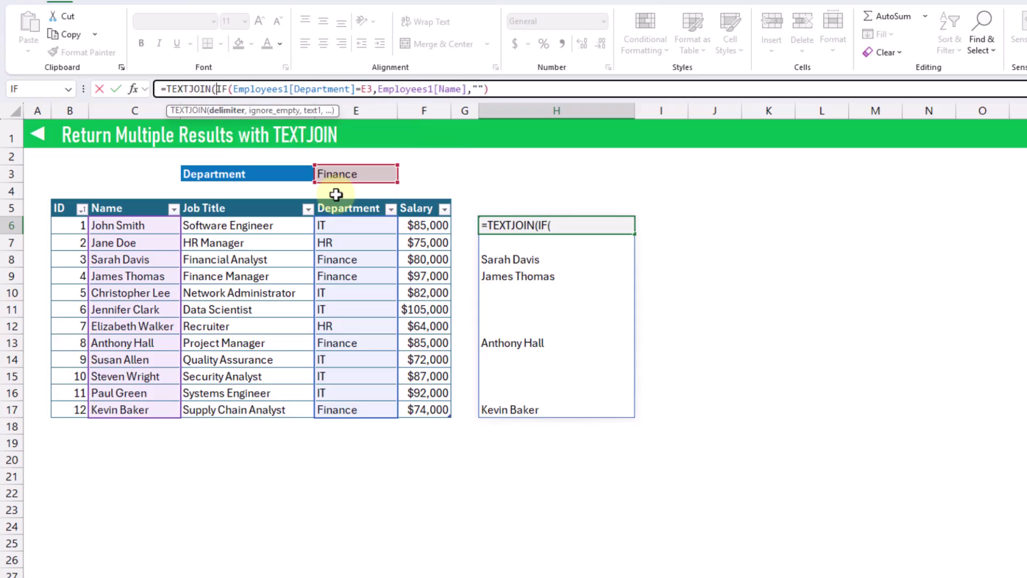
text(")
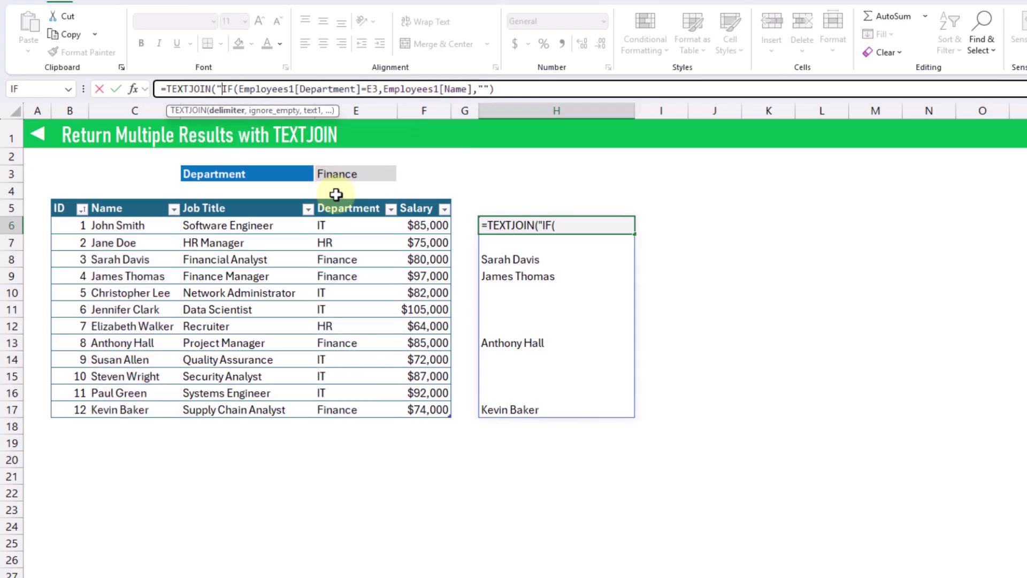
text(, )
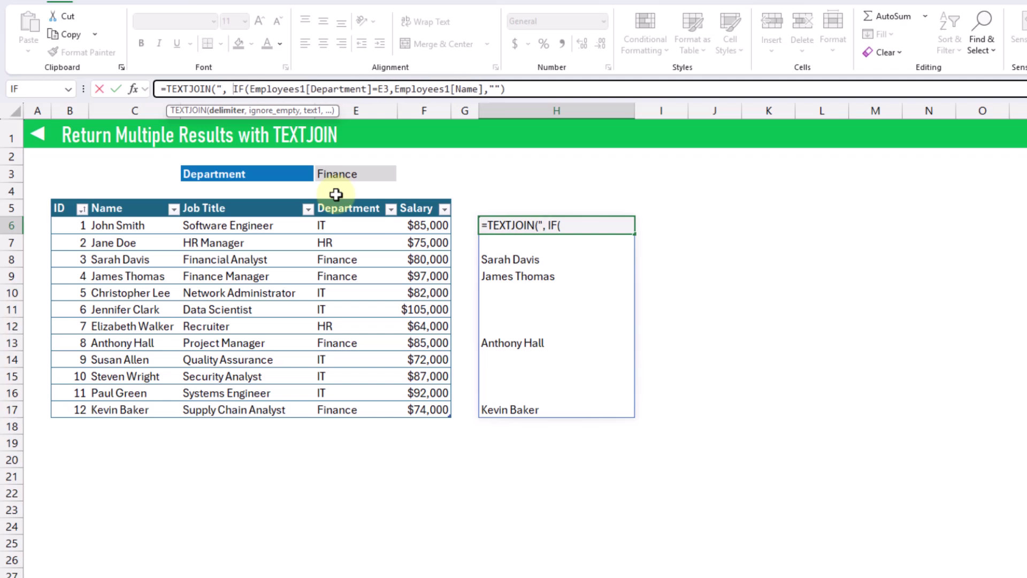
text(",)
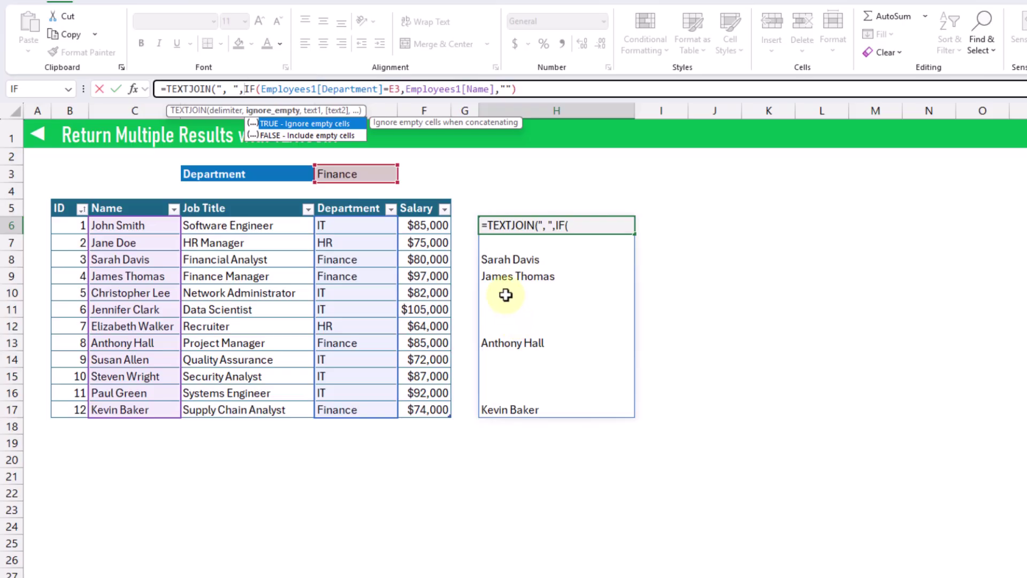
key(Tab)
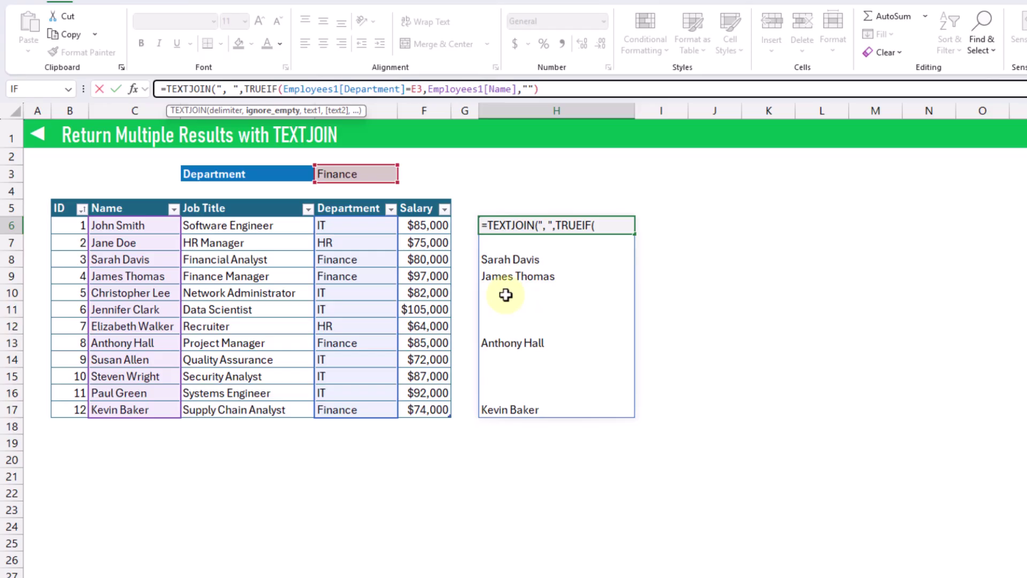
text(,)
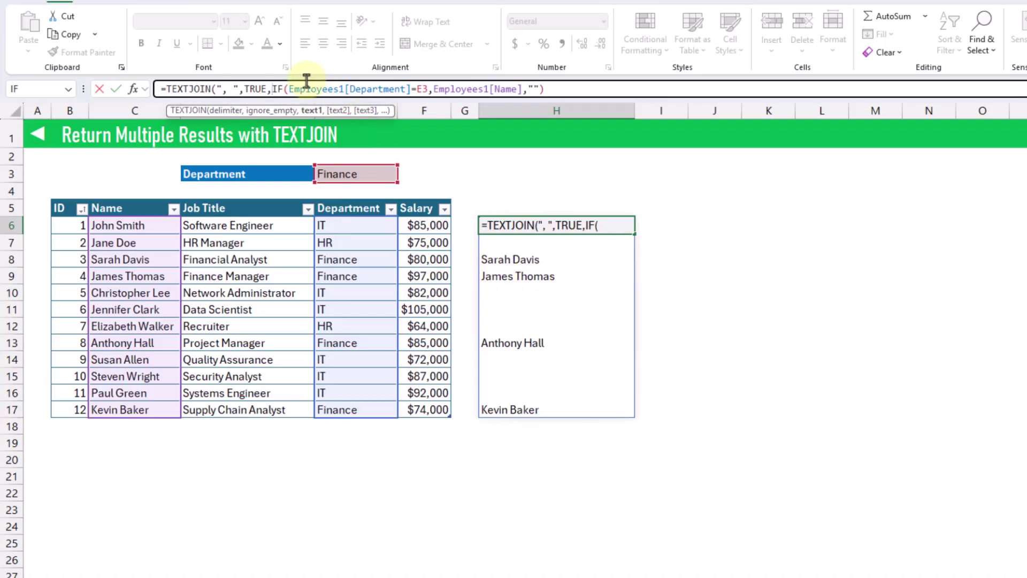
drag(273, 89, 594, 88)
click(563, 88)
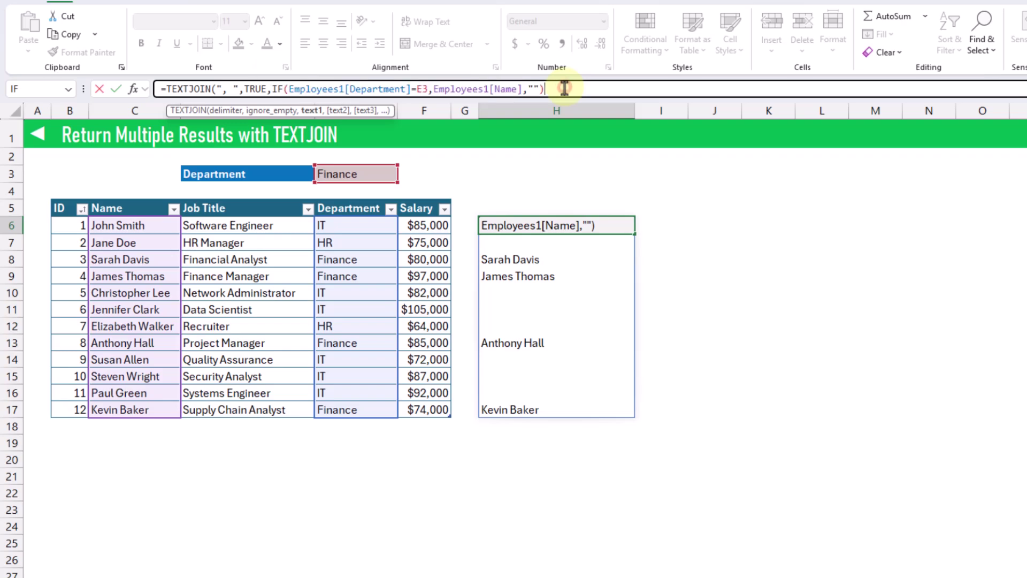
text())
key(Return)
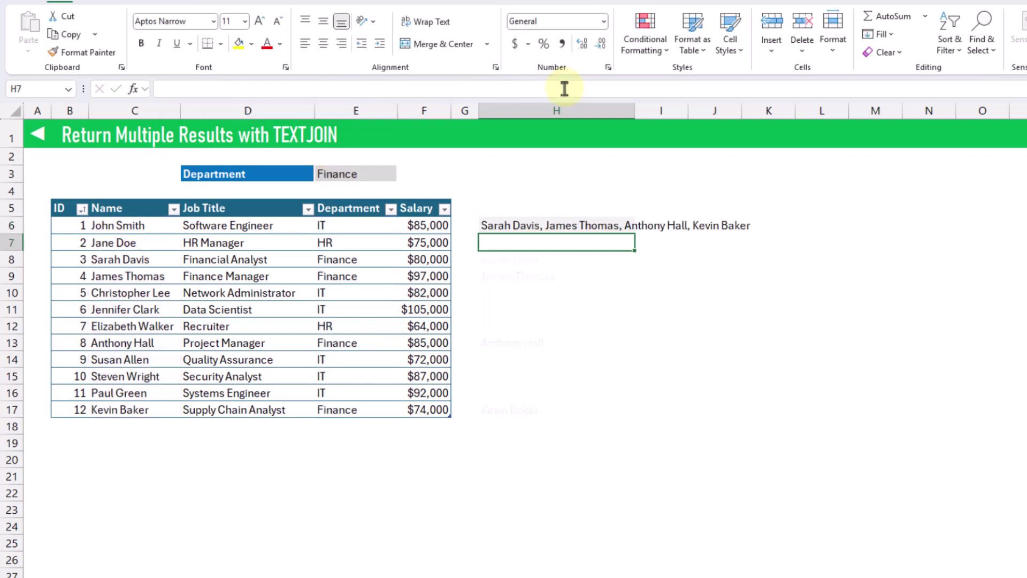
Step: Set the E3 department to HR and check H6 shows Jane Doe and Elizabeth Walker
click(531, 222)
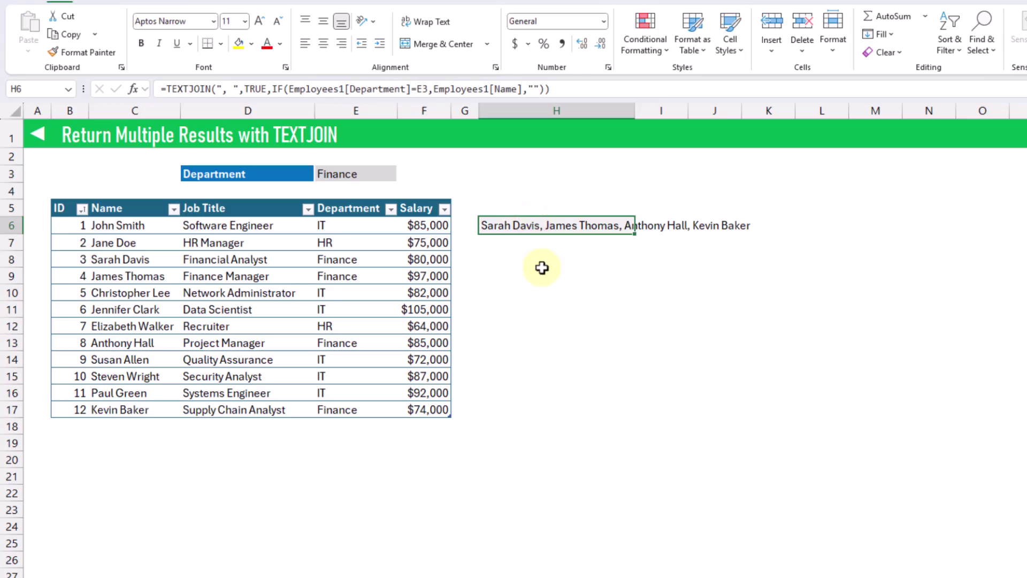
click(367, 174)
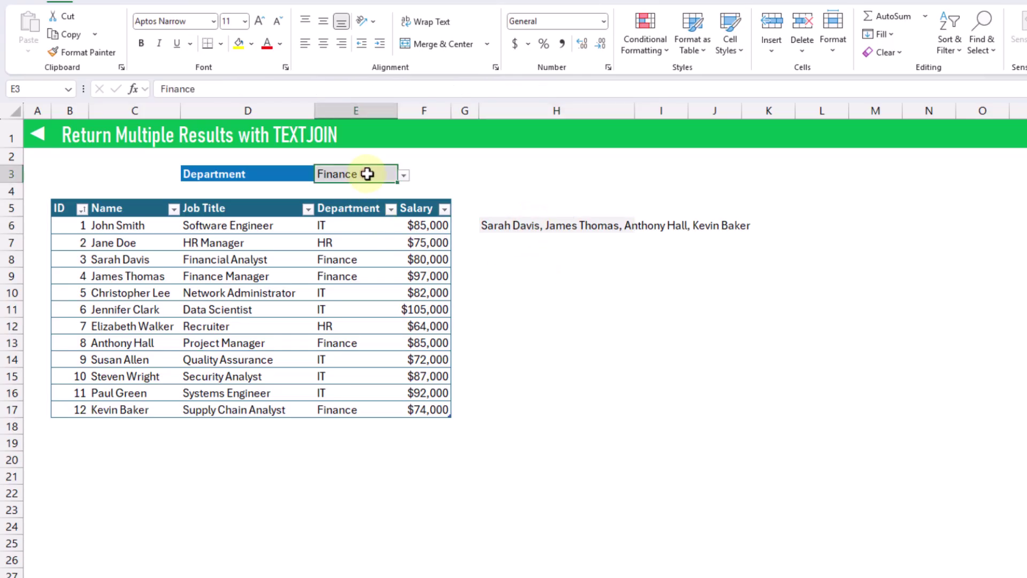
click(402, 178)
click(393, 198)
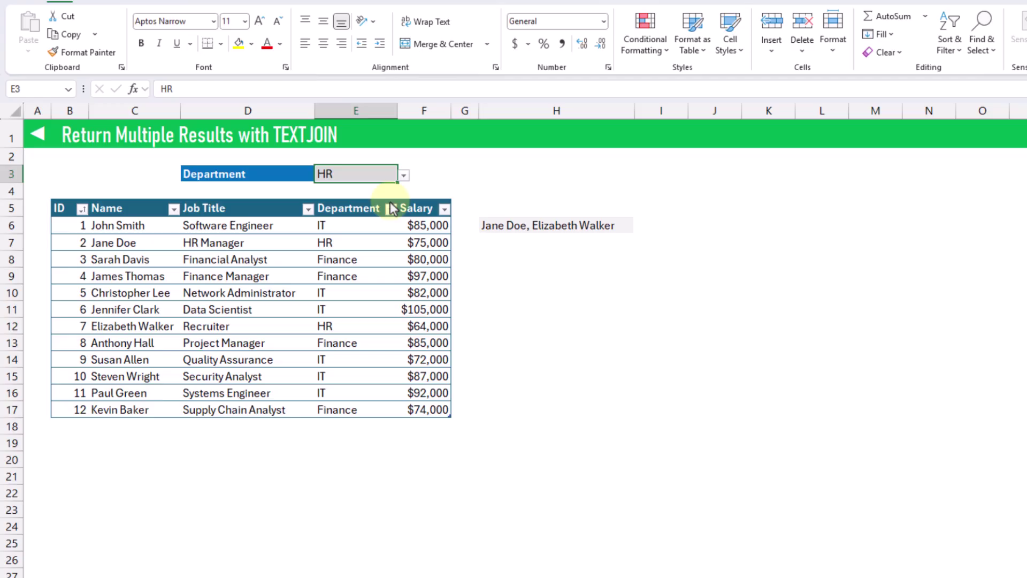
click(527, 225)
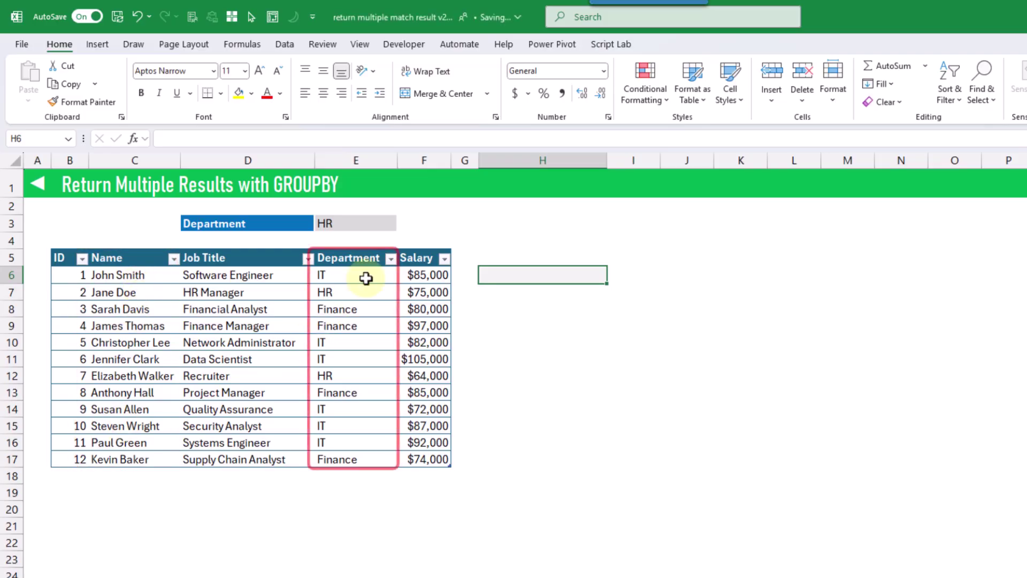
Step: Enter =GROUPBY(Employees2[Department],Employees2[Name],ARRAYTOTEXT) in H6
text(=grou)
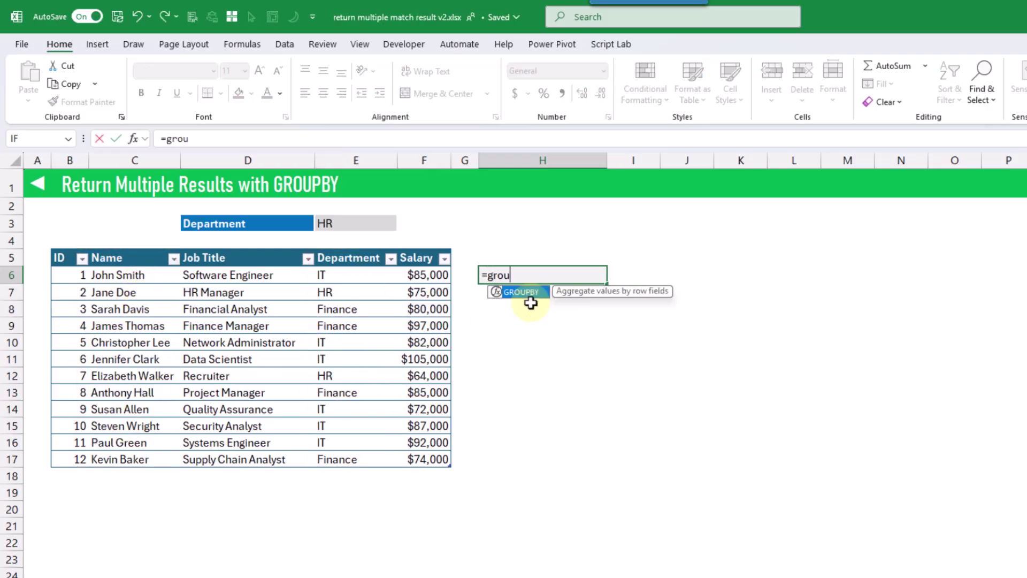
key(Tab)
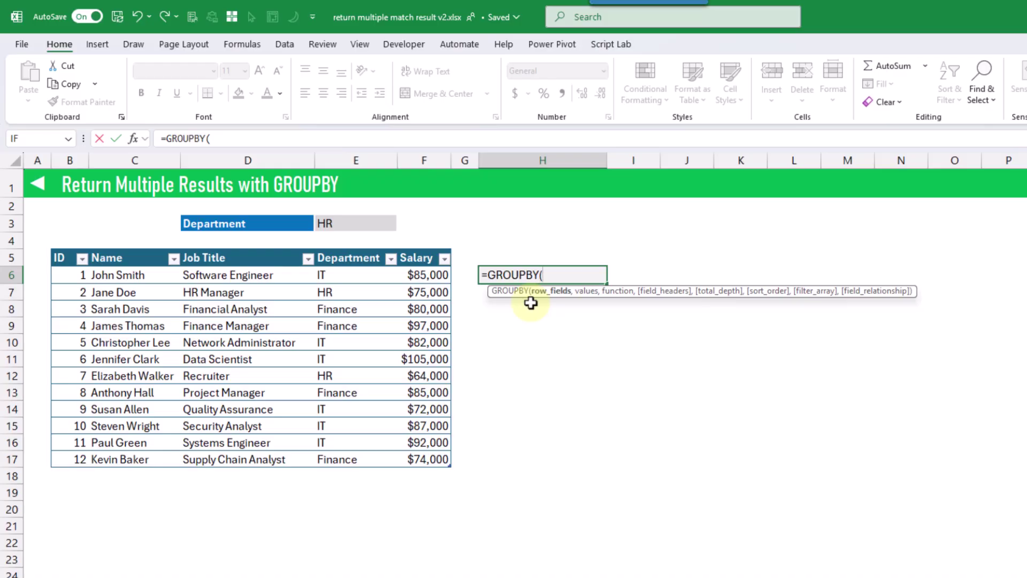
click(364, 252)
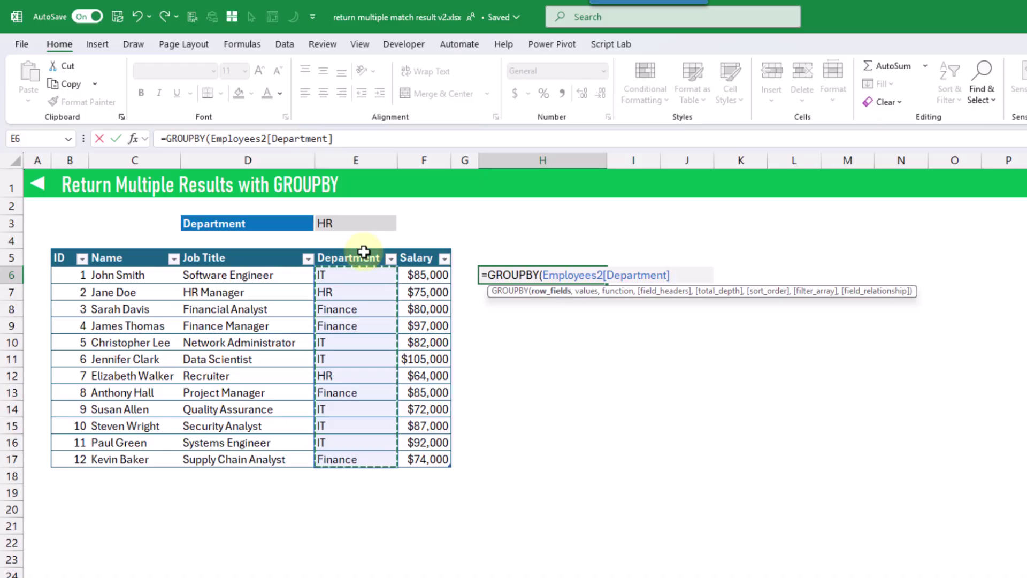
text(,)
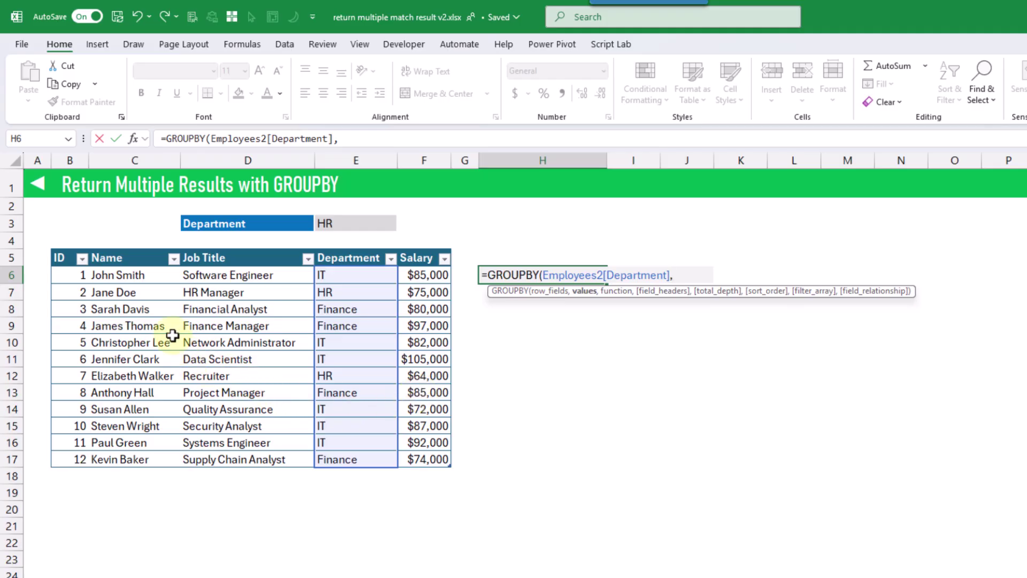
click(156, 249)
text(,)
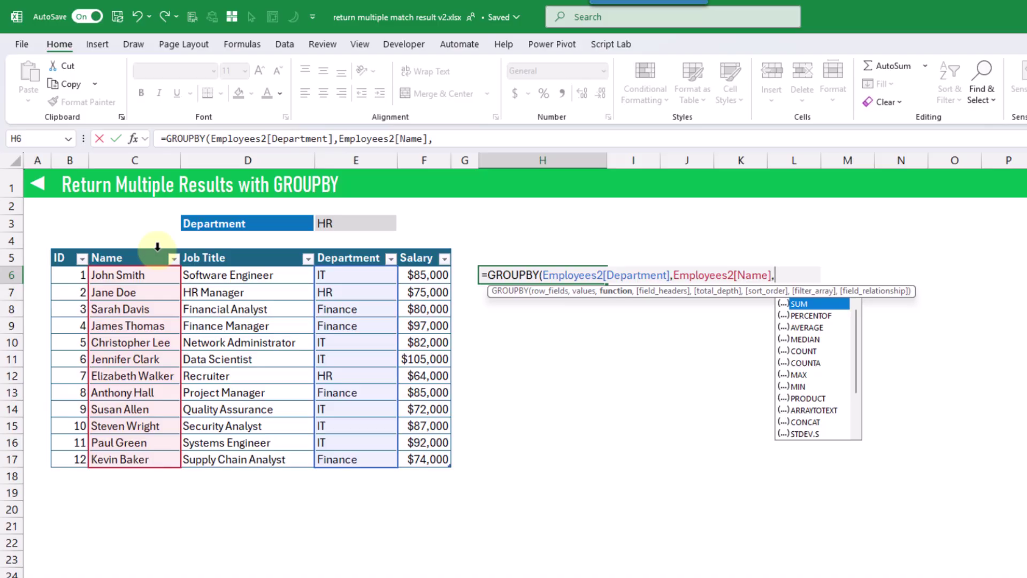
key(Down)
key(Down)
key(Down)
key(Down)
key(Down)
key(Down)
key(Down)
key(Down)
key(Down)
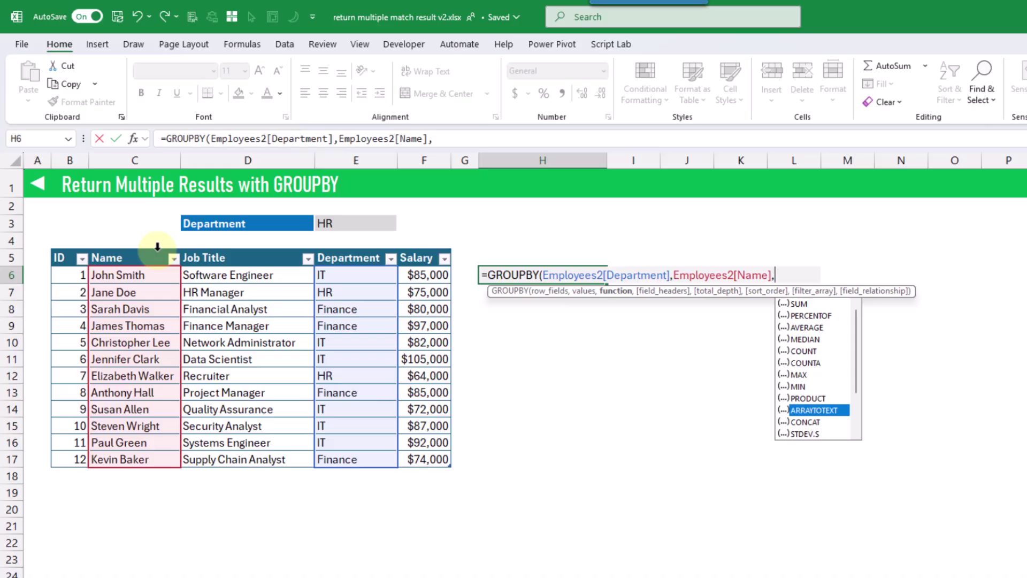
key(Tab)
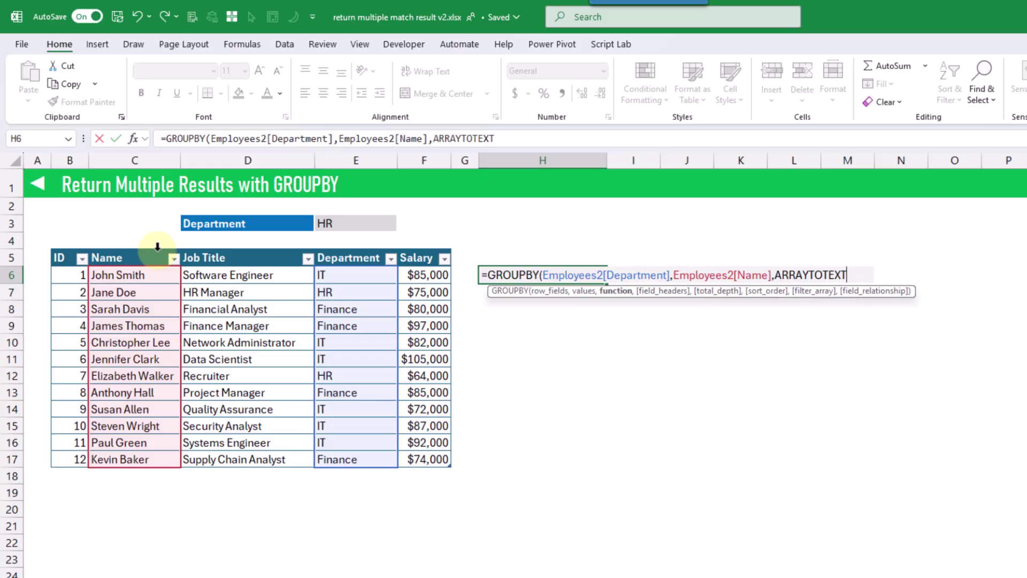
key(Return)
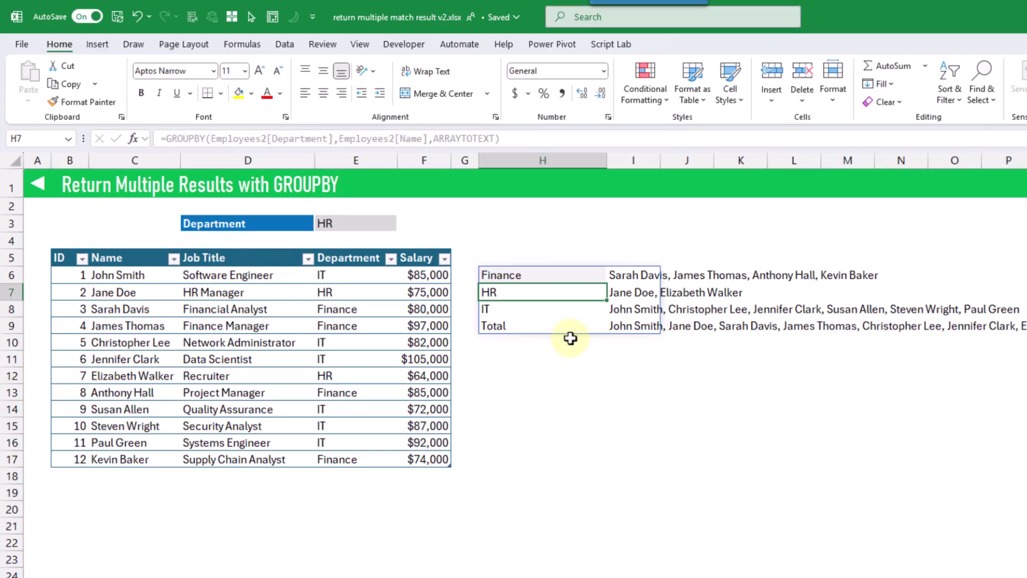
Step: Review the joined names for Finance, HR, IT and the Total row
click(638, 274)
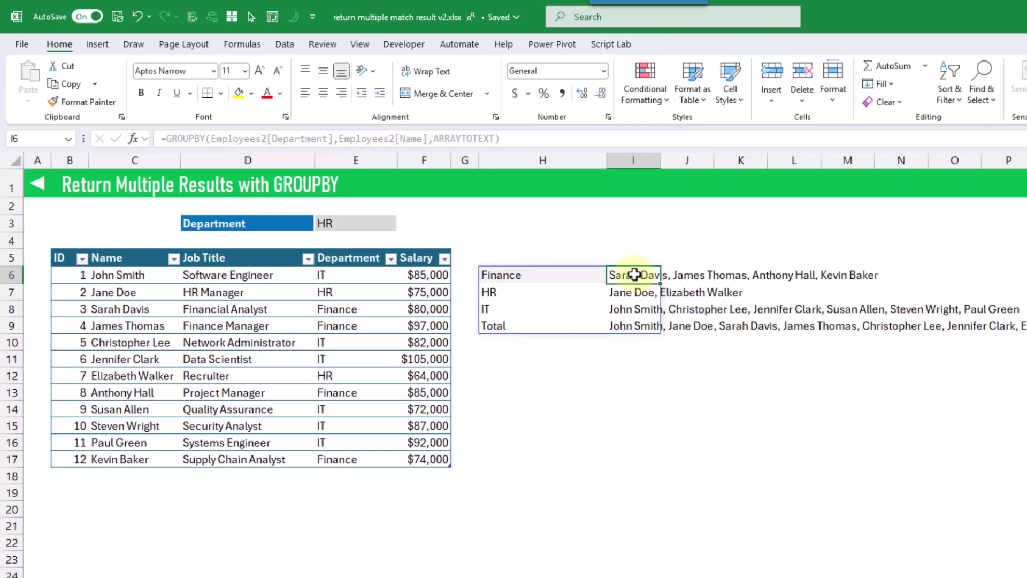
click(588, 274)
click(625, 293)
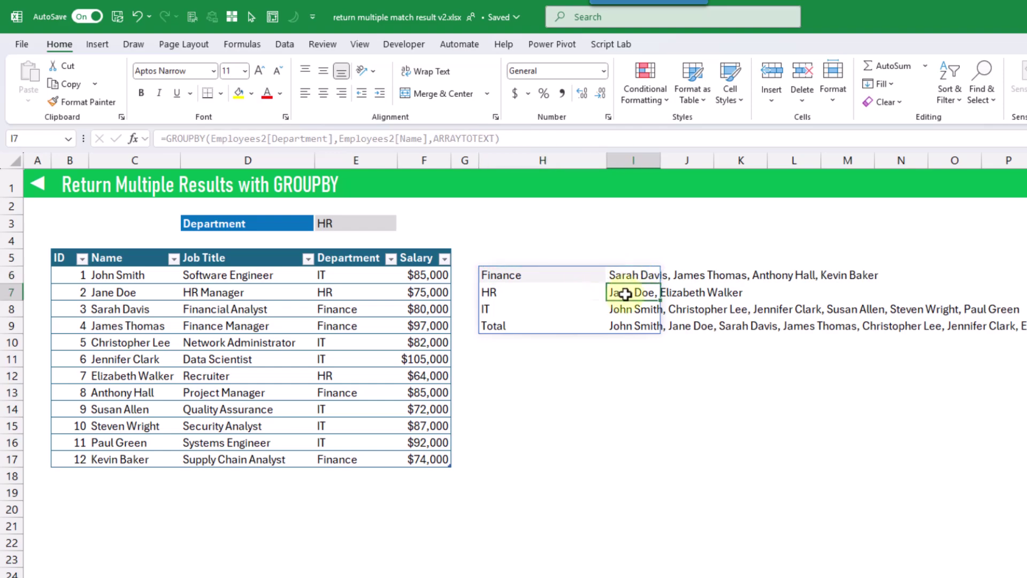
click(625, 308)
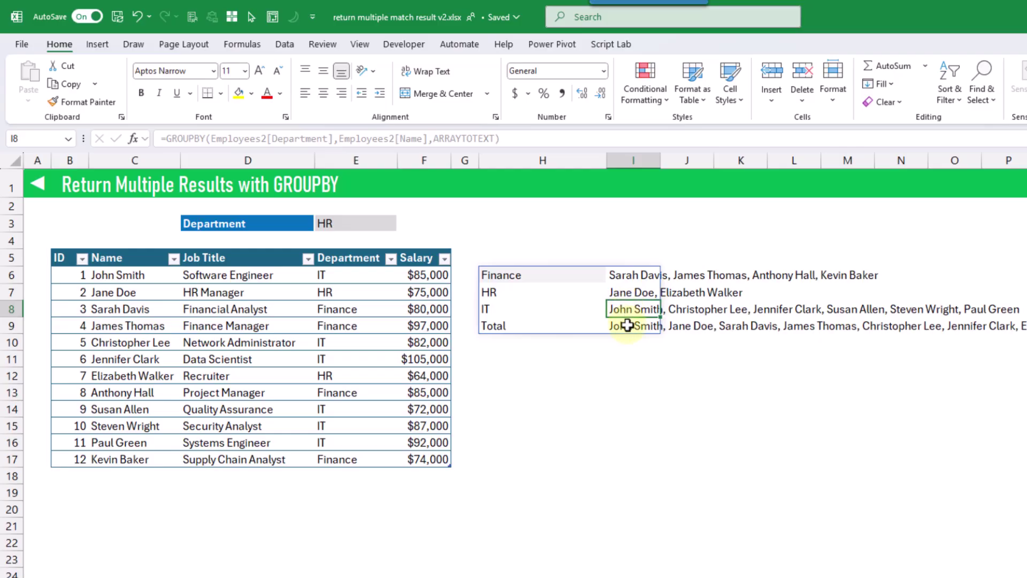
click(627, 325)
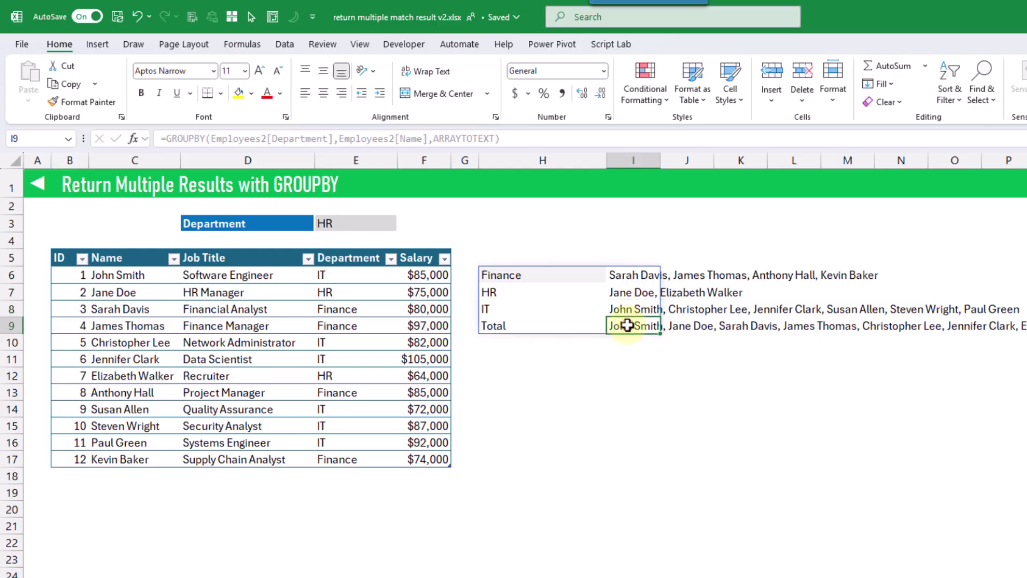
click(589, 279)
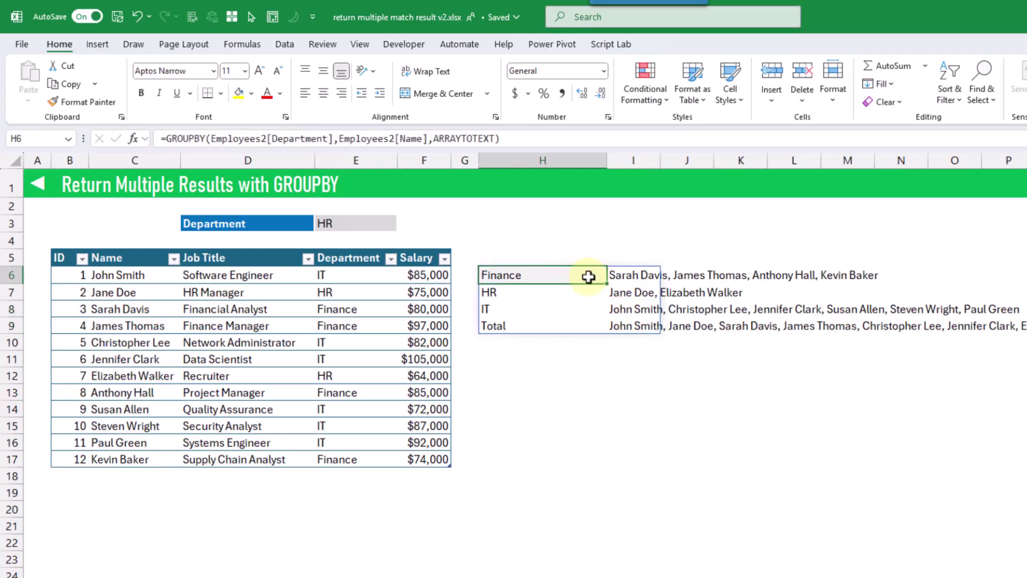
Step: Set the GROUPBY total_depth argument to 0 so no totals row appears
click(517, 140)
key(BackSpace)
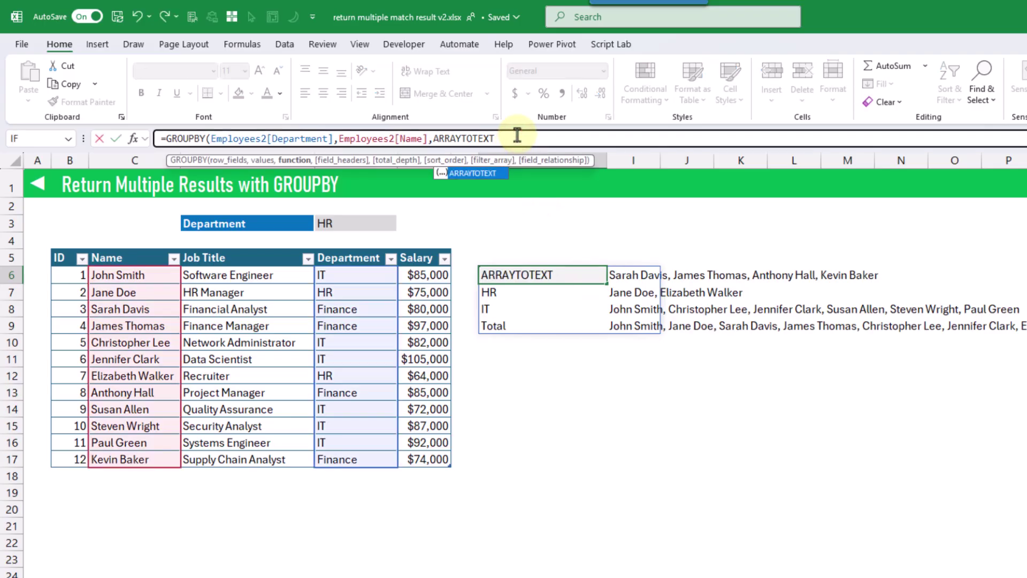
text(,,)
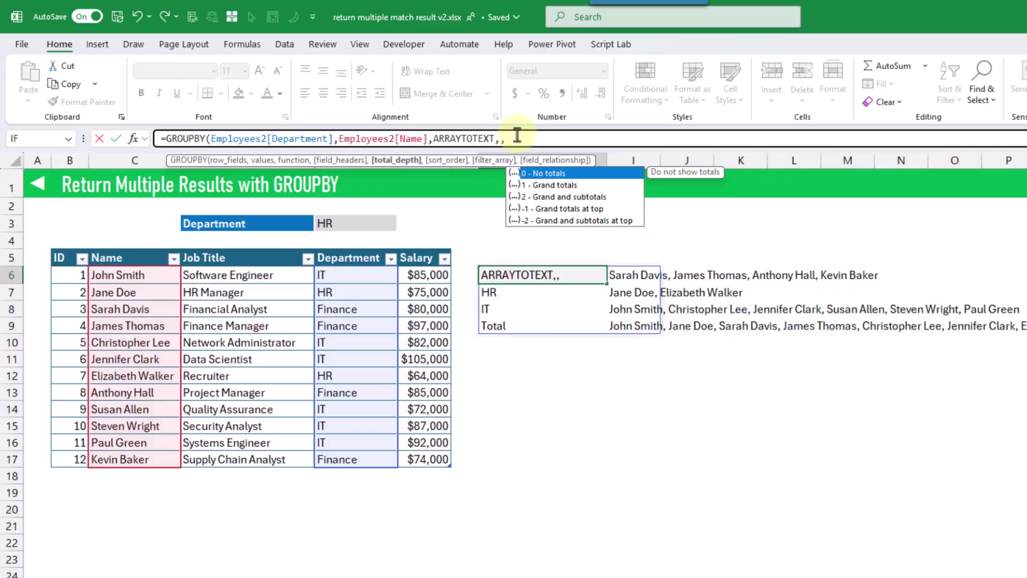
text(0)
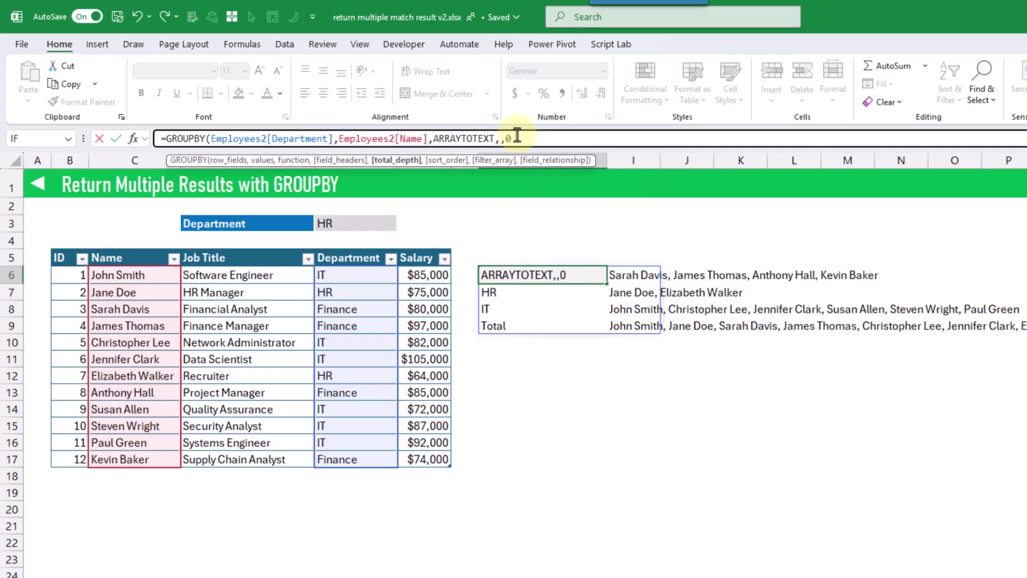
text())
key(Return)
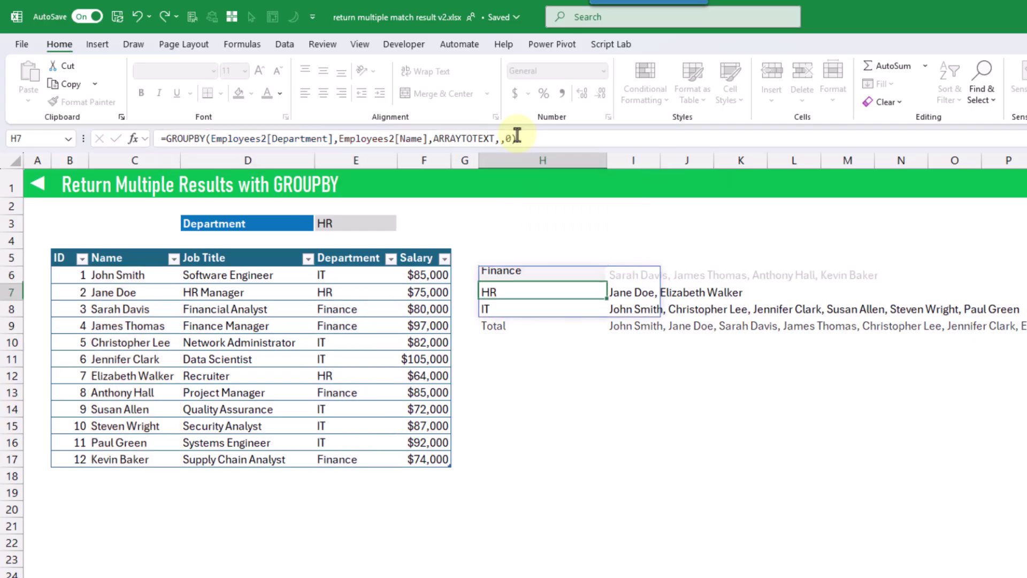
key(Up)
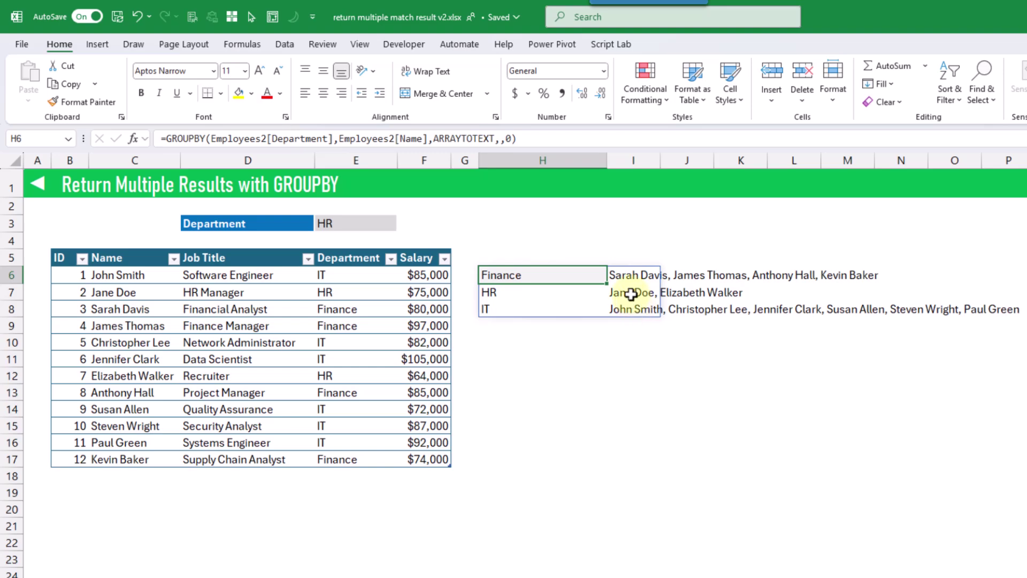
click(629, 278)
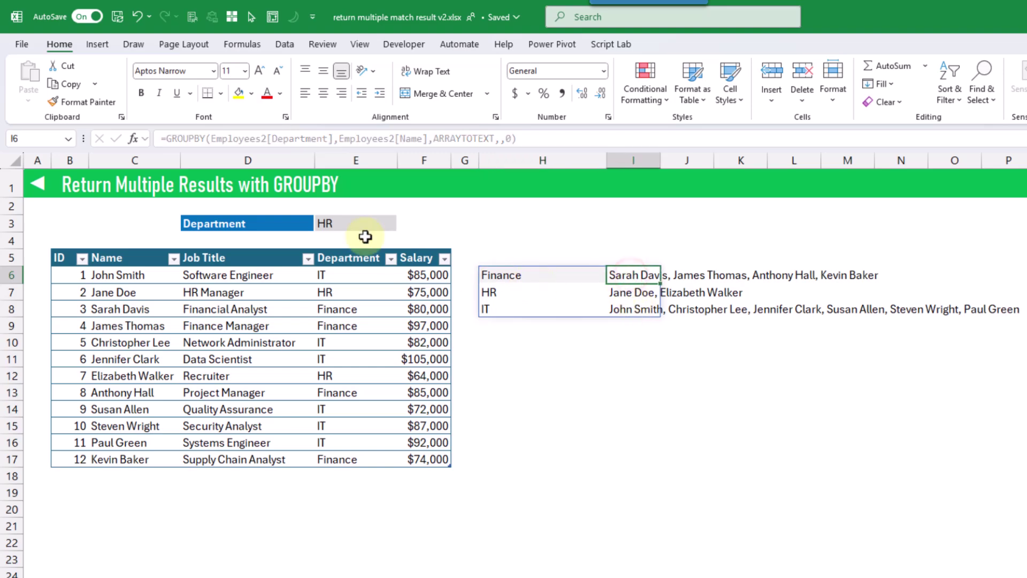
click(355, 223)
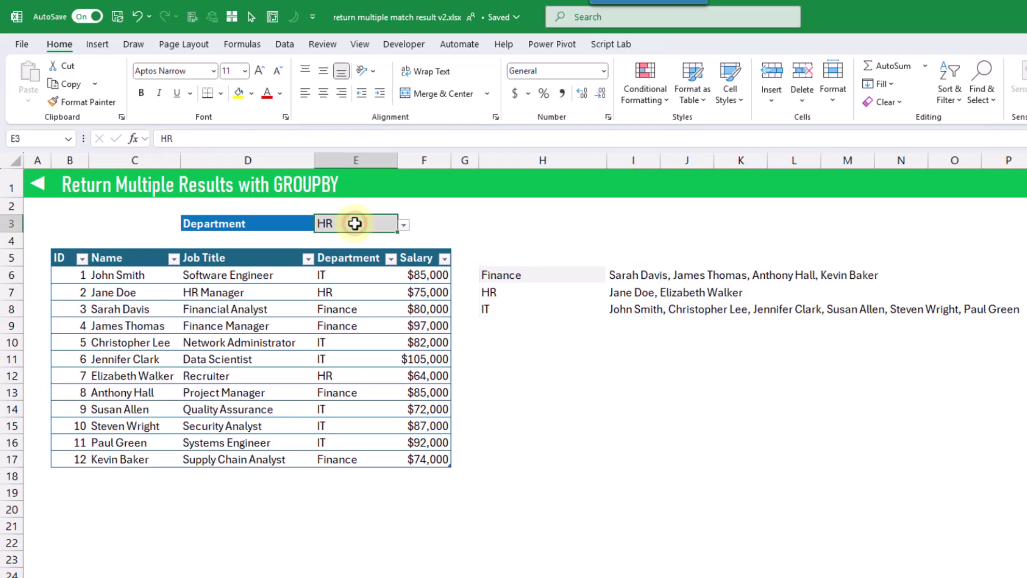
click(509, 276)
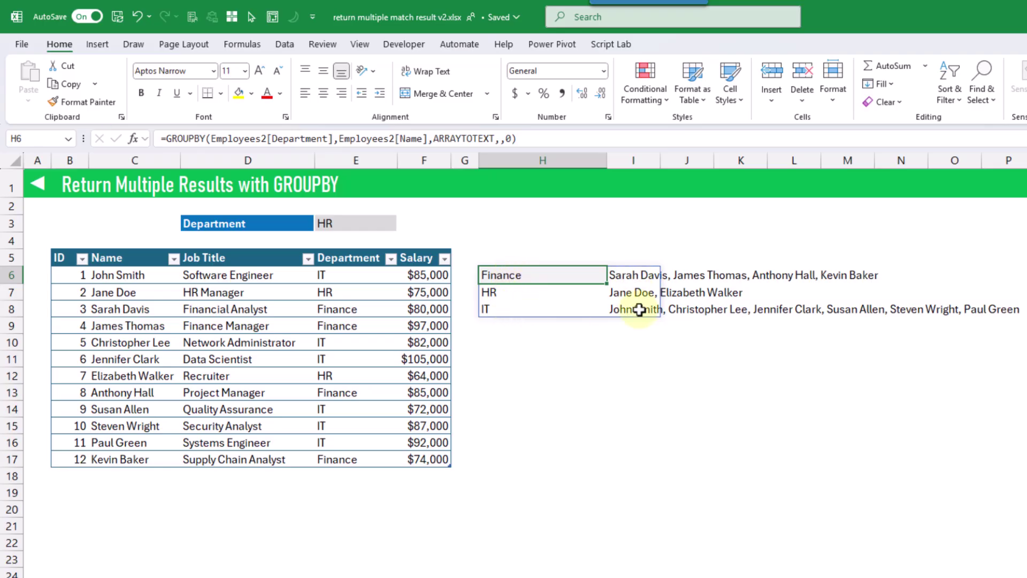
click(518, 274)
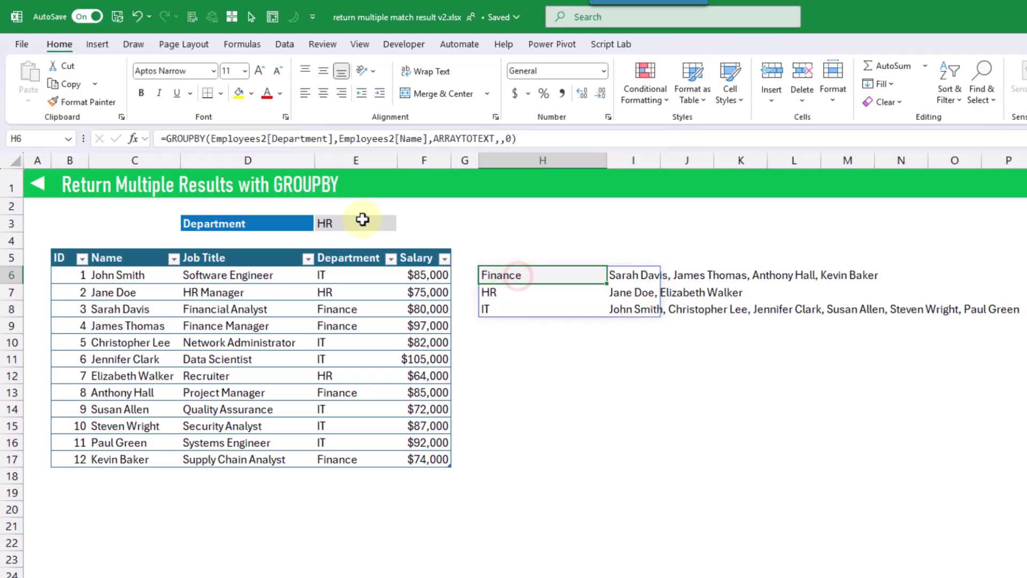
Step: Wrap H6's GROUPBY formula in VLOOKUP(E3, …, 2, FALSE) so it returns only that department's names
click(165, 139)
text(VLOOKUP()
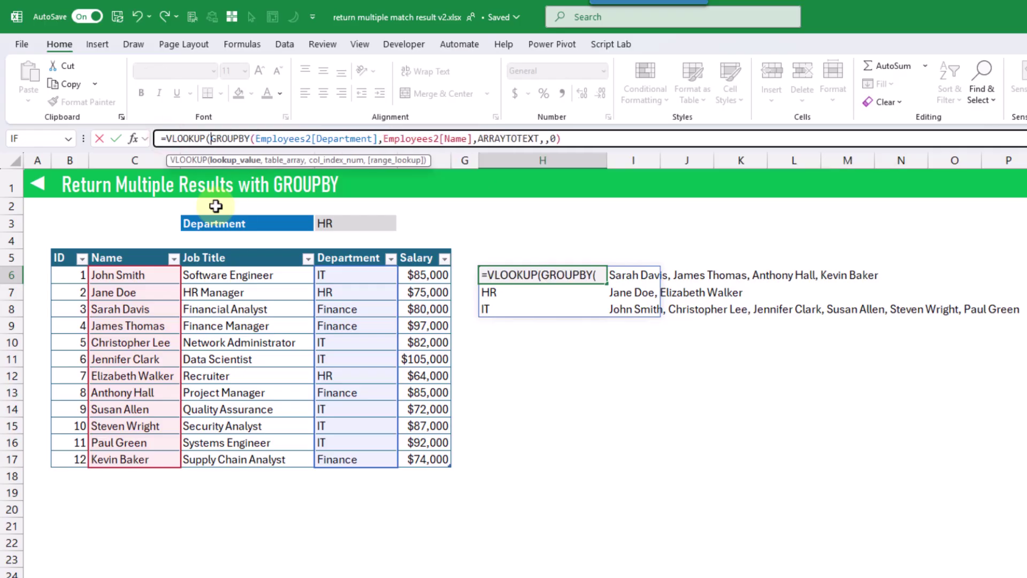
click(348, 222)
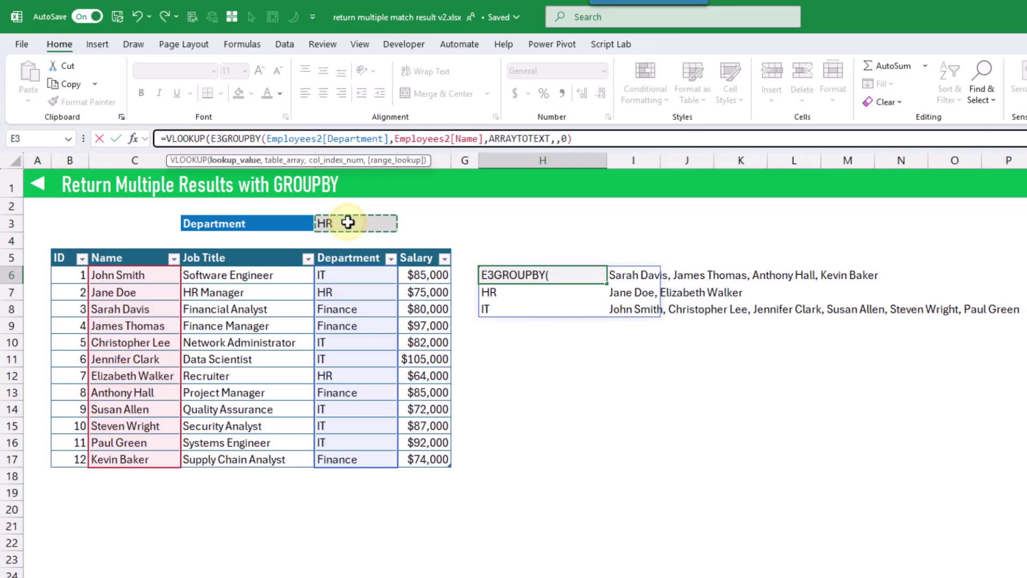
text(,)
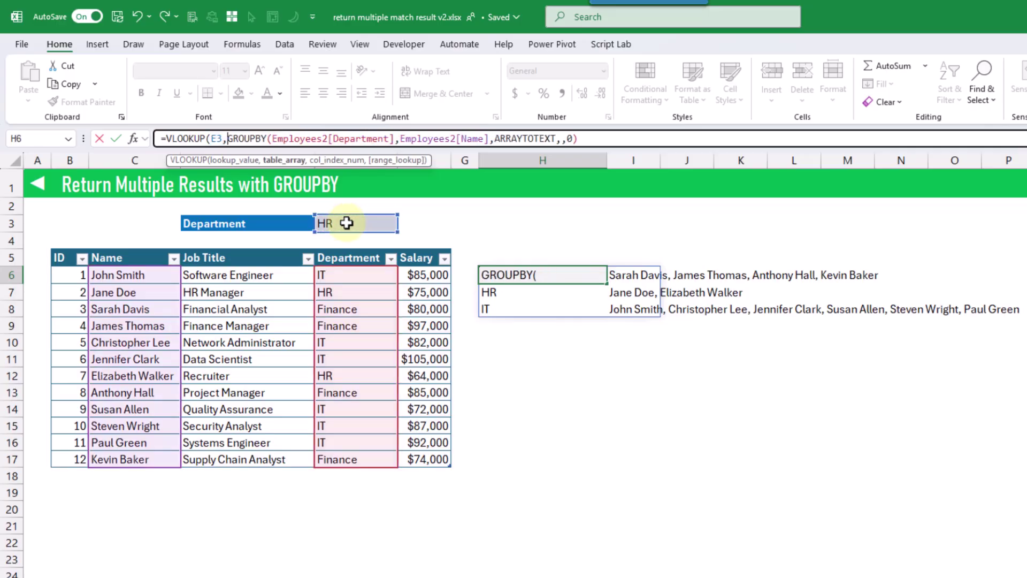
drag(227, 139, 590, 138)
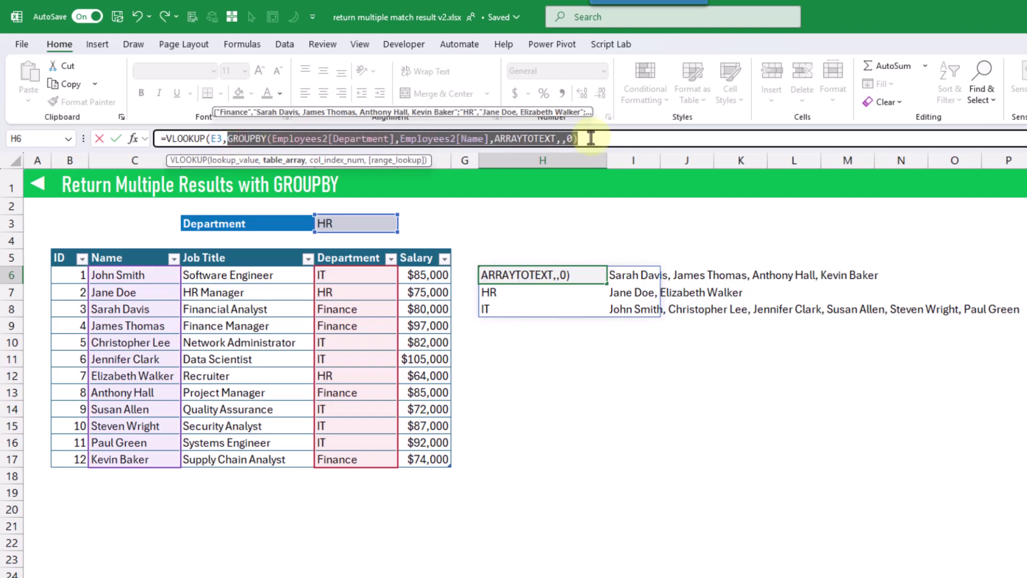
click(591, 138)
text(,)
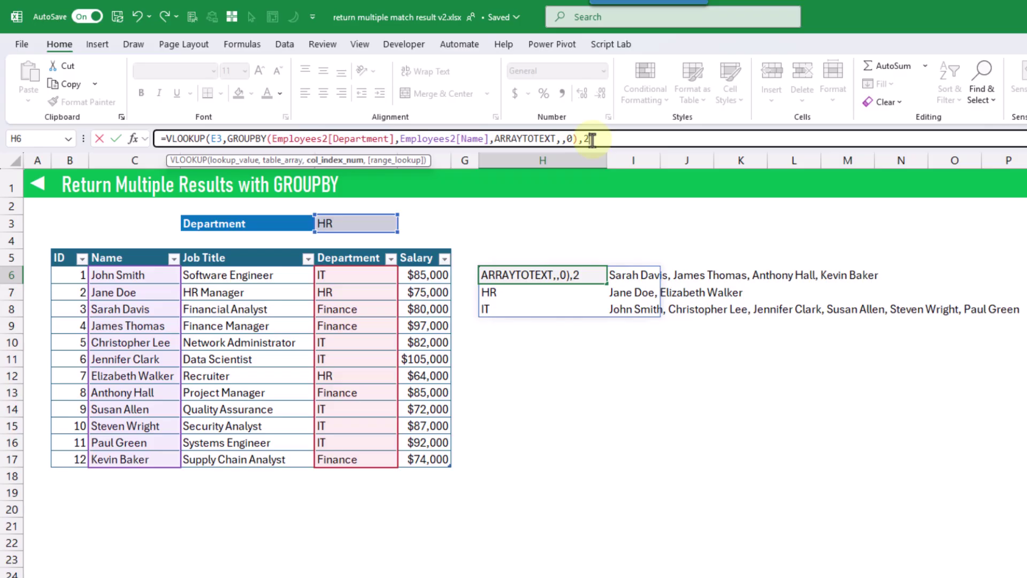
text(2,)
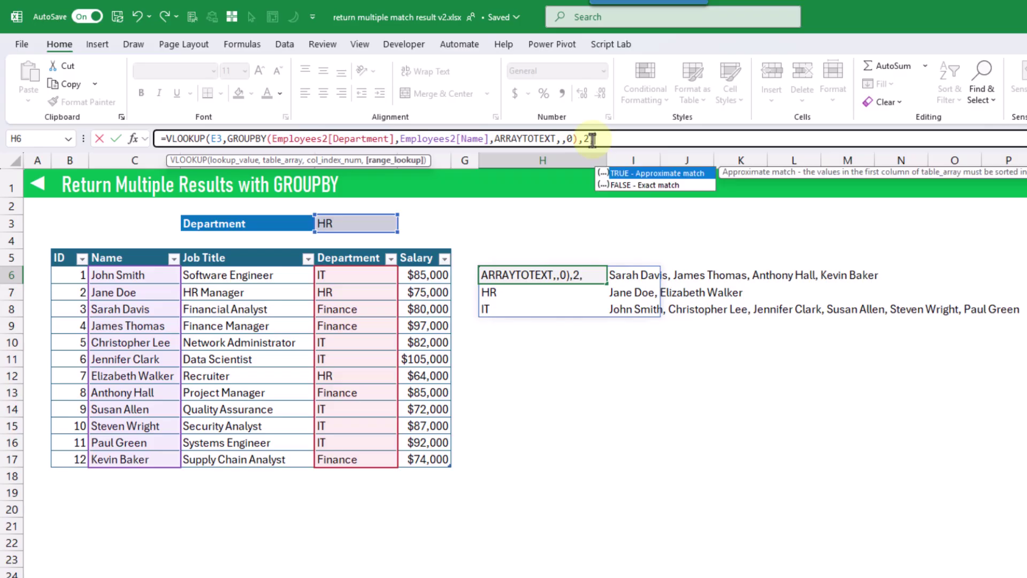
key(Down)
key(Tab)
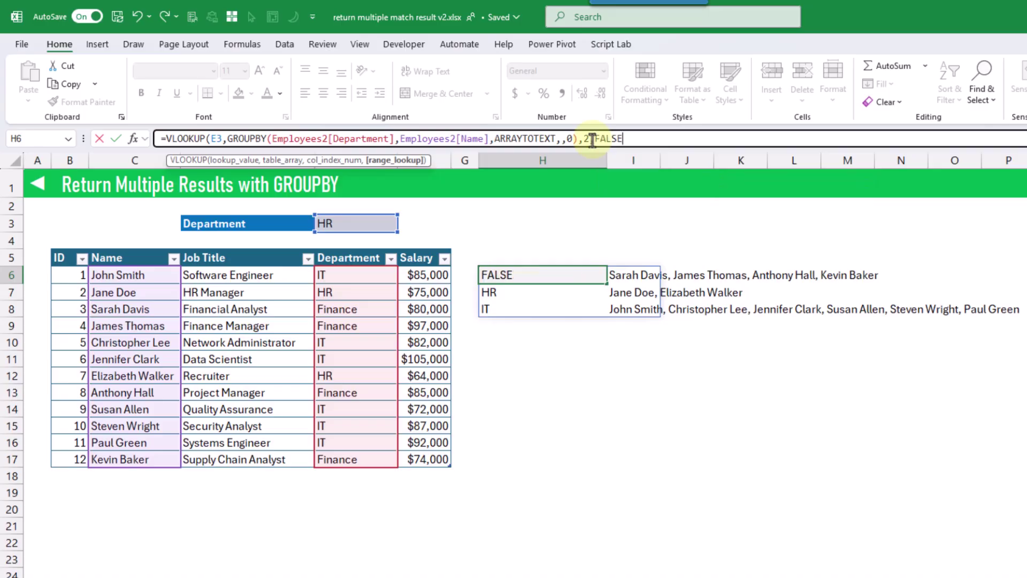
key(Return)
key(Up)
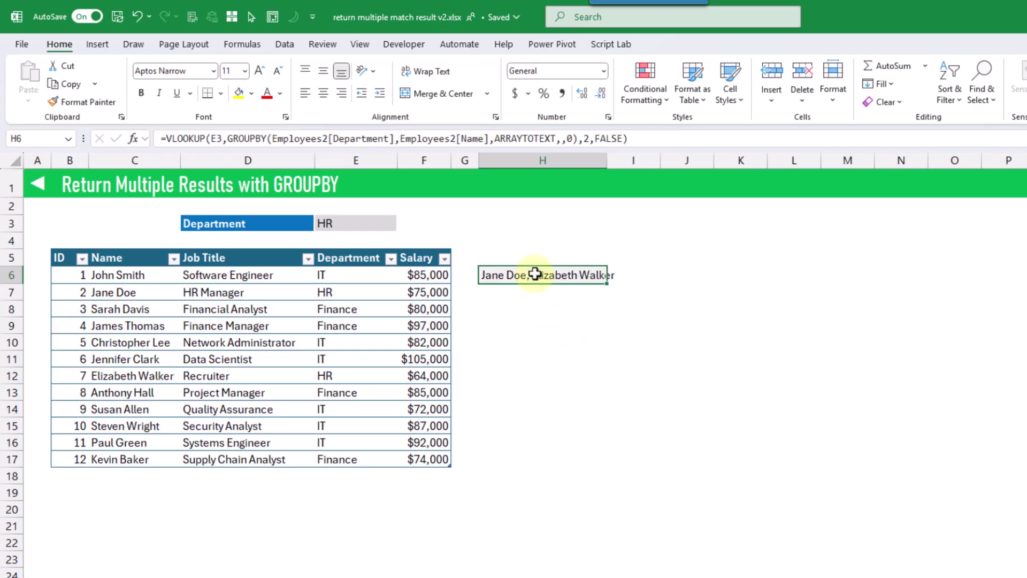
Step: Switch the E3 department dropdown to IT, then to Finance
click(376, 223)
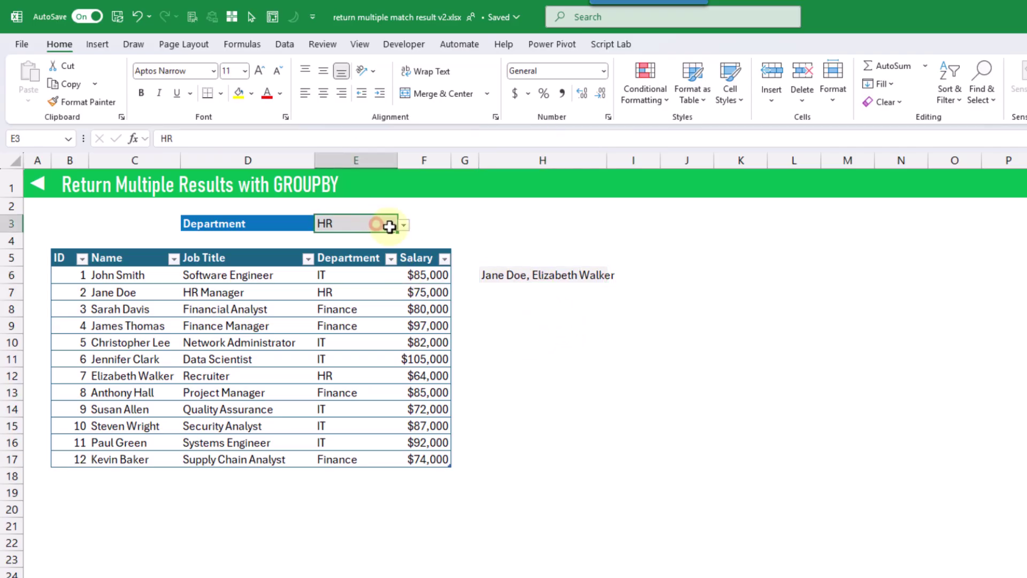
click(404, 227)
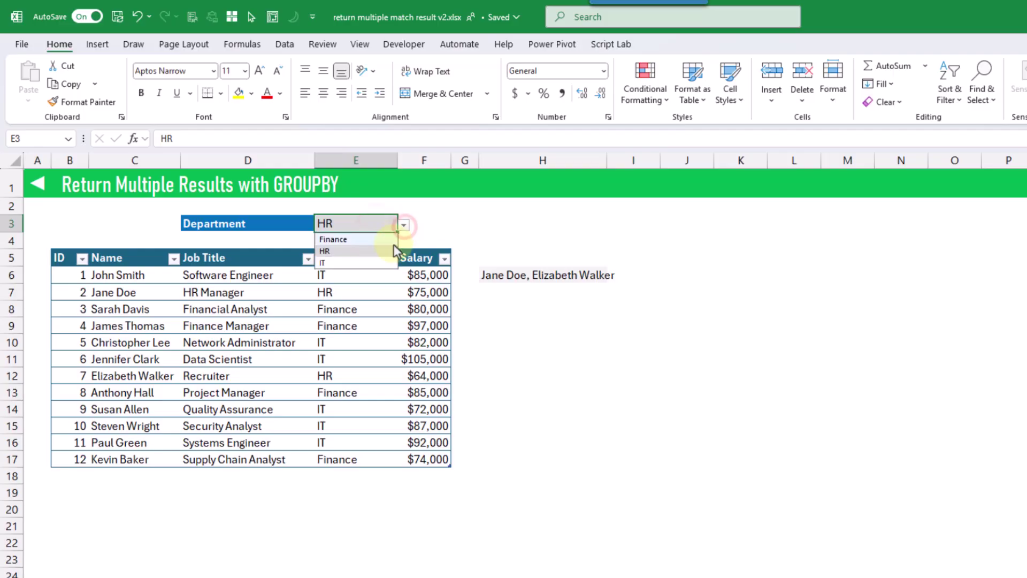
click(383, 264)
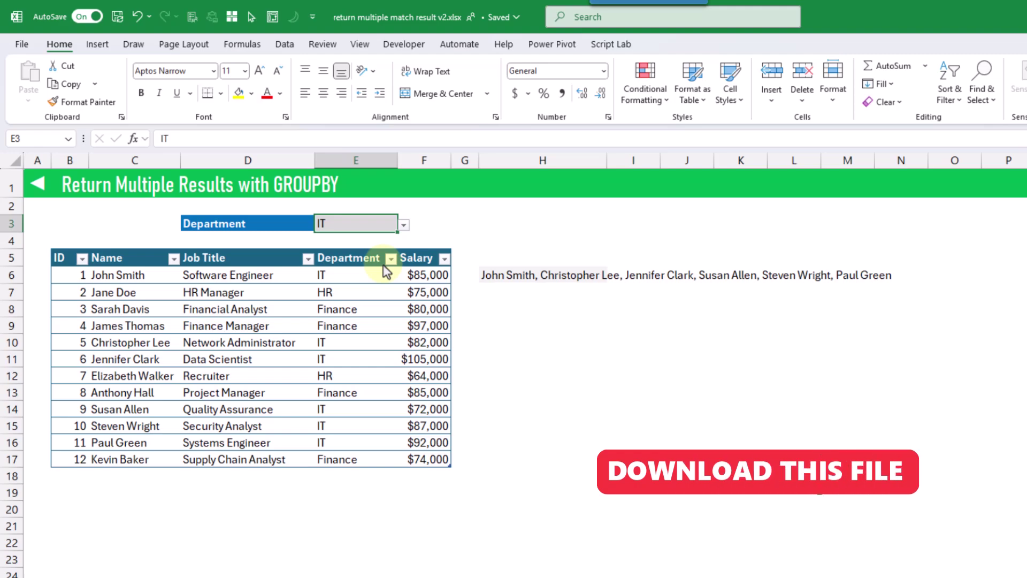
click(404, 226)
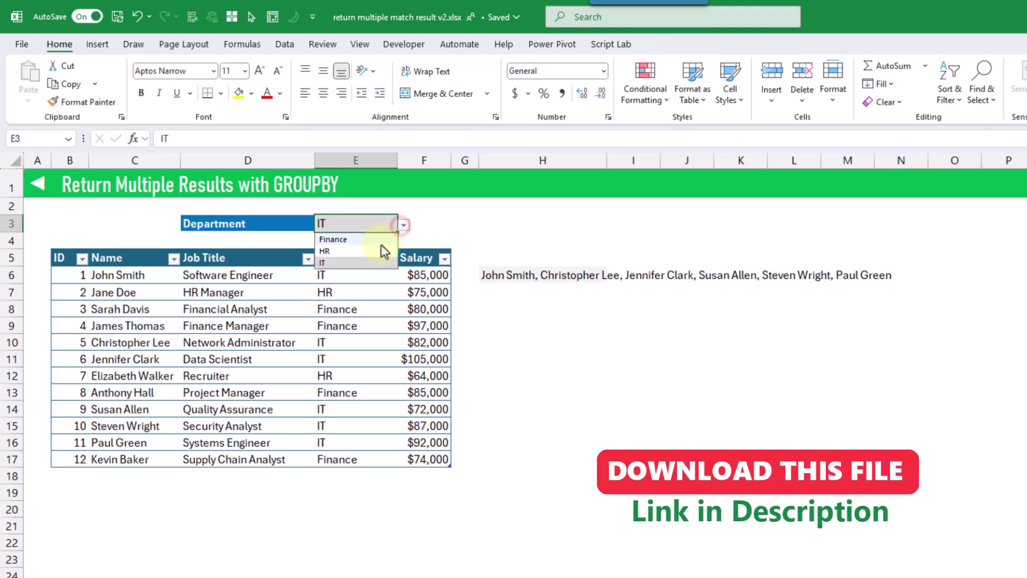
click(381, 242)
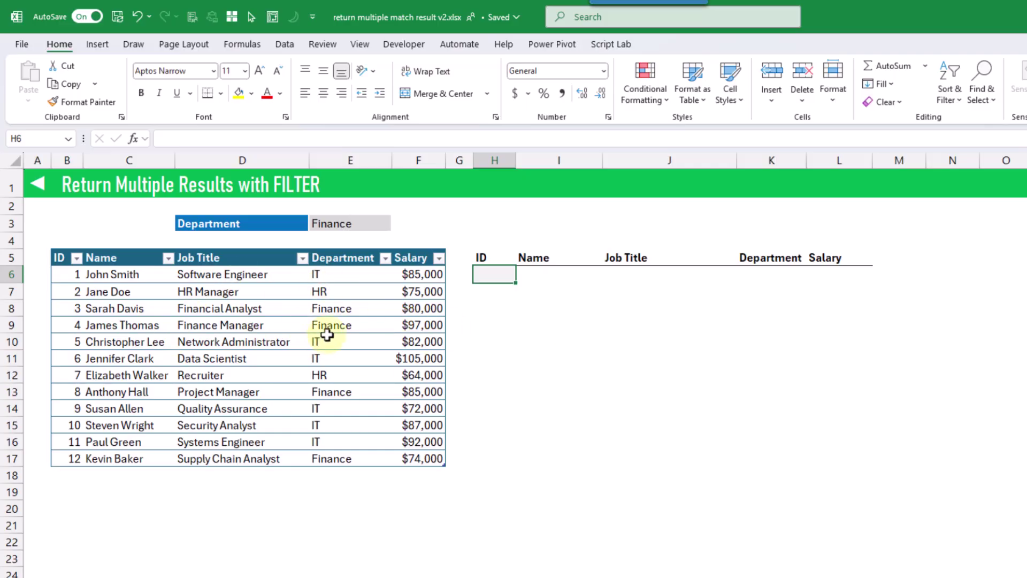
Step: Enter =FILTER(Employees3,Employees3[Department]=E3) in H6 to list the Finance employees' rows
click(367, 220)
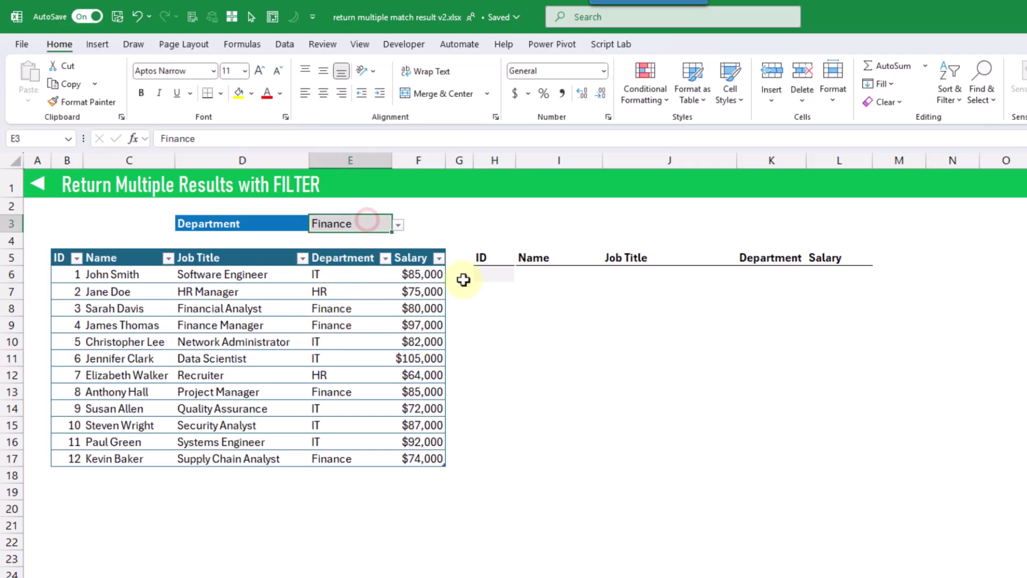
click(492, 275)
text(=fil)
key(Tab)
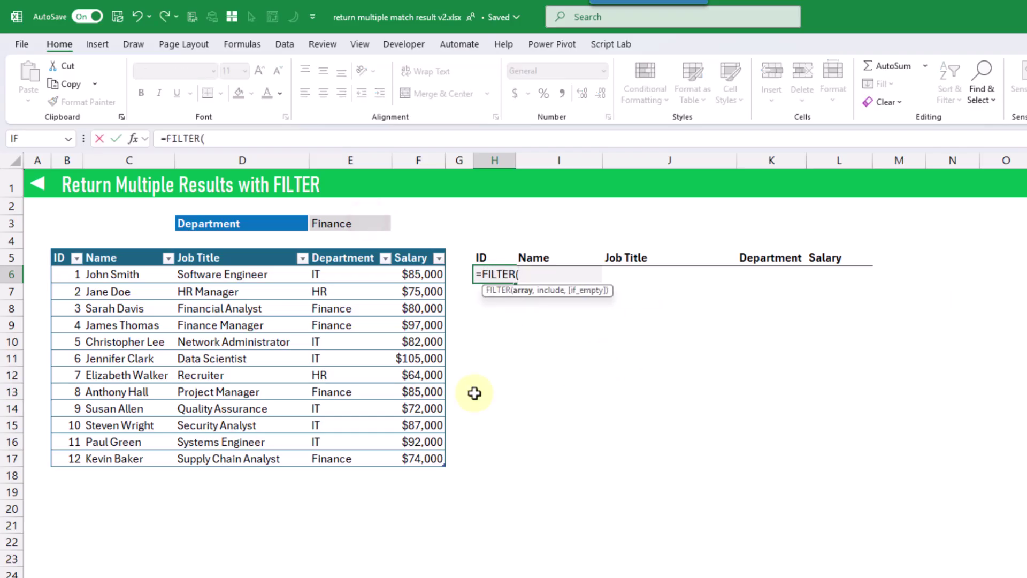
click(55, 251)
text(,)
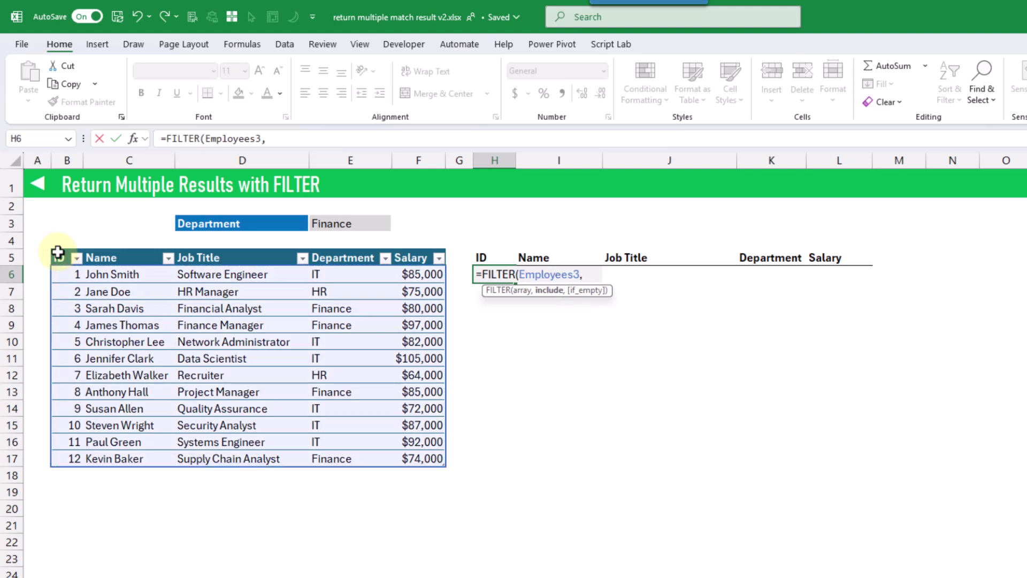
click(350, 246)
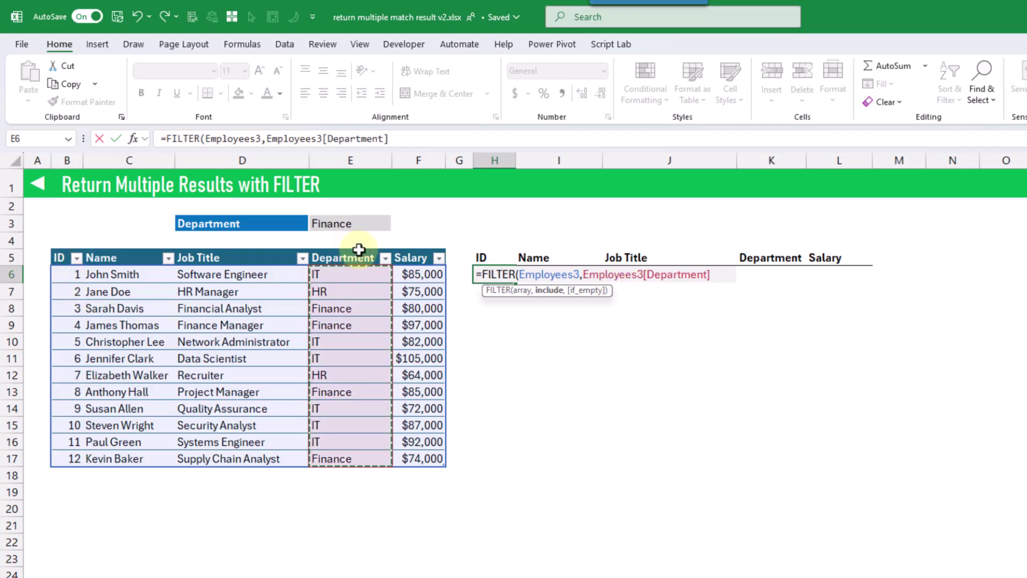
text(=)
click(356, 221)
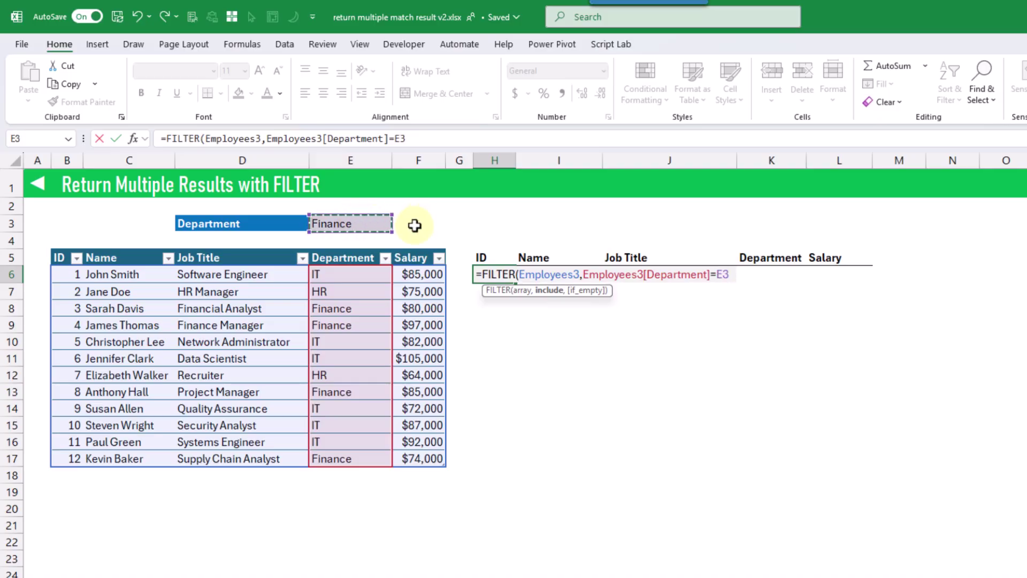
key(Return)
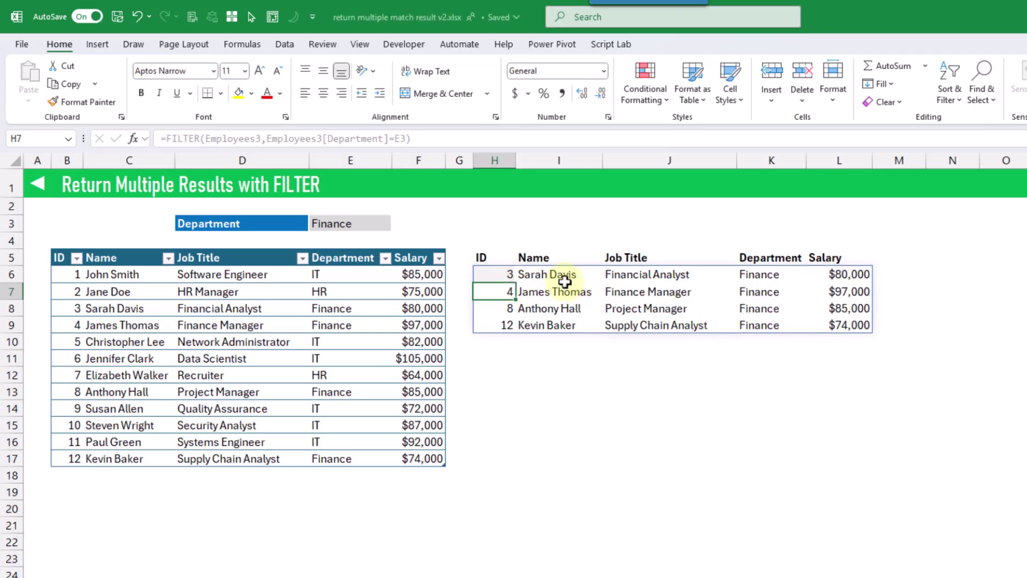
Step: Change E3's department to HR, then to IT, and select the H6 spill range
click(375, 224)
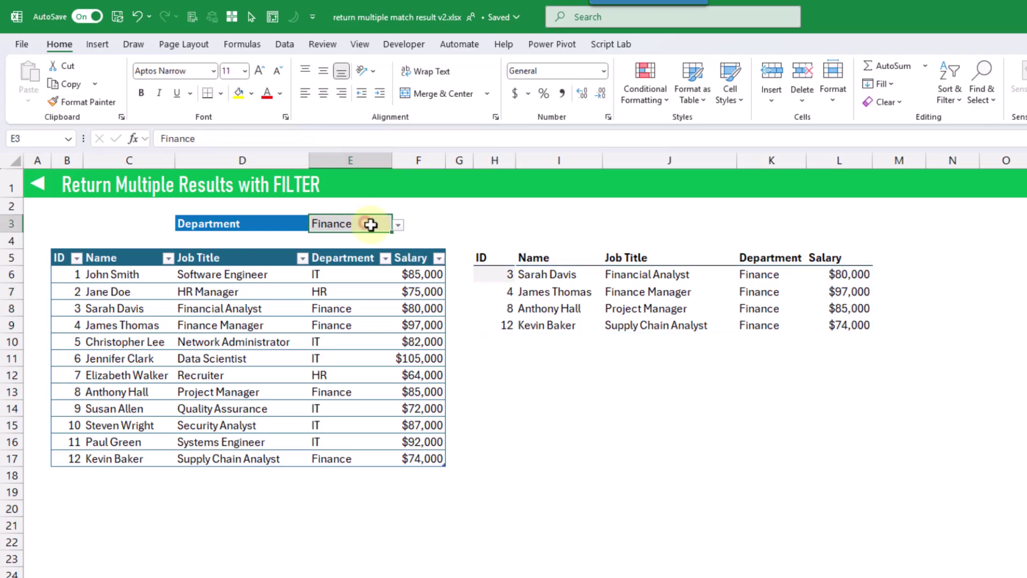
click(398, 225)
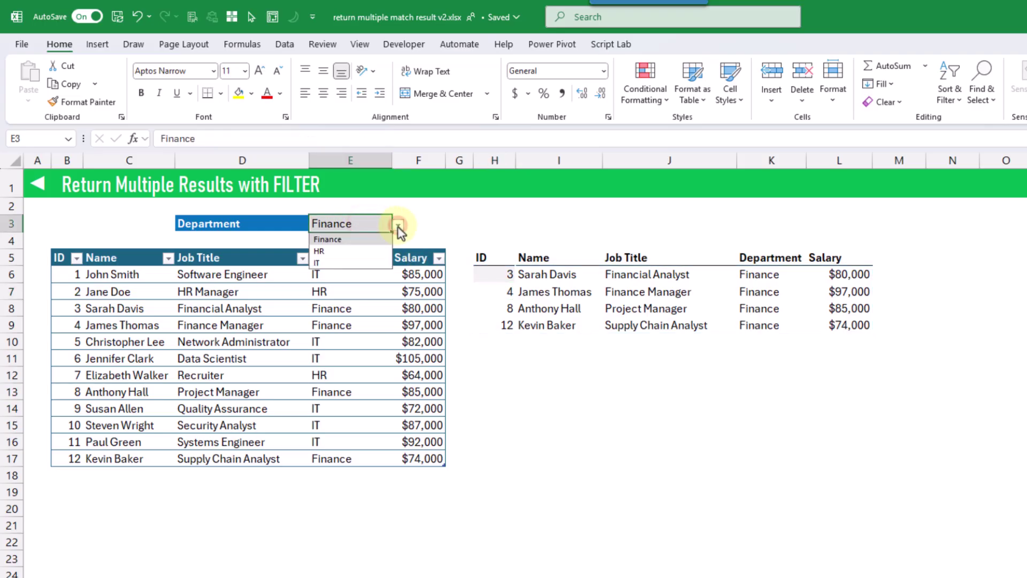
click(374, 251)
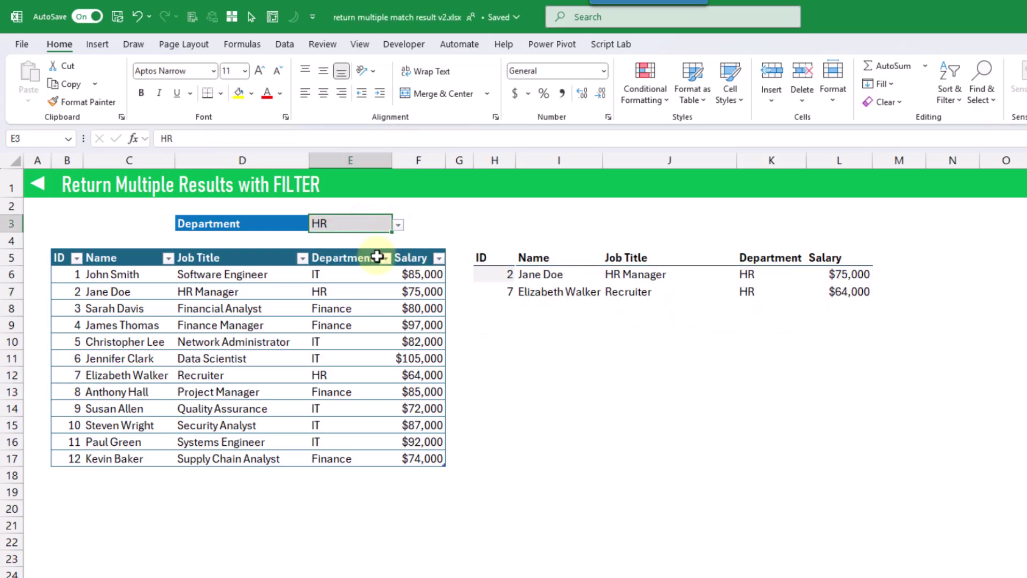
click(397, 225)
key(Escape)
click(380, 261)
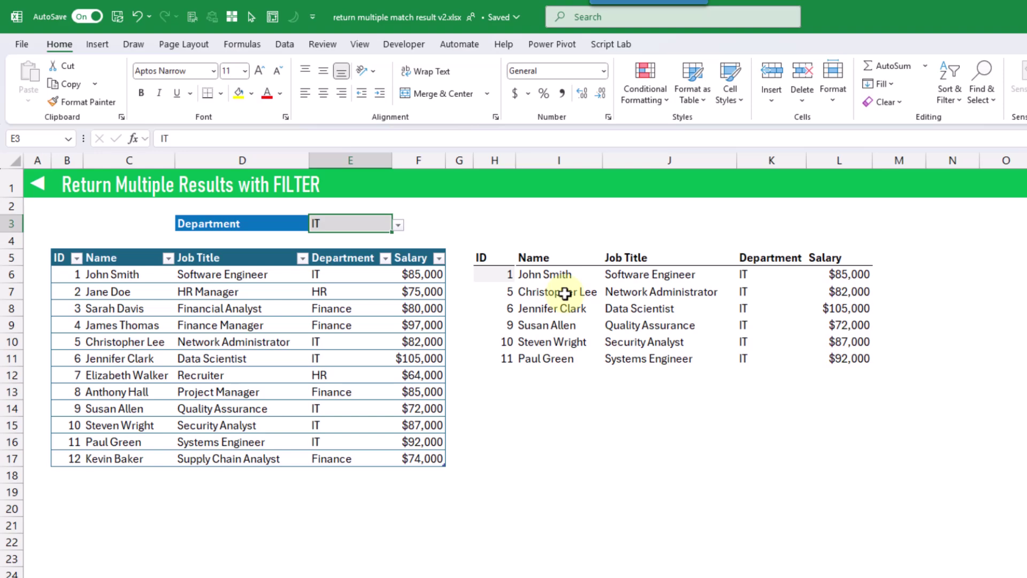
click(505, 275)
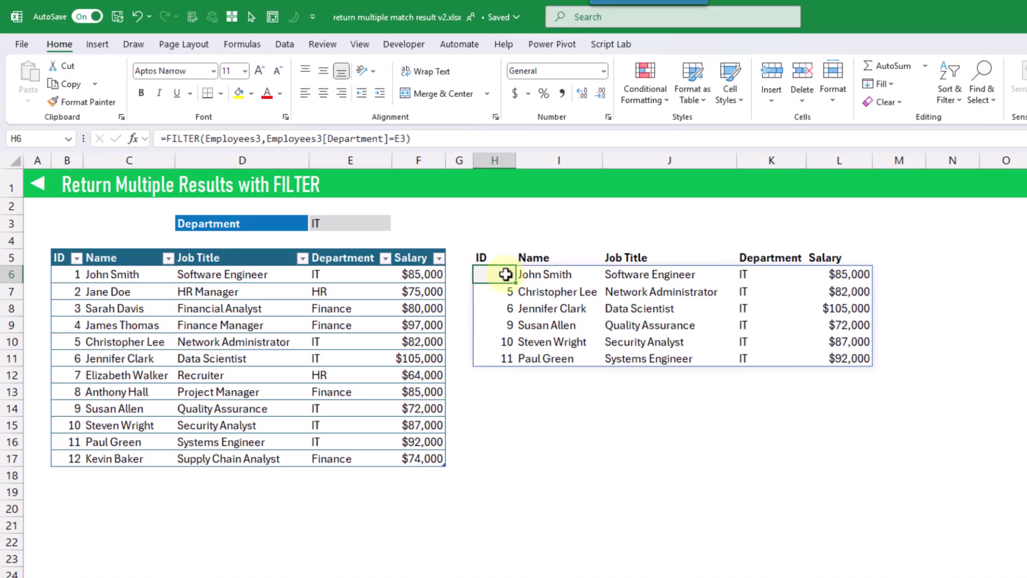
Step: Change the FILTER array to Employees3[Name] so only employee names are returned
double_click(239, 138)
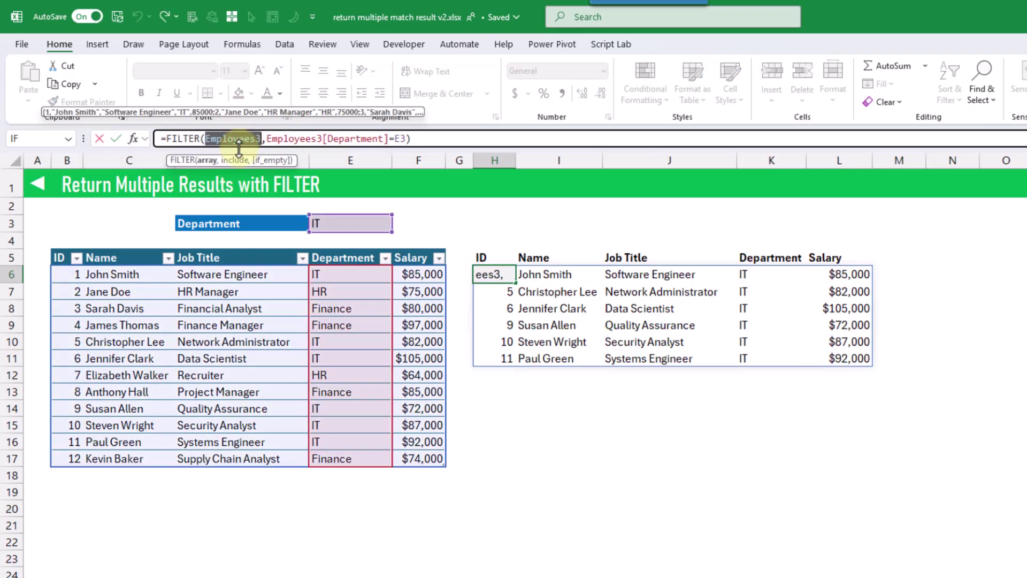
click(129, 252)
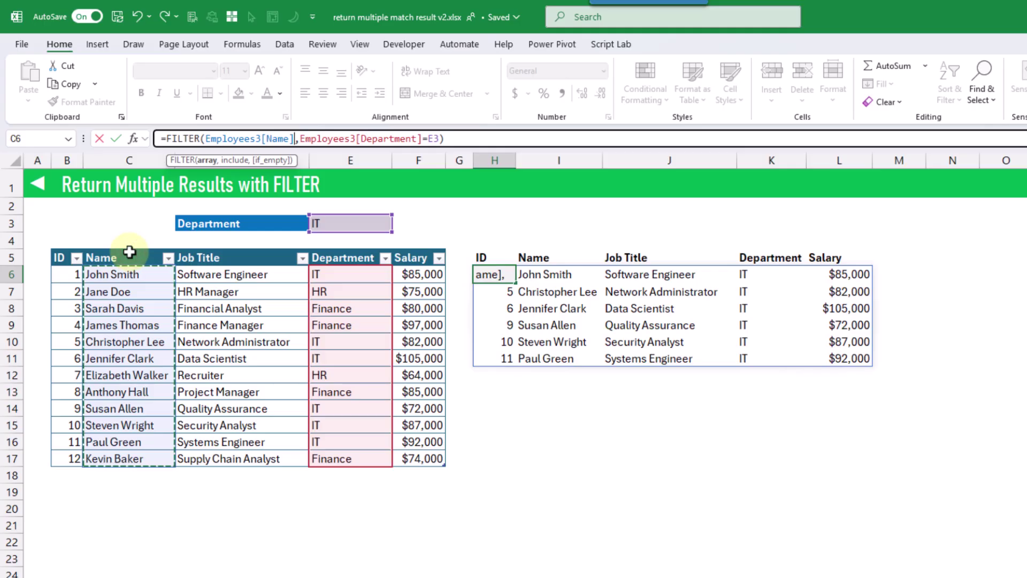
key(Return)
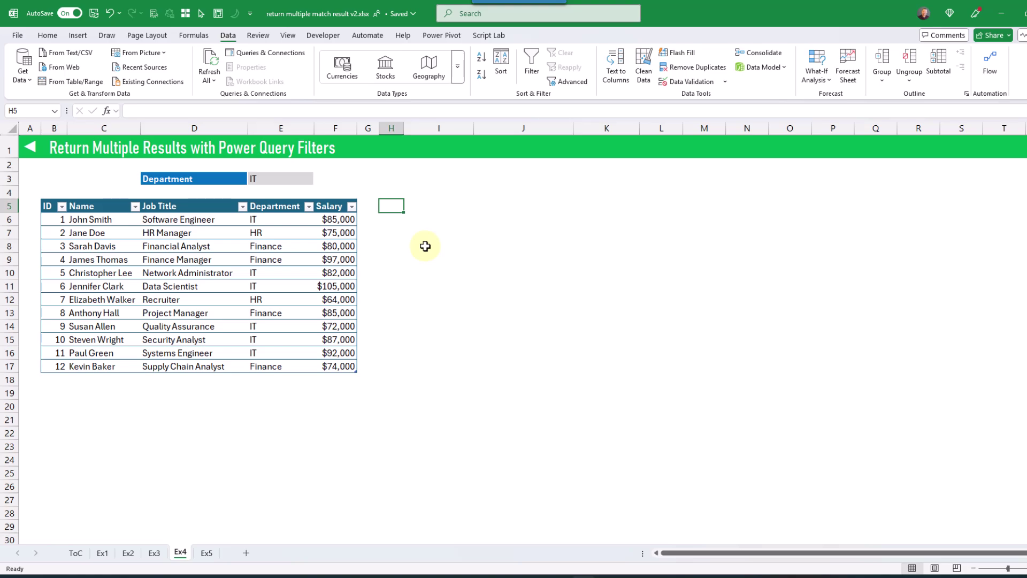
click(312, 199)
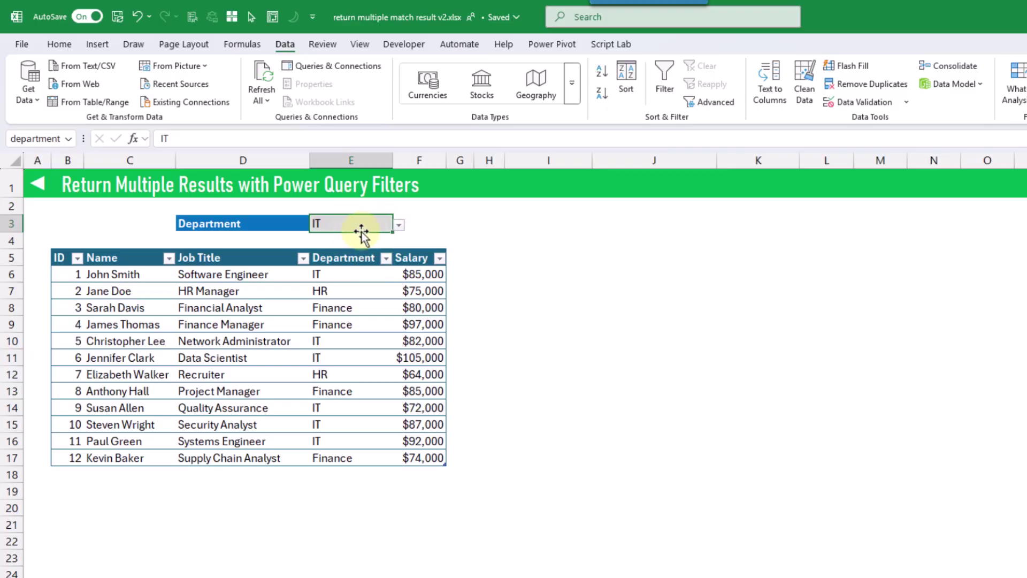
click(52, 139)
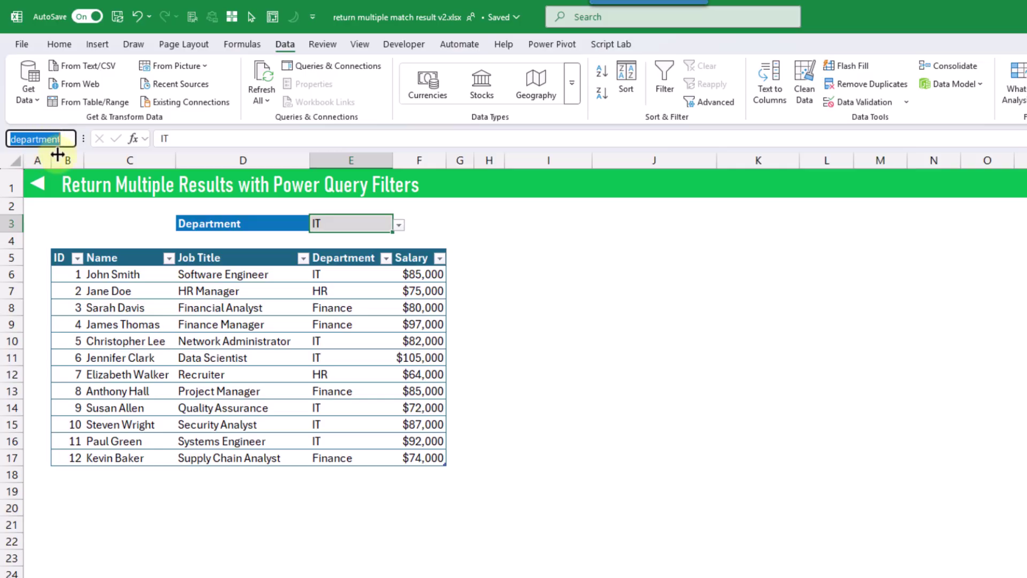
key(Escape)
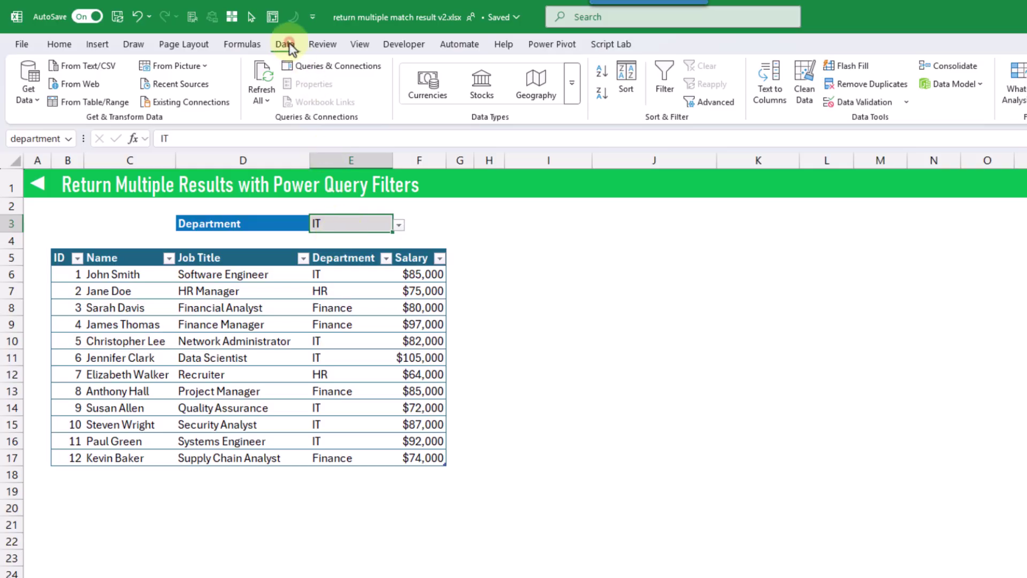
Step: Load the department cell into Power Query and delete the Changed Type and Promoted Headers steps
click(92, 103)
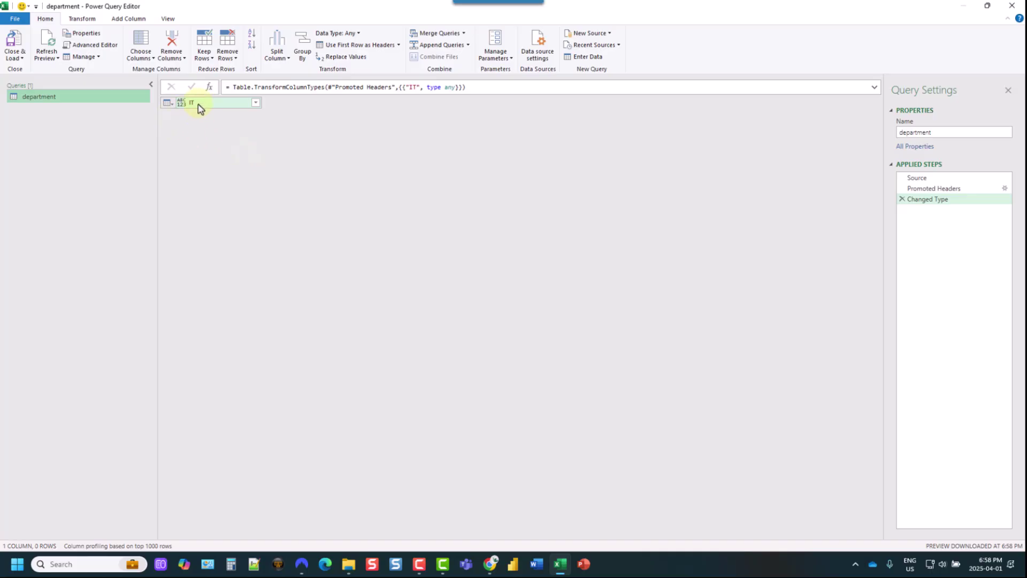
click(902, 199)
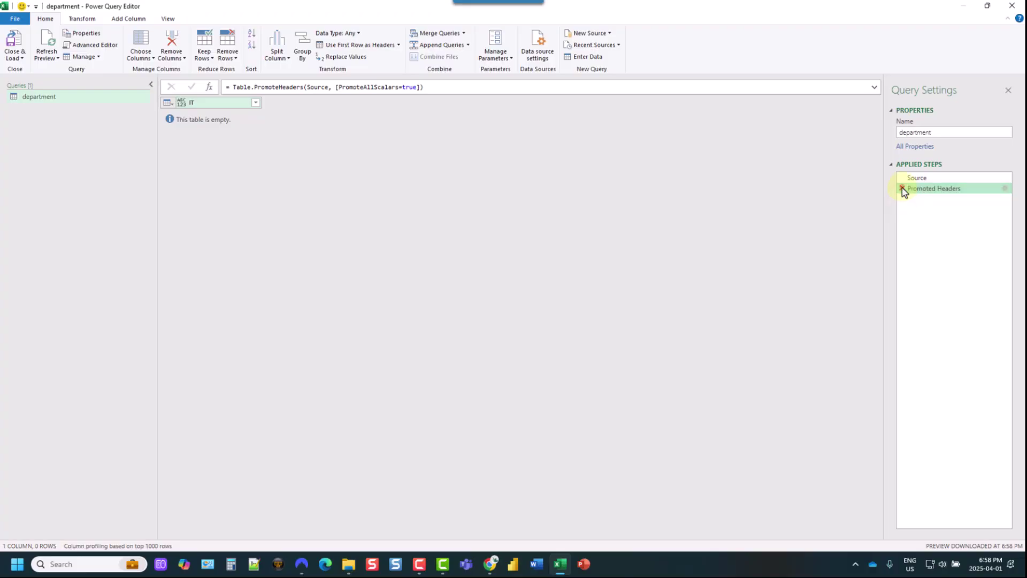
click(902, 189)
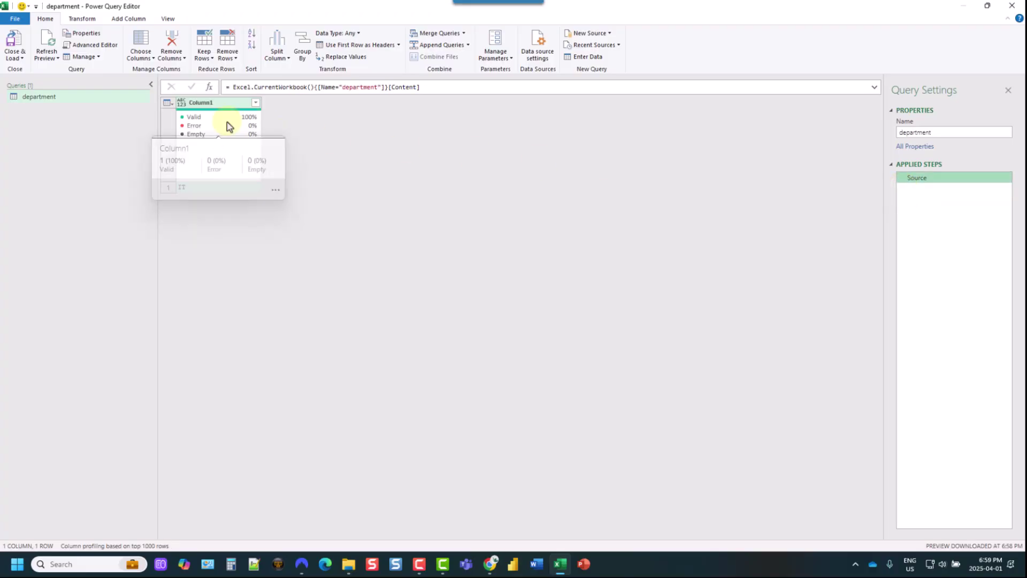
Step: Drill down on the IT value to reduce the query to a single value
mouse_move(240, 116)
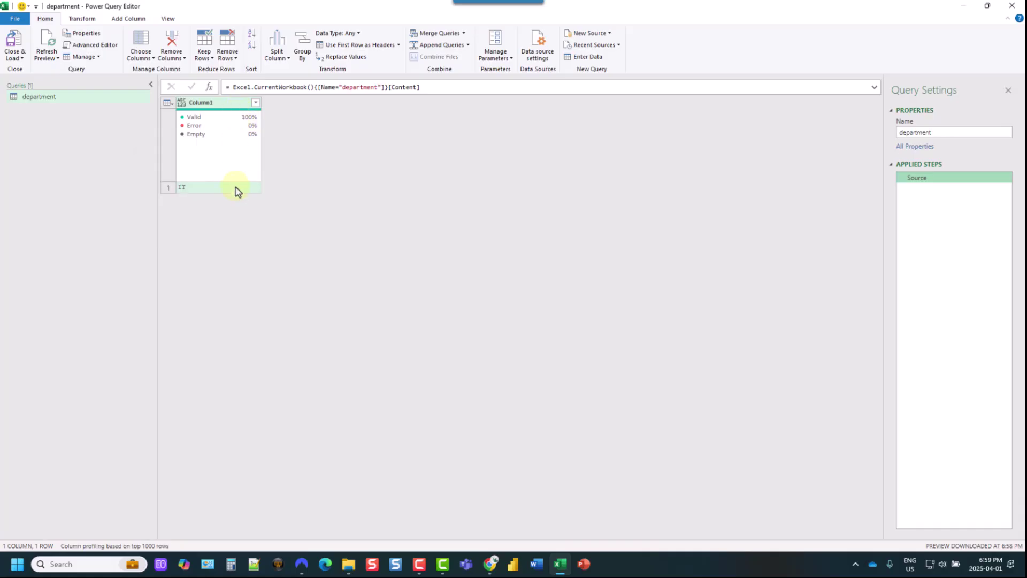
click(203, 188)
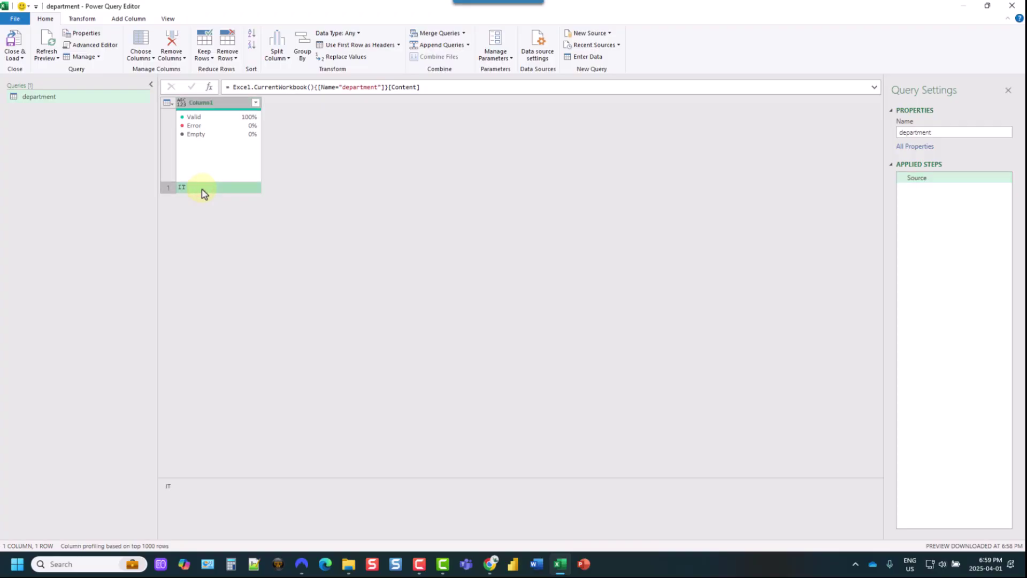
right_click(204, 194)
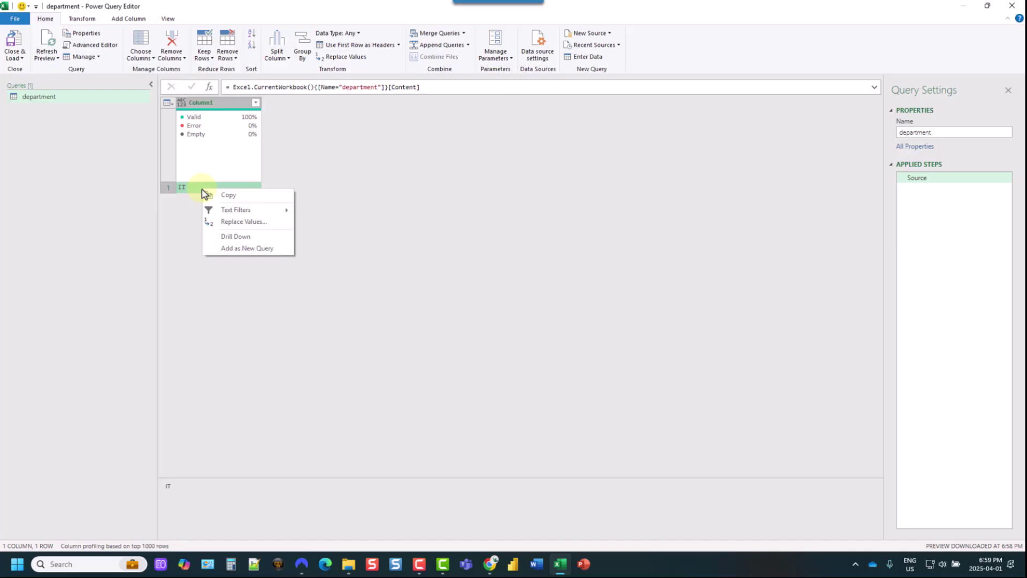
click(230, 236)
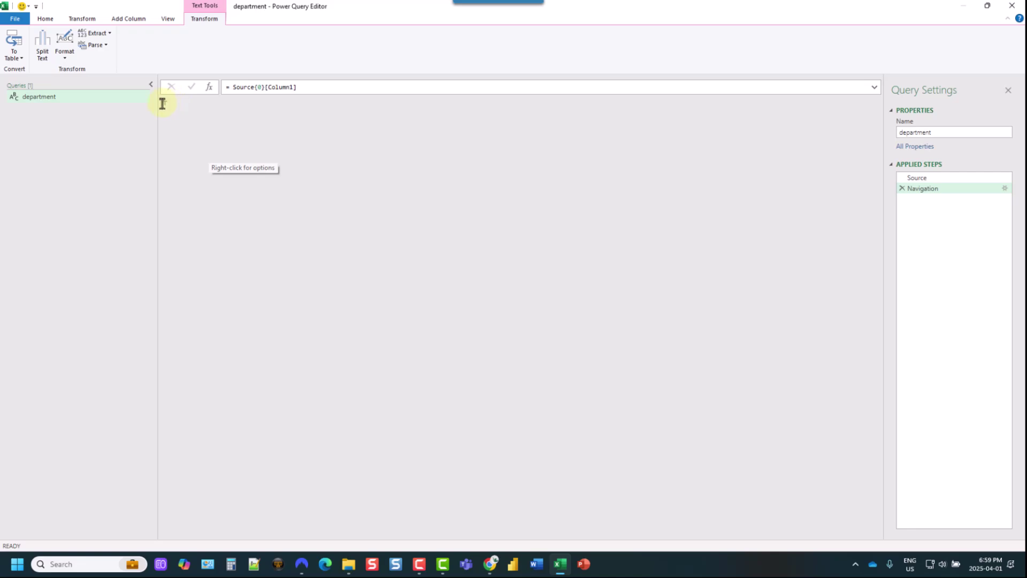
Step: Choose Close & Load To from the Home tab to bring up the import options
click(183, 104)
click(45, 18)
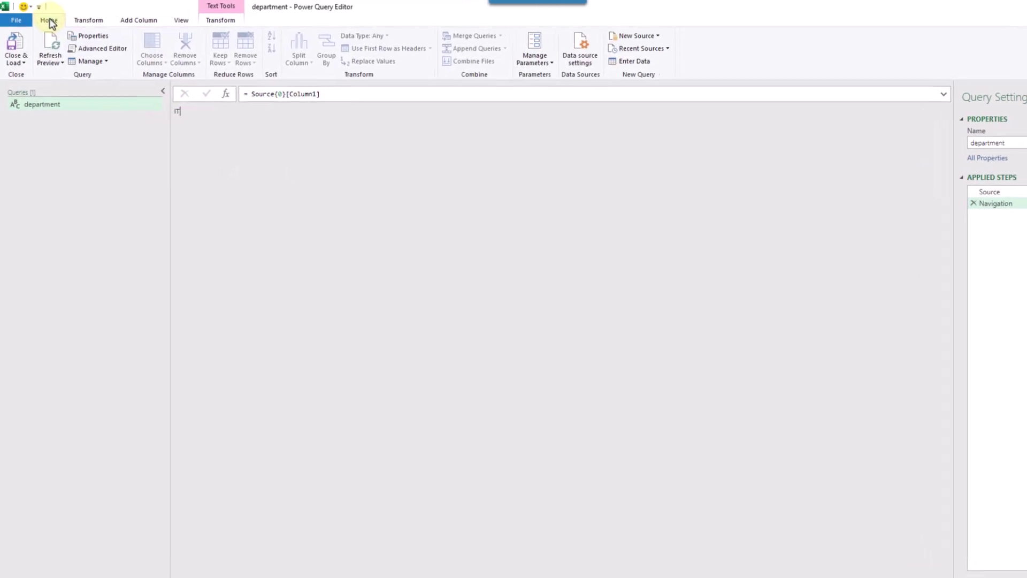
click(19, 68)
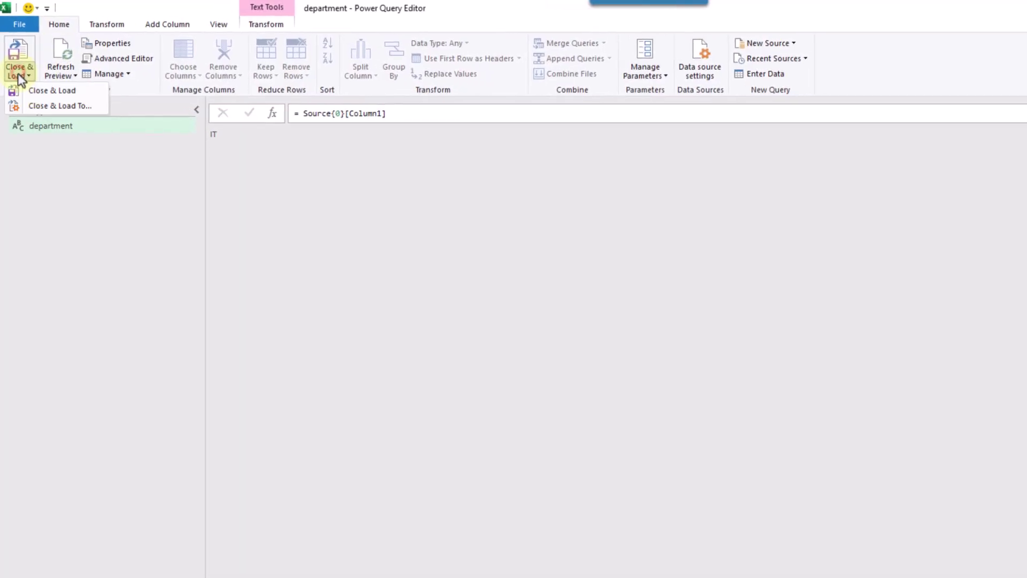
click(50, 108)
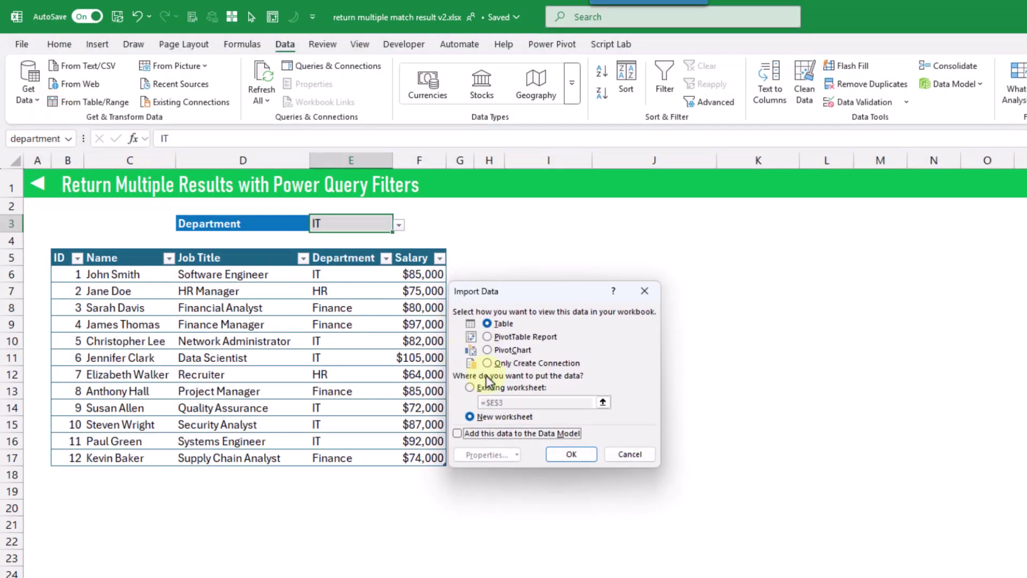
Step: Import the department query with Only Create Connection selected
click(488, 363)
click(487, 363)
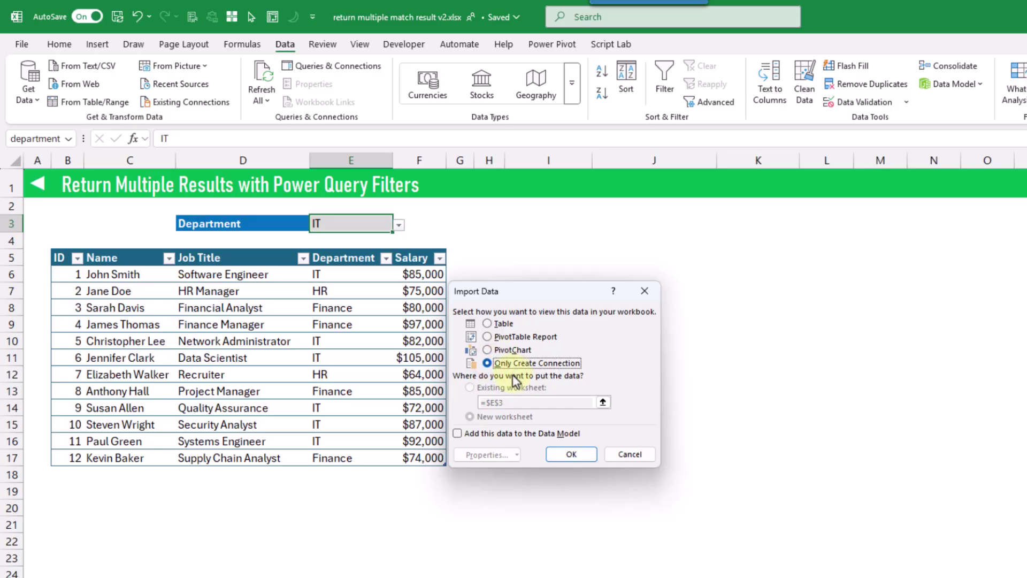
click(561, 453)
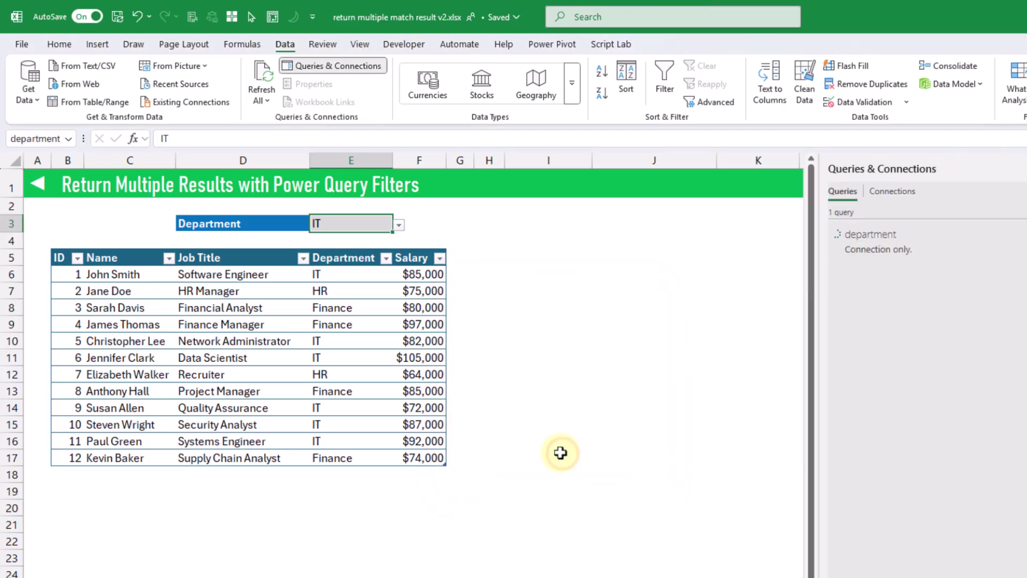
click(214, 326)
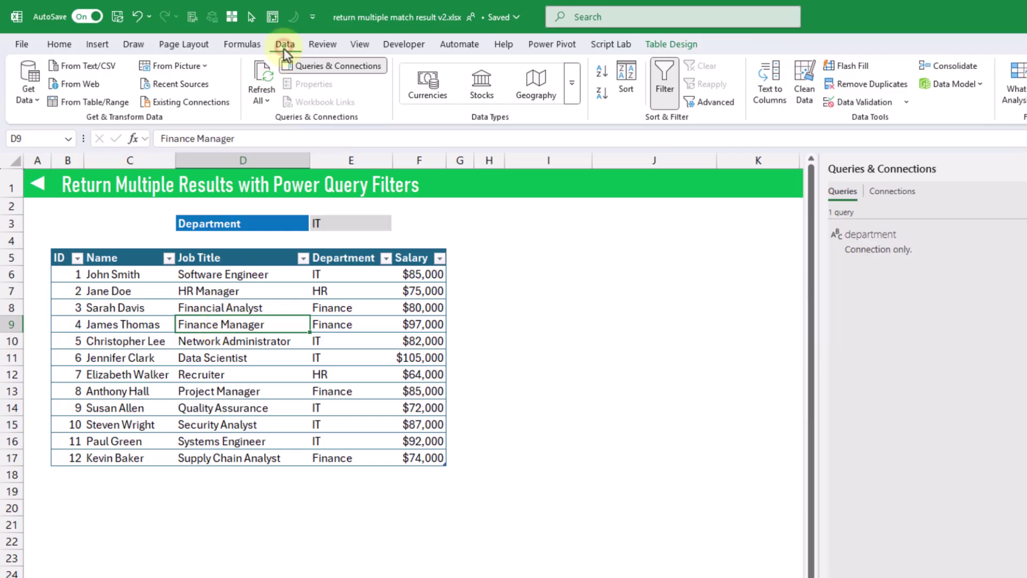
Step: Create a query from the employee table and filter the Department column to HR only
click(85, 104)
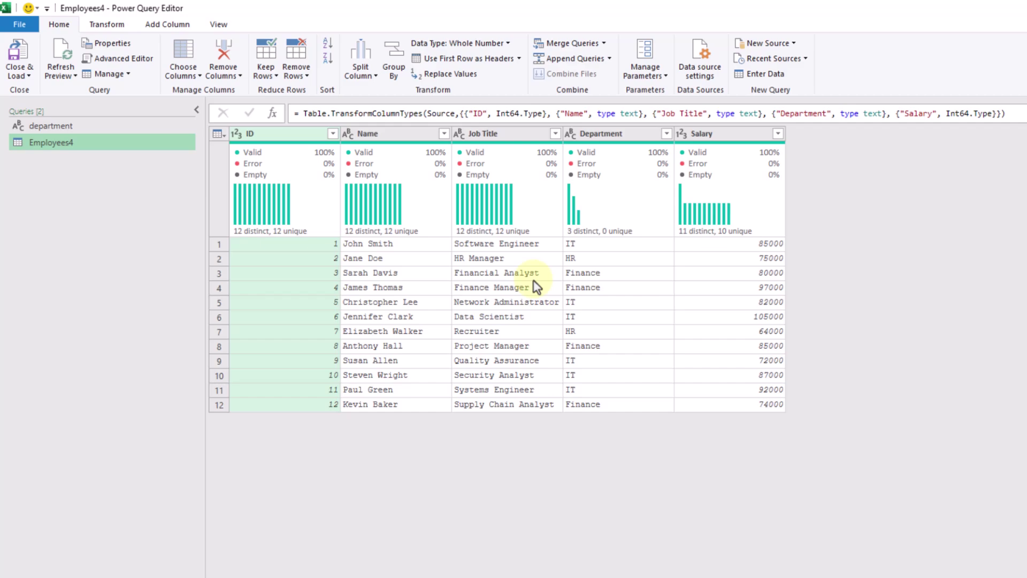
click(667, 134)
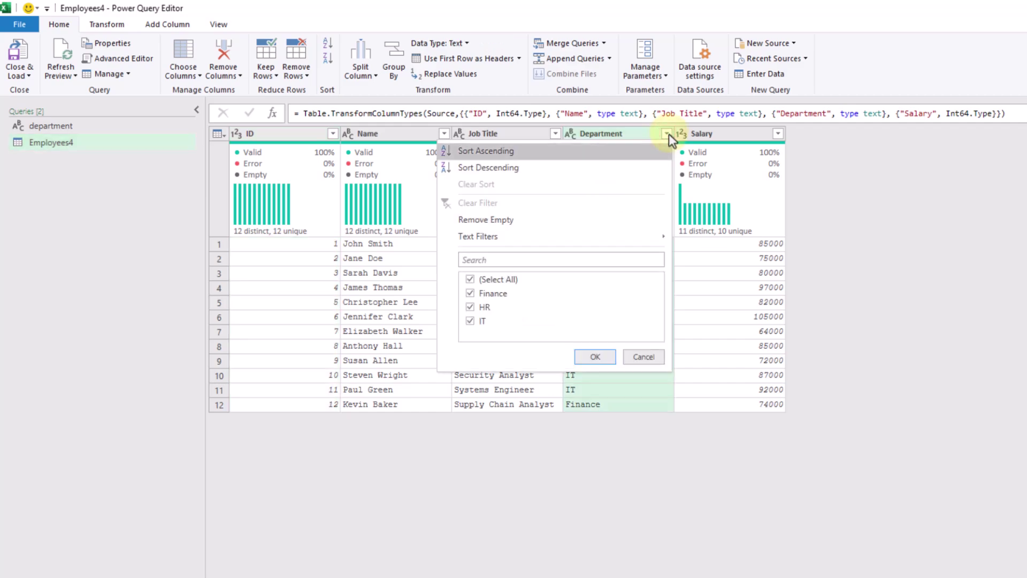
click(474, 280)
click(471, 308)
click(588, 357)
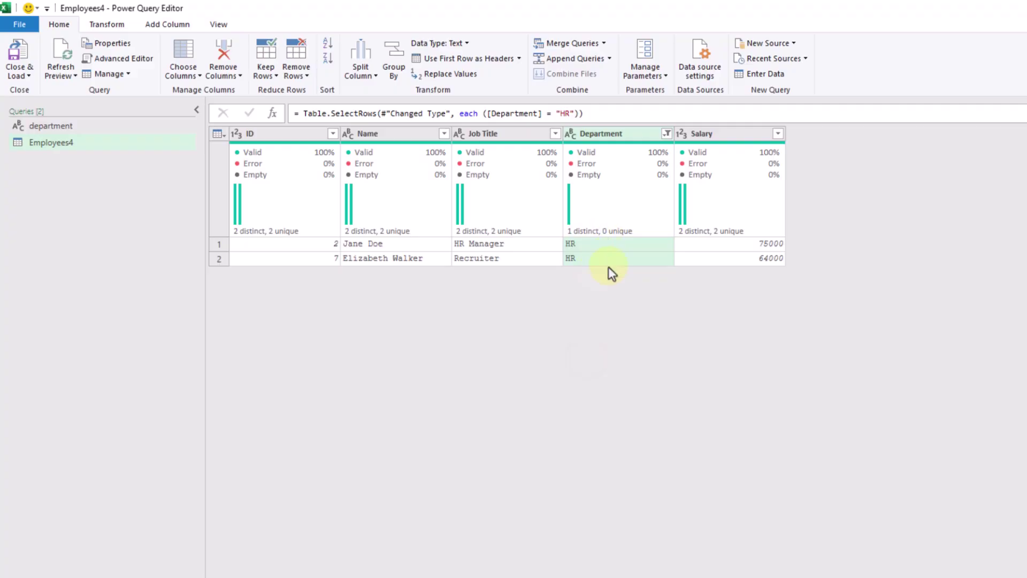
Step: Replace the hardcoded "HR" in the filter formula with the department query value
double_click(561, 113)
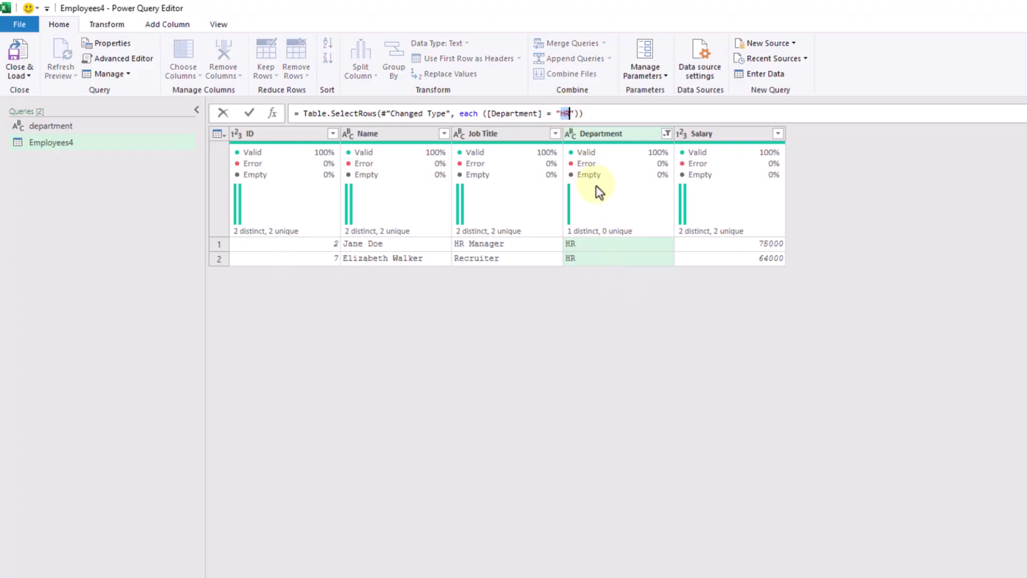
key(shift+alt+Right)
key(BackSpace)
text(depart)
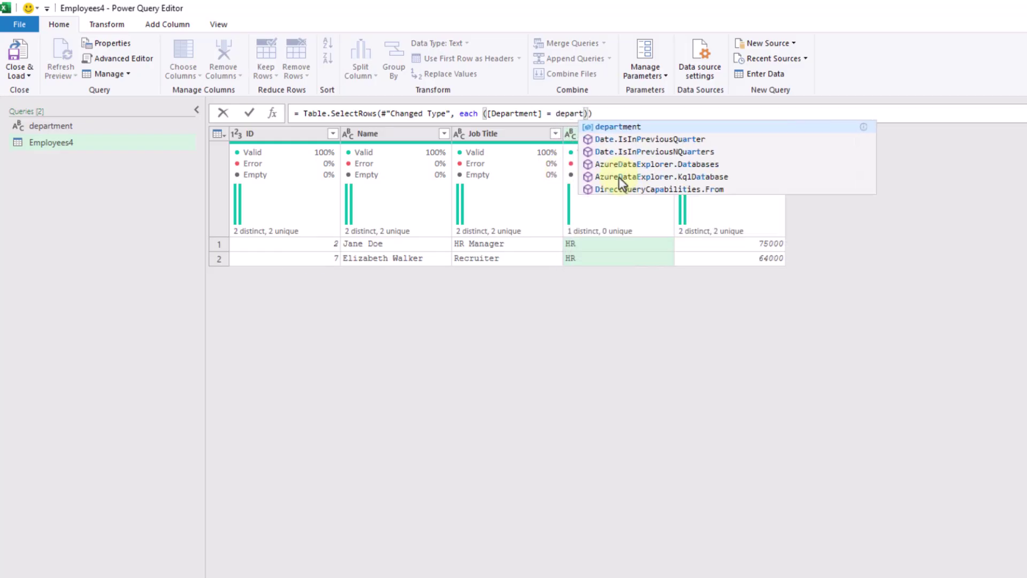
key(Tab)
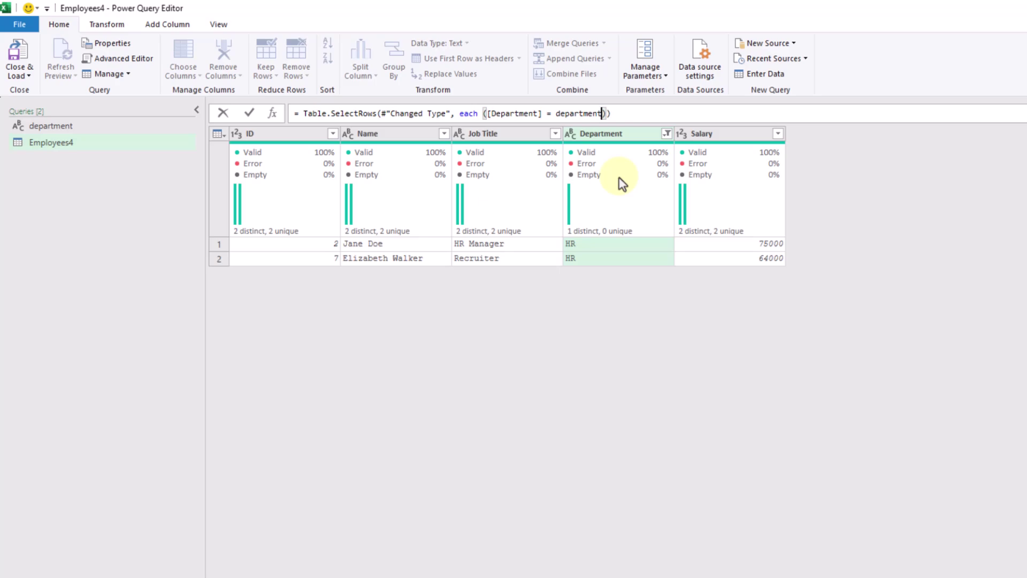
click(248, 113)
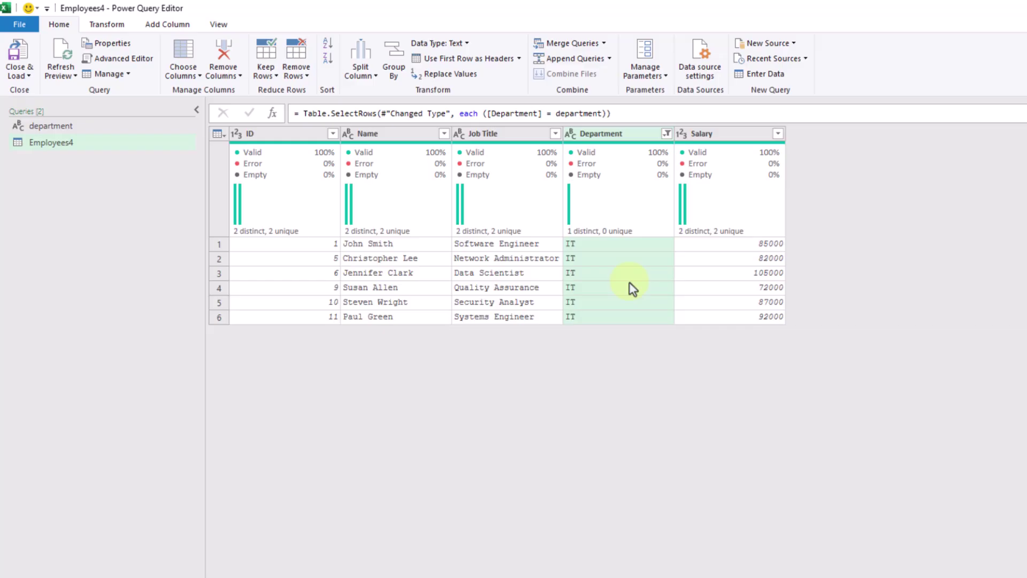
Step: Load the Employees4 query as a table on the existing worksheet starting at H5
click(30, 74)
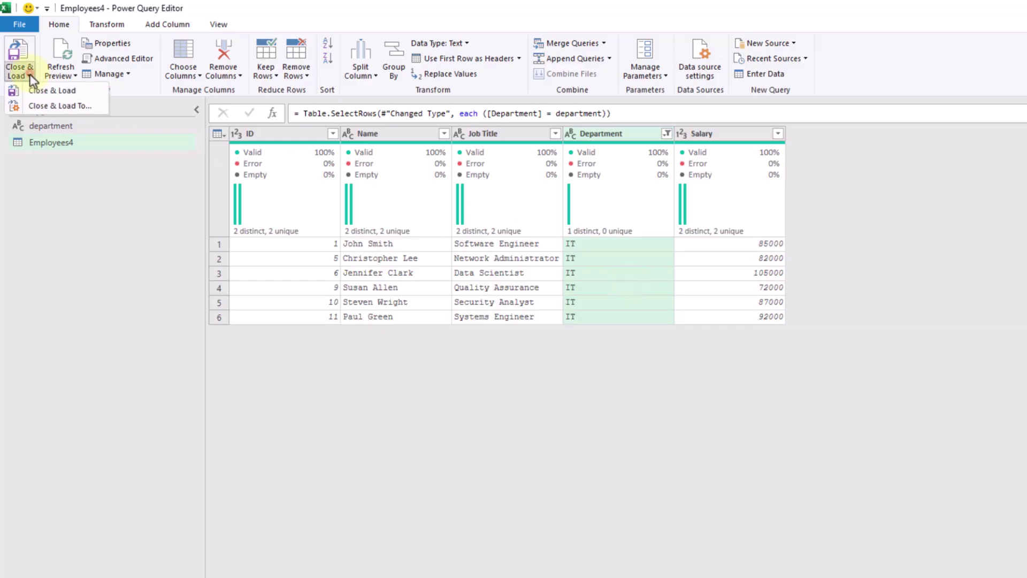
click(38, 106)
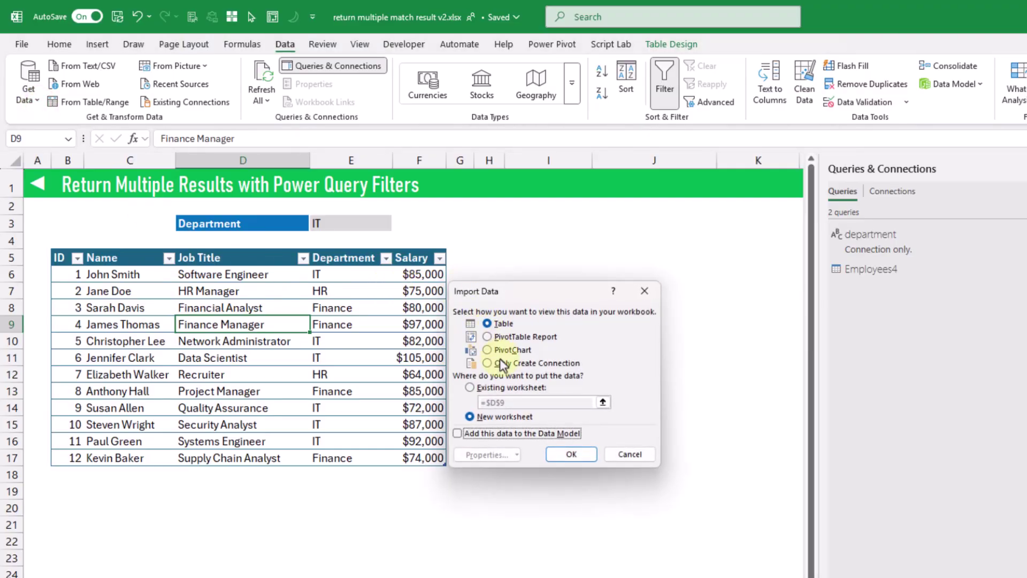
click(487, 324)
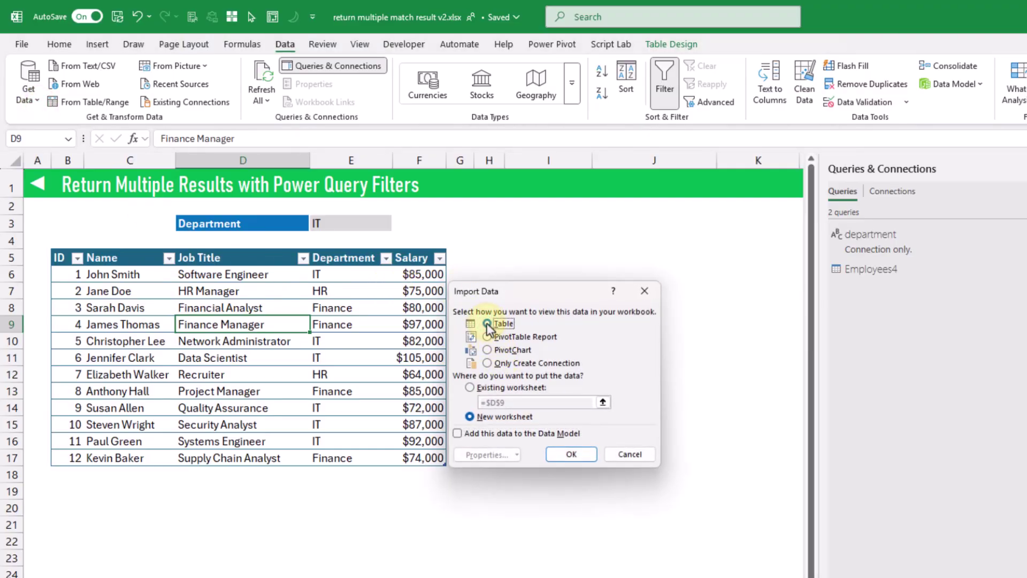
click(471, 388)
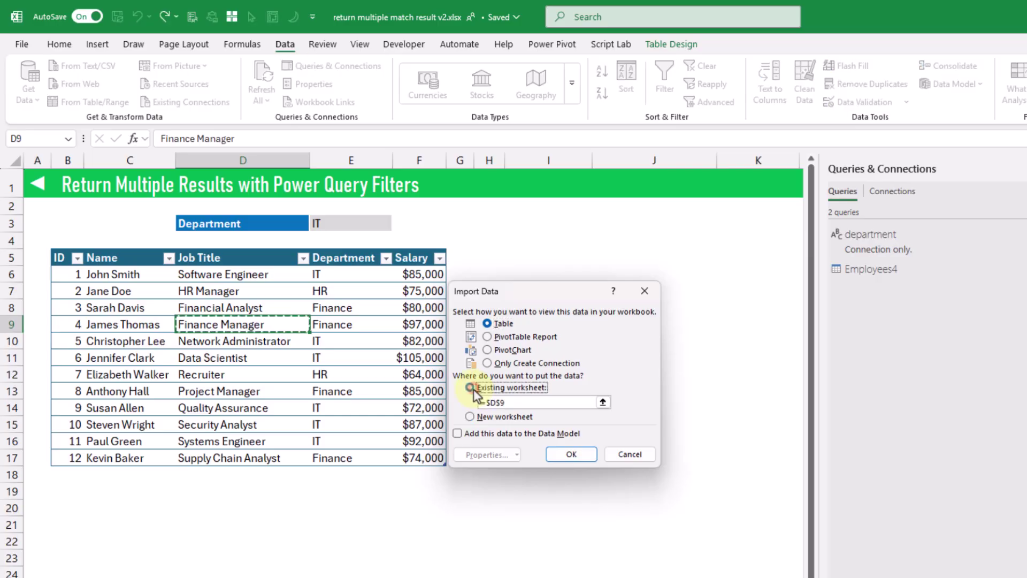
click(490, 258)
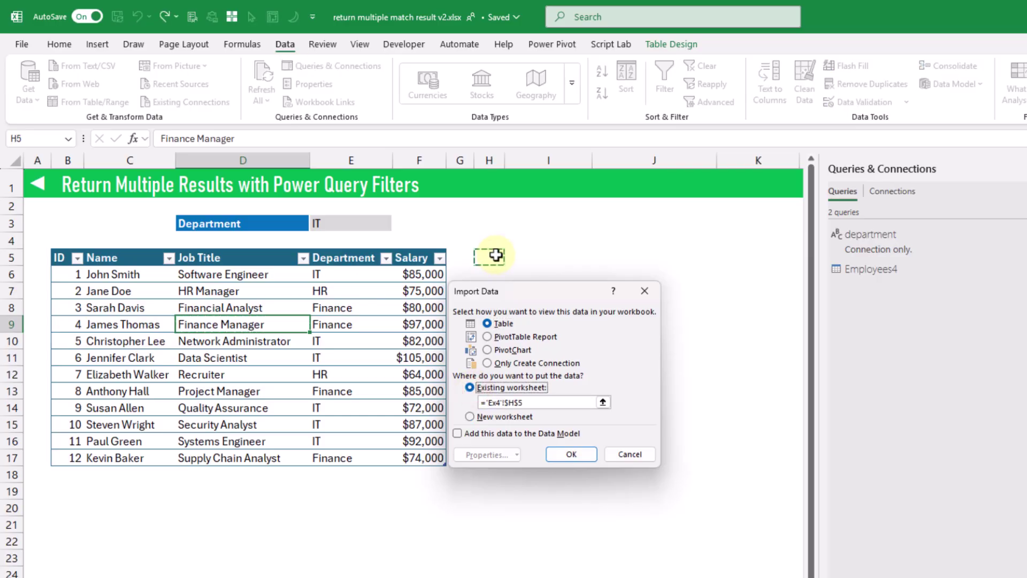
click(570, 454)
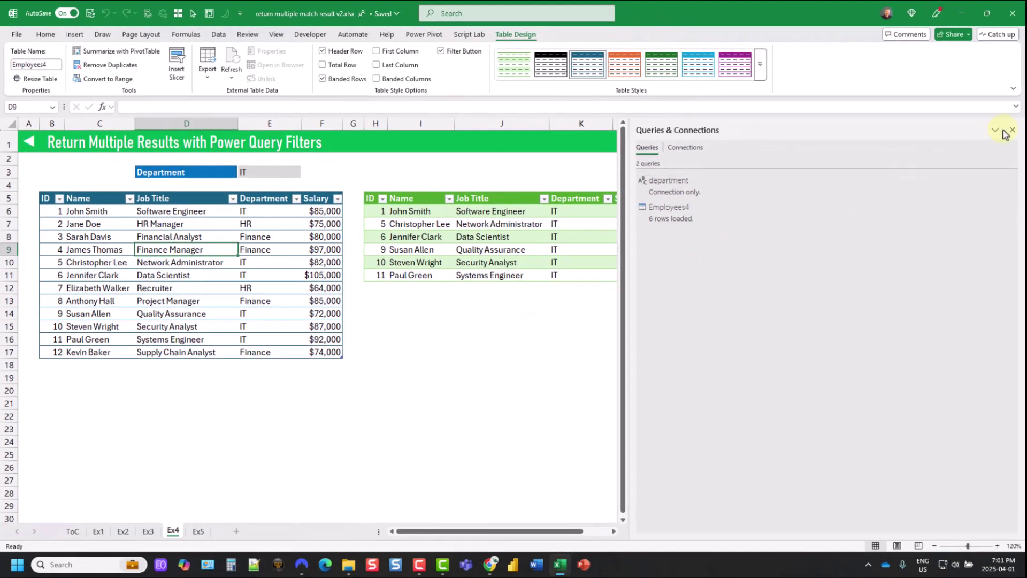
Step: Hide the queries pane, set E3's department to HR, and refresh the result table
click(1015, 131)
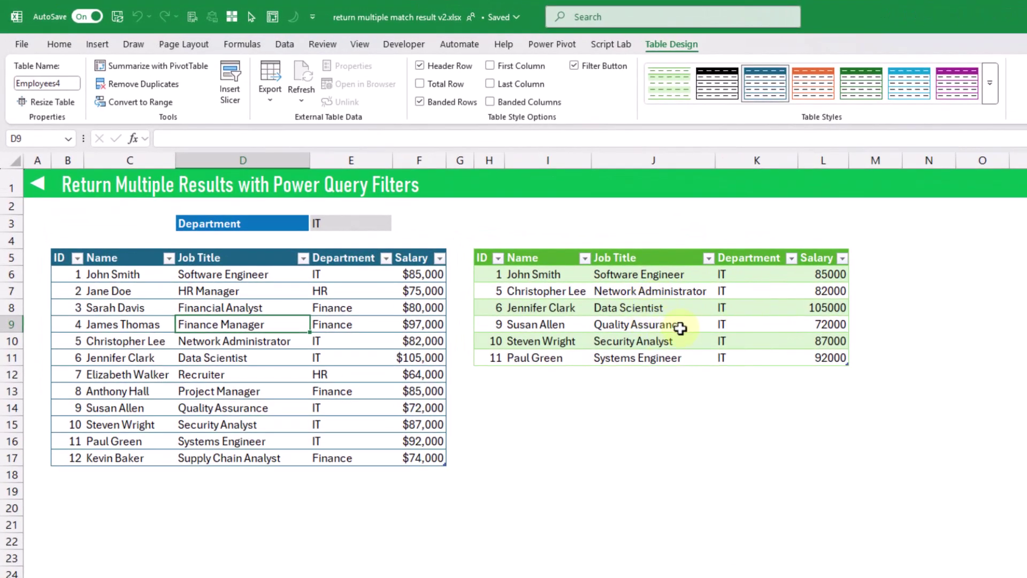
click(355, 222)
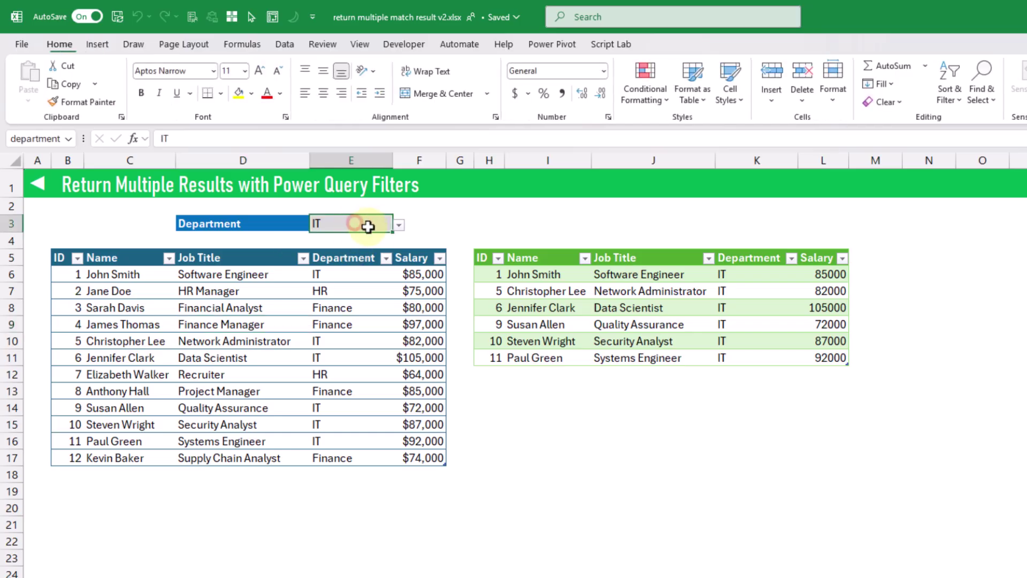
click(400, 226)
click(382, 251)
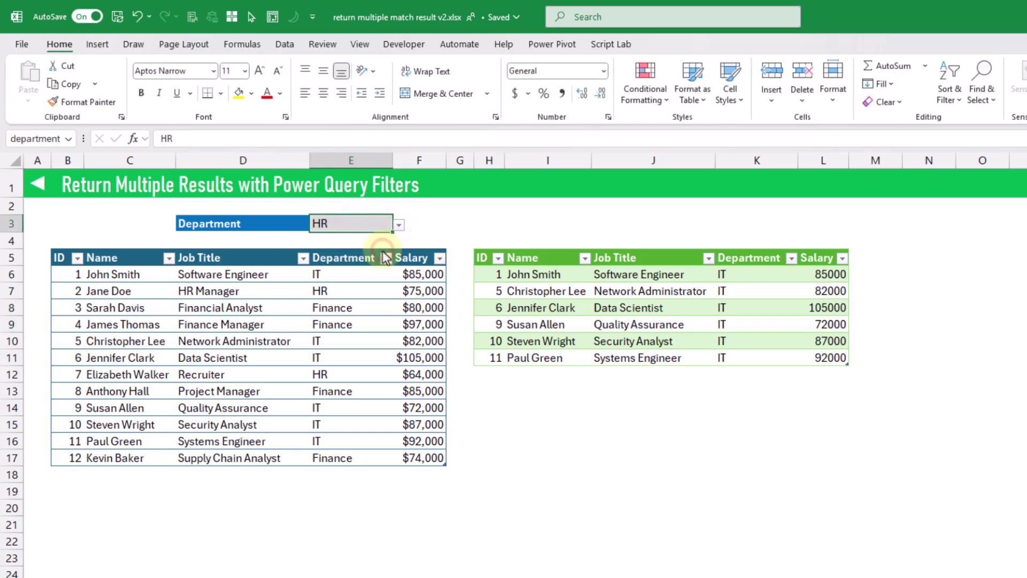
right_click(645, 278)
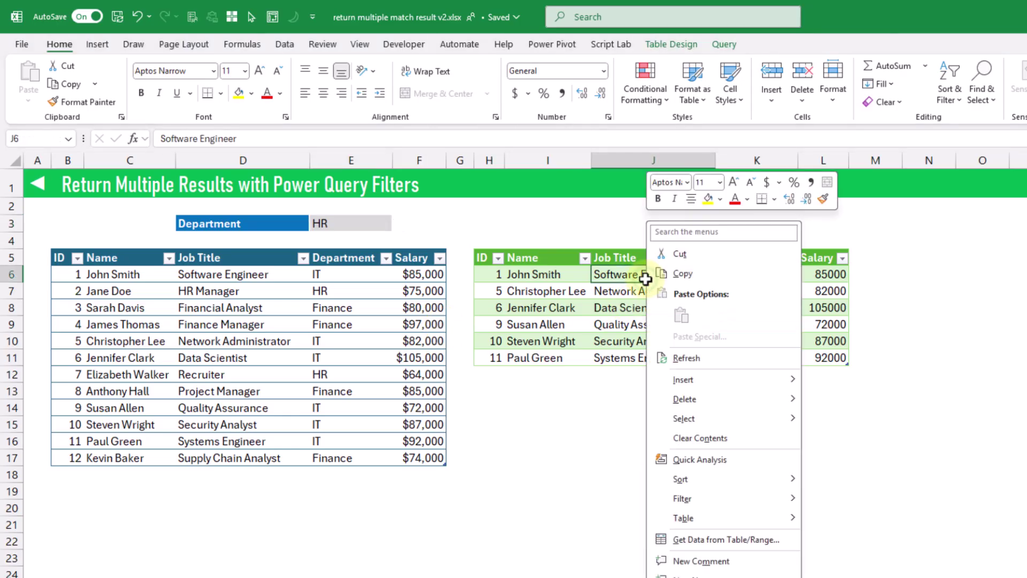
click(681, 364)
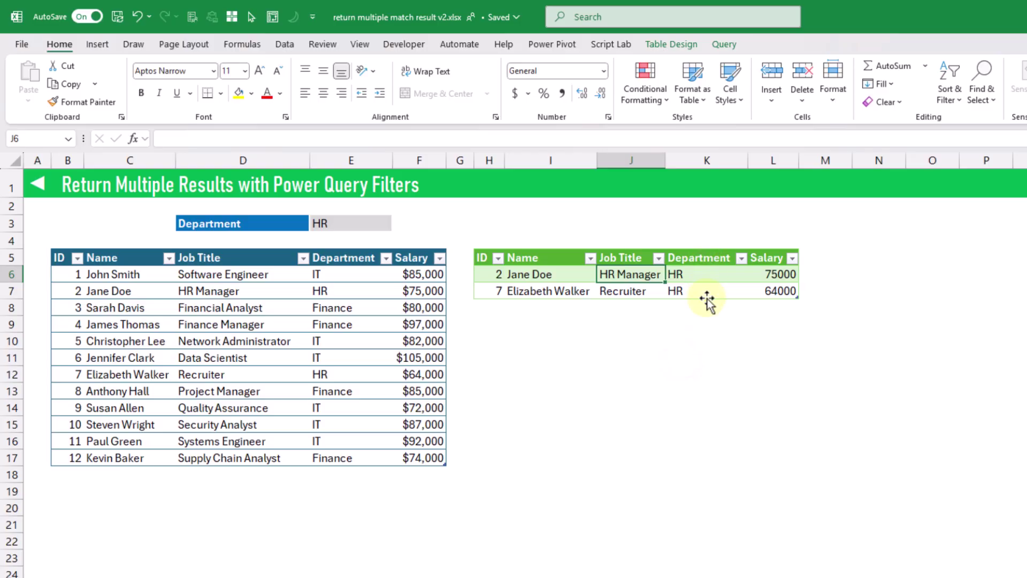
Step: Switch E3's department to Finance and refresh the result table again
click(373, 222)
click(400, 227)
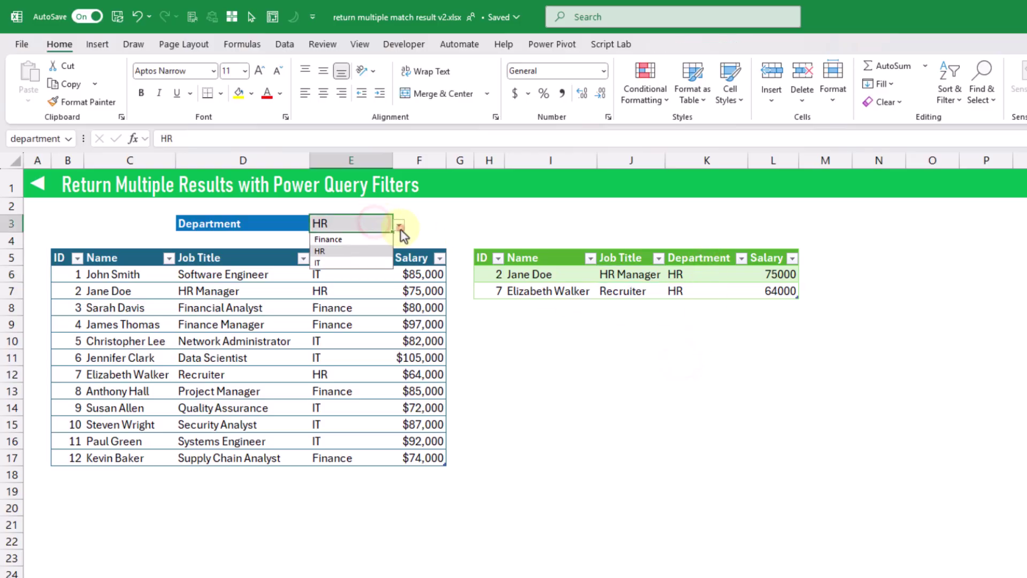
click(328, 239)
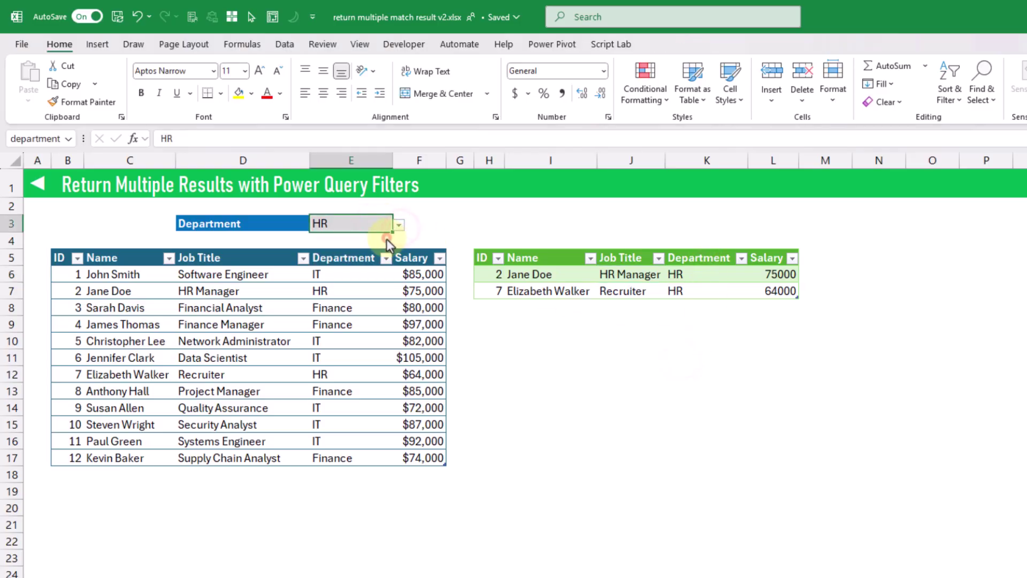
right_click(635, 274)
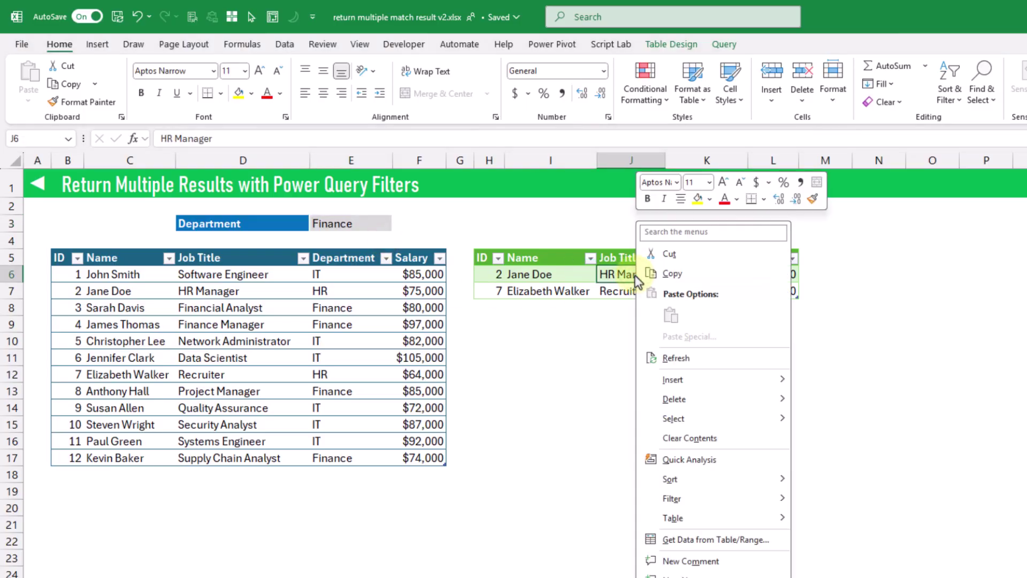
click(673, 357)
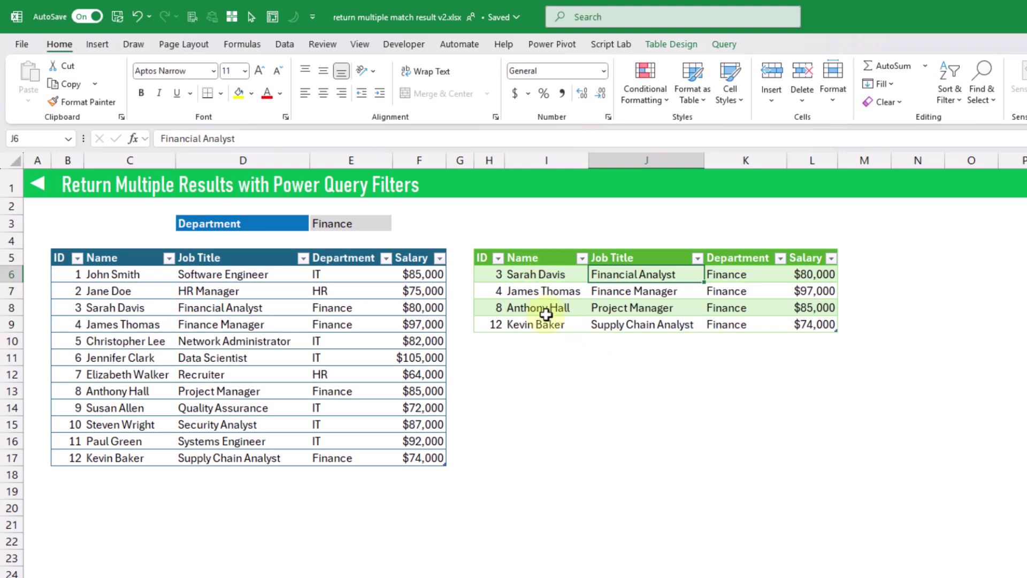
Step: Edit the employee query to keep only the Name column, then load it back to the sheet
click(544, 292)
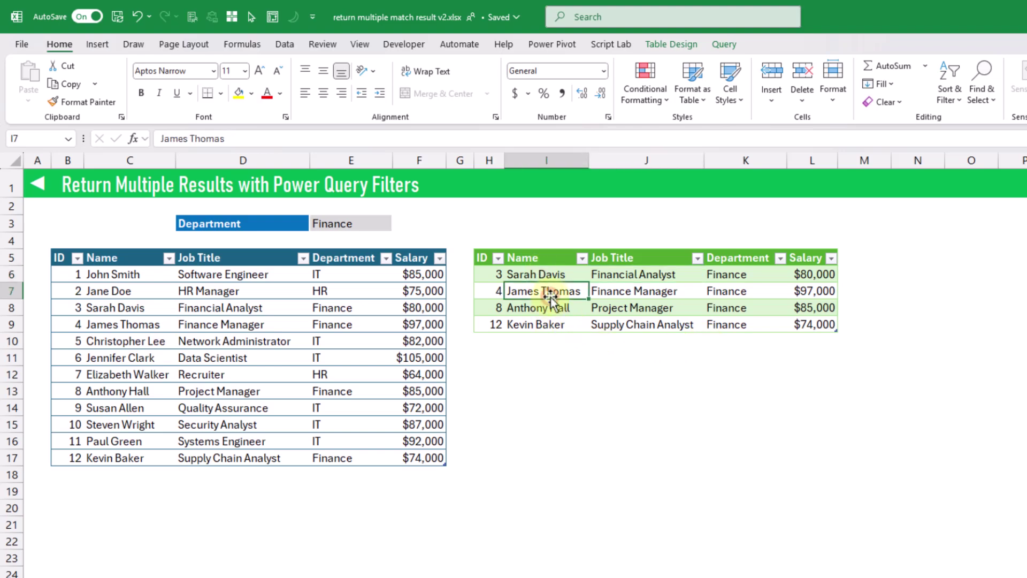
click(724, 45)
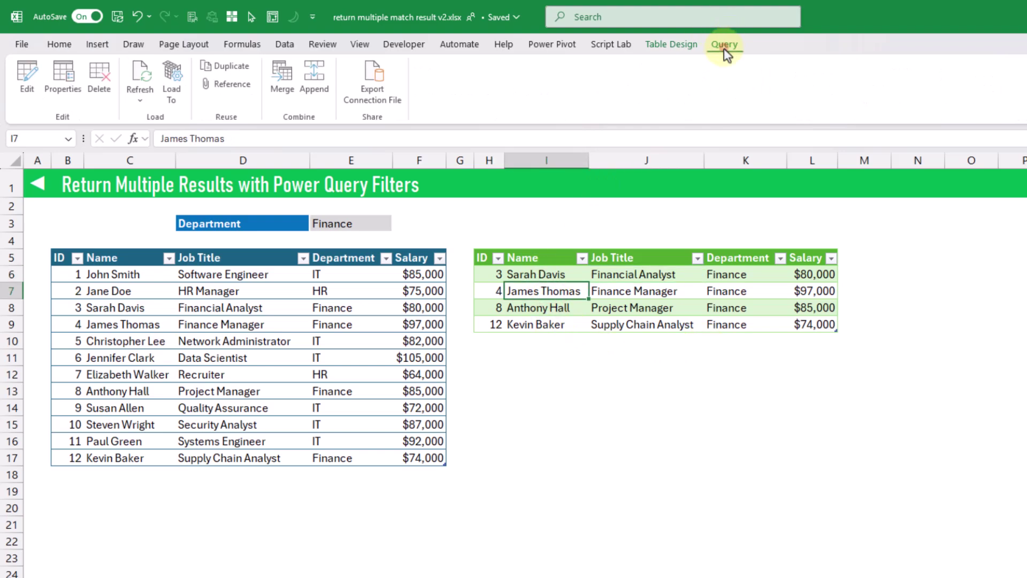
click(29, 78)
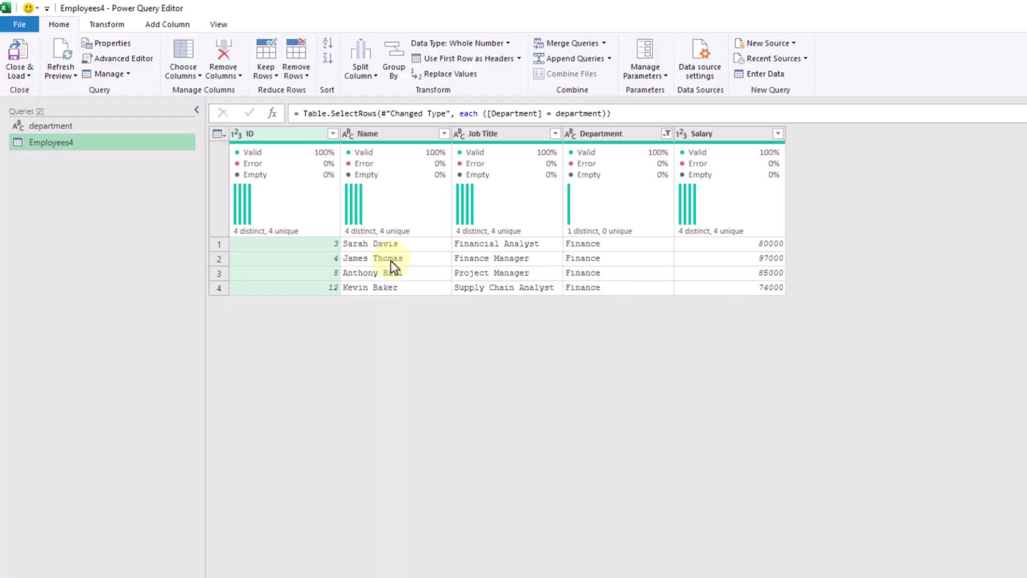
click(396, 134)
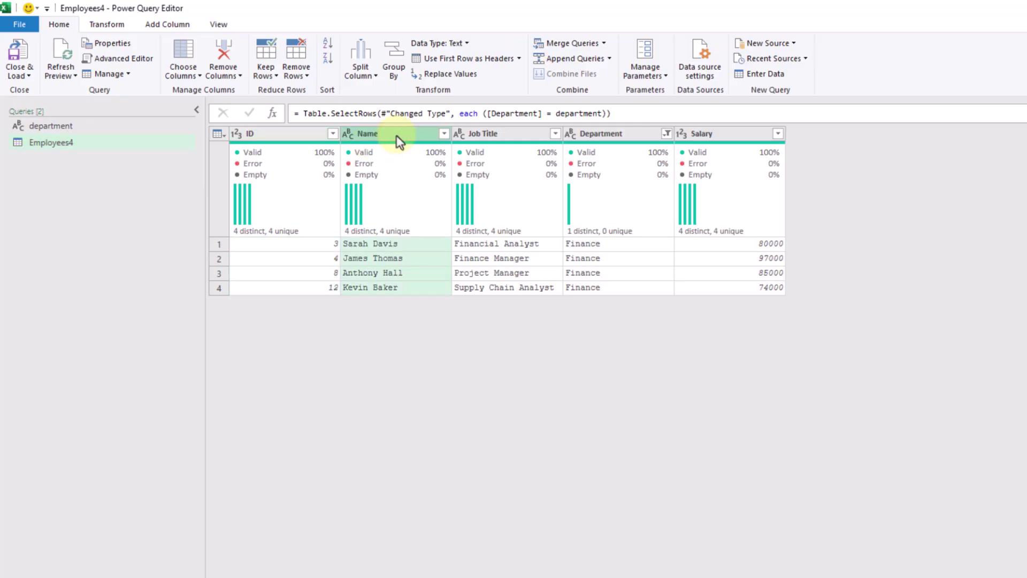
right_click(399, 140)
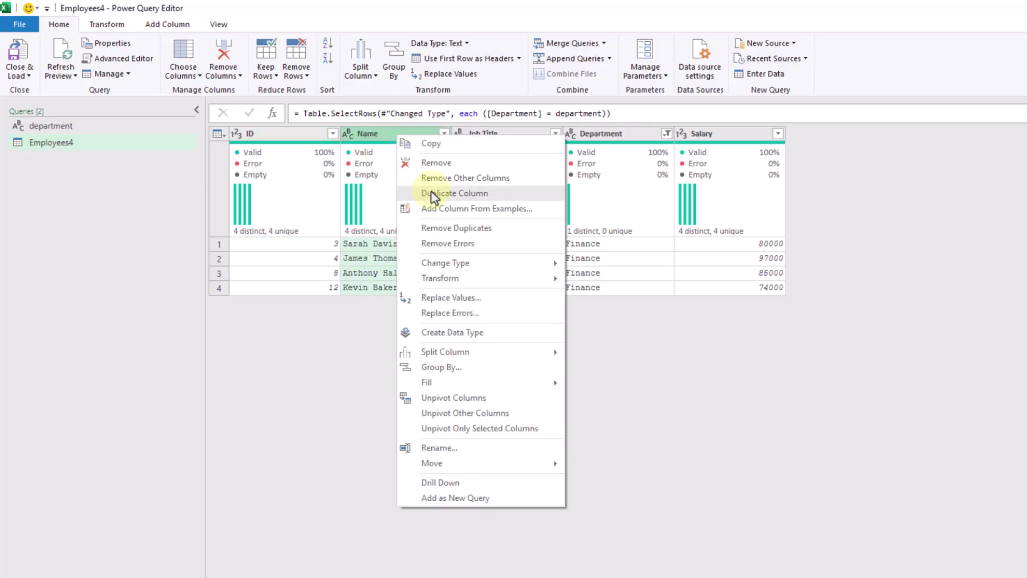
click(444, 177)
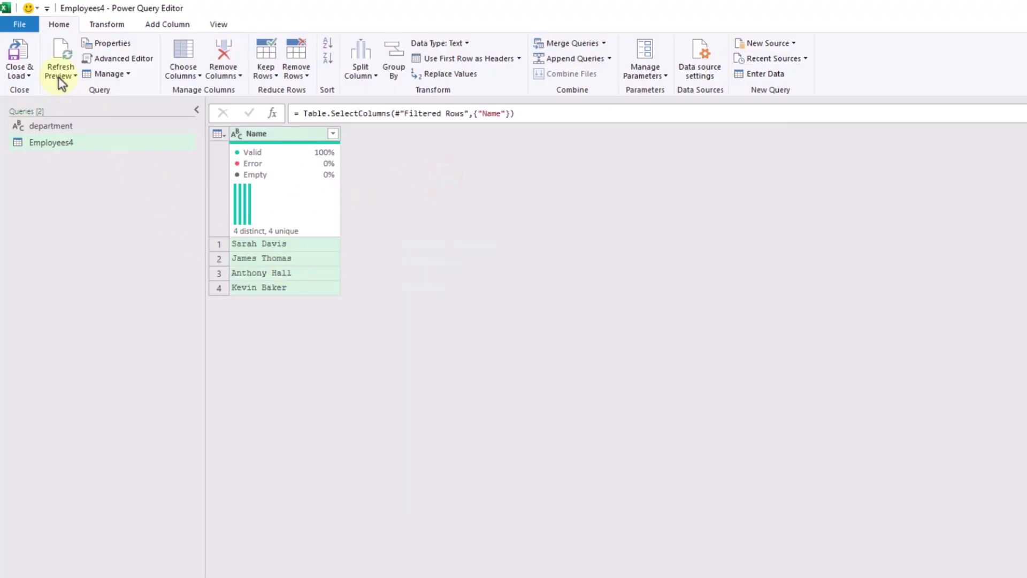
click(28, 46)
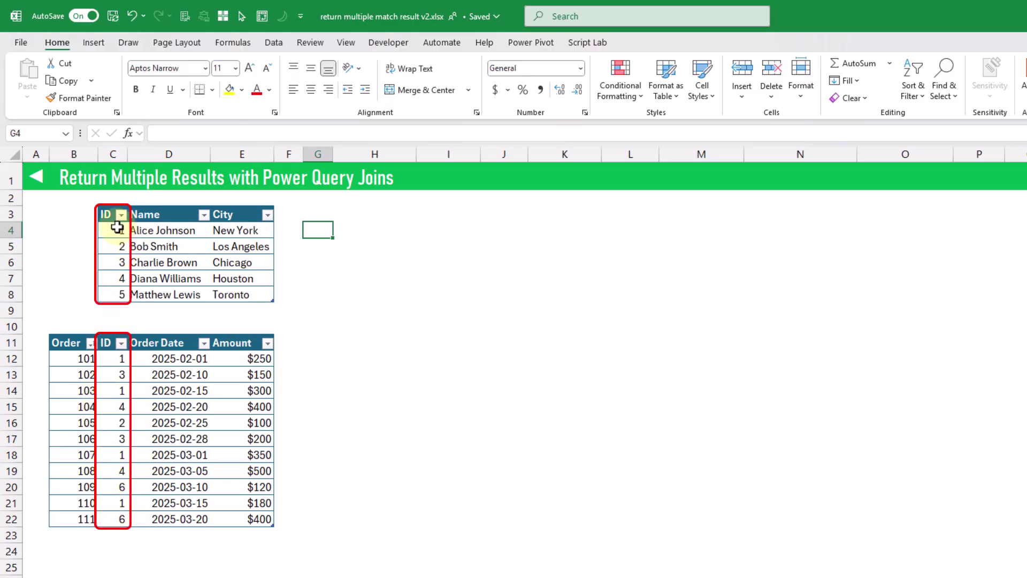
Step: Compare the first customer's ID with the customer ID values in the Orders table
drag(117, 227, 179, 229)
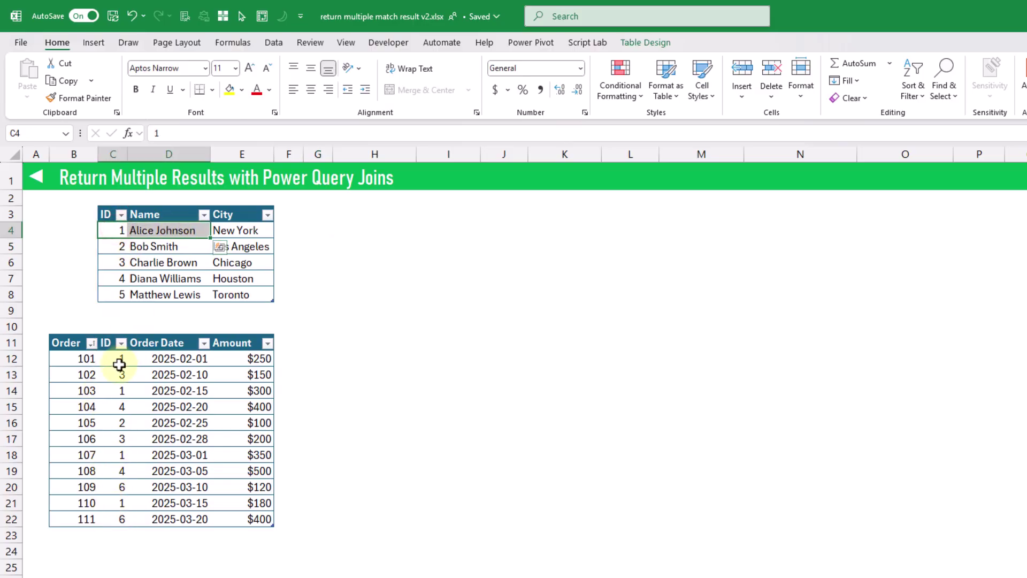
click(119, 364)
click(119, 390)
click(120, 455)
click(122, 502)
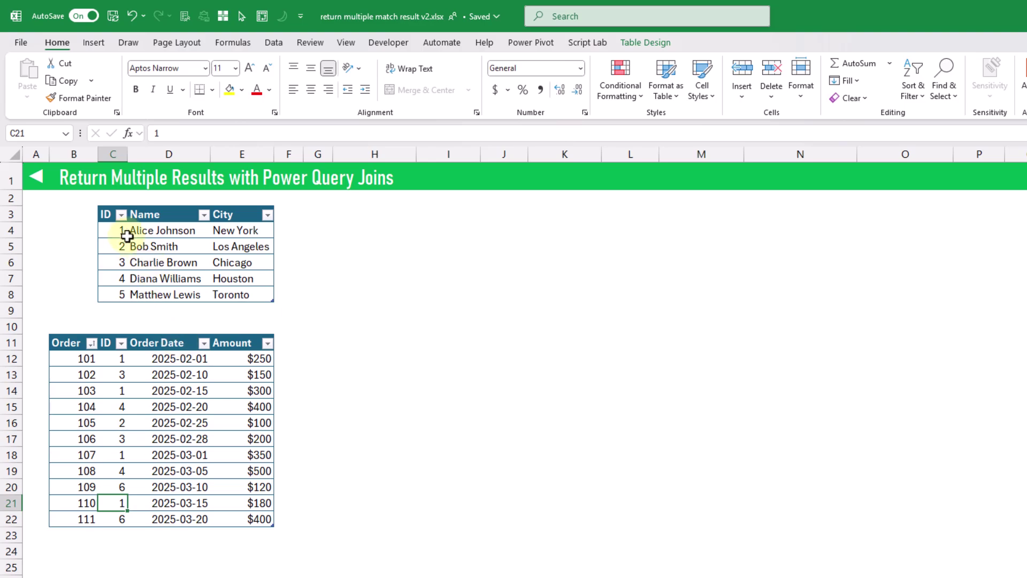
Step: Review the five customer names and IDs in the Customers table
drag(117, 229, 193, 230)
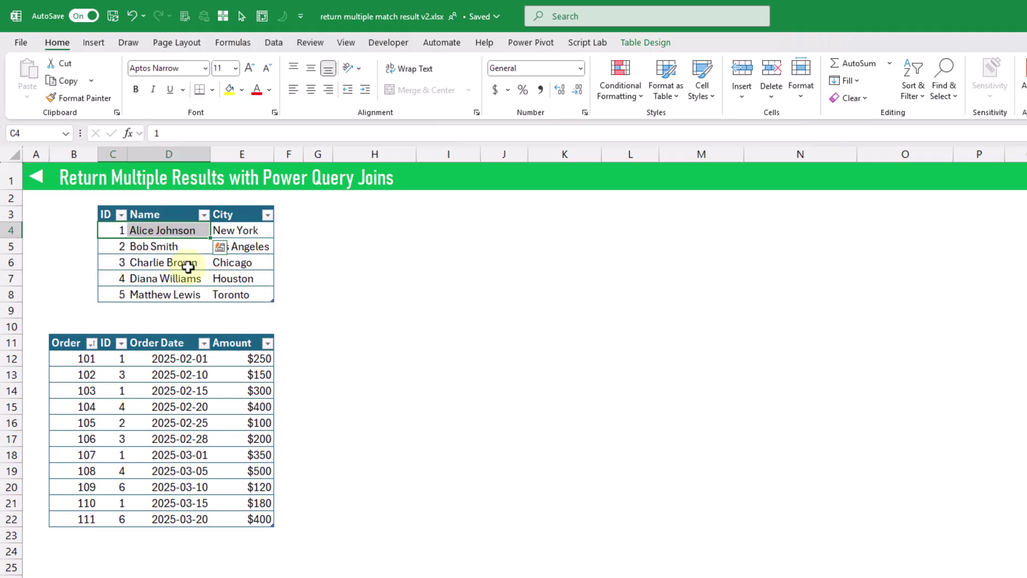
click(160, 247)
click(160, 262)
click(161, 278)
click(163, 295)
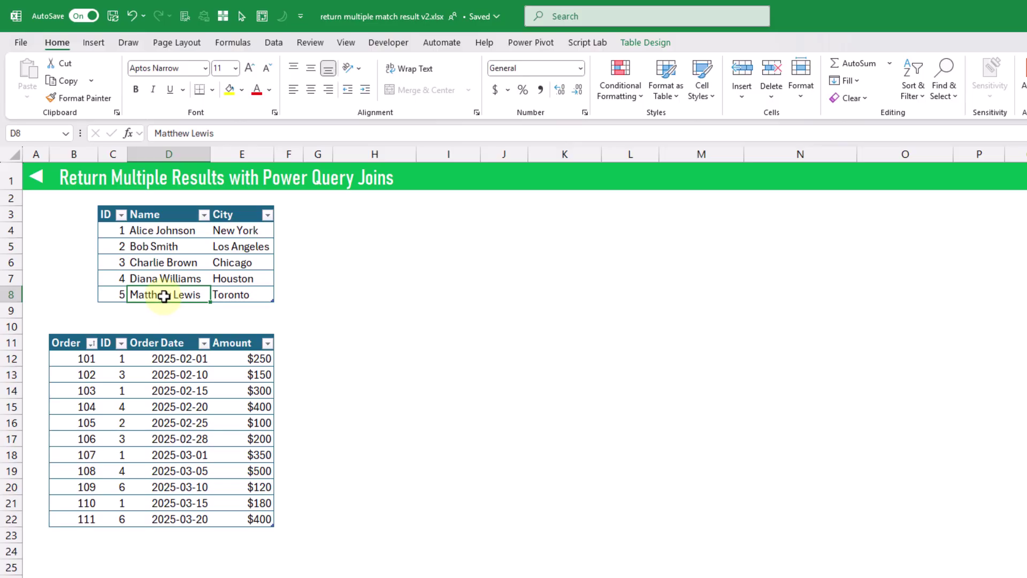
click(274, 43)
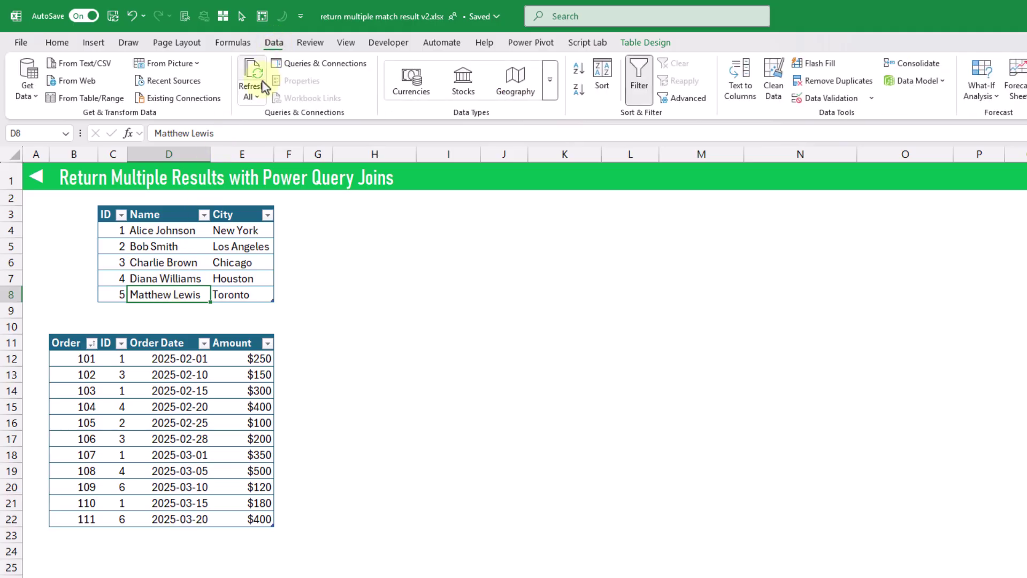
Step: Load the Customers table into Power Query as a connection-only query
click(105, 99)
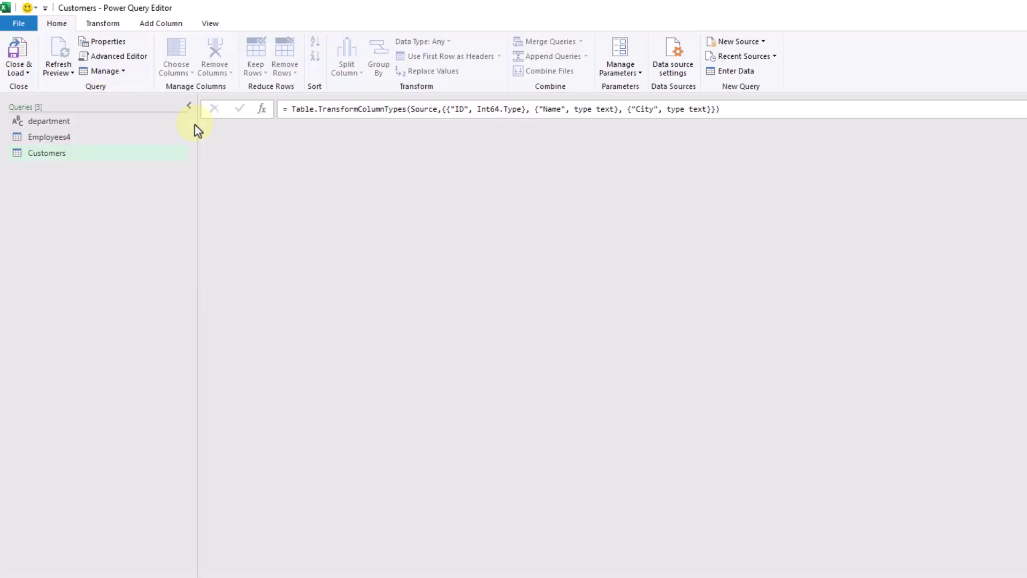
click(19, 70)
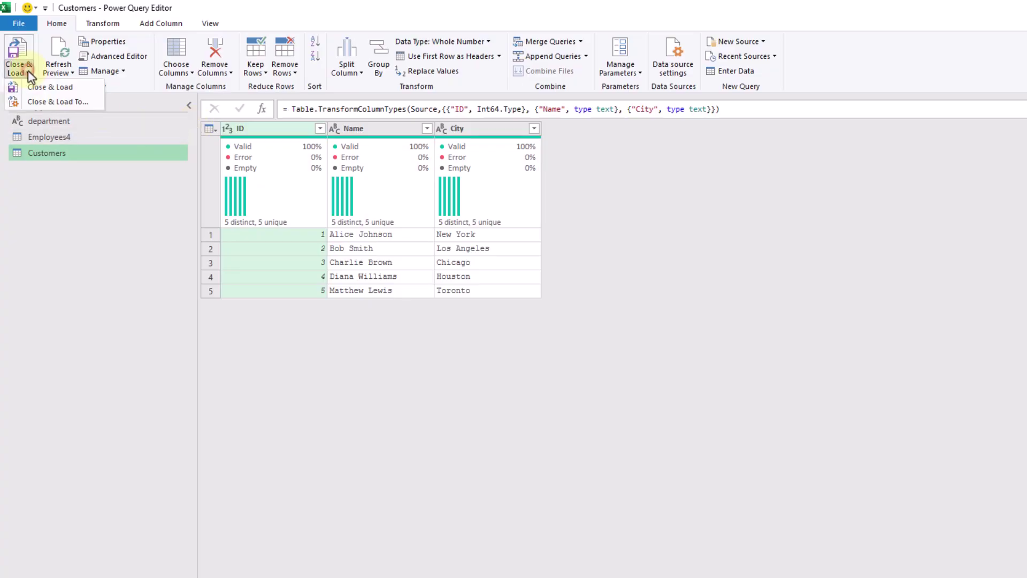
click(54, 101)
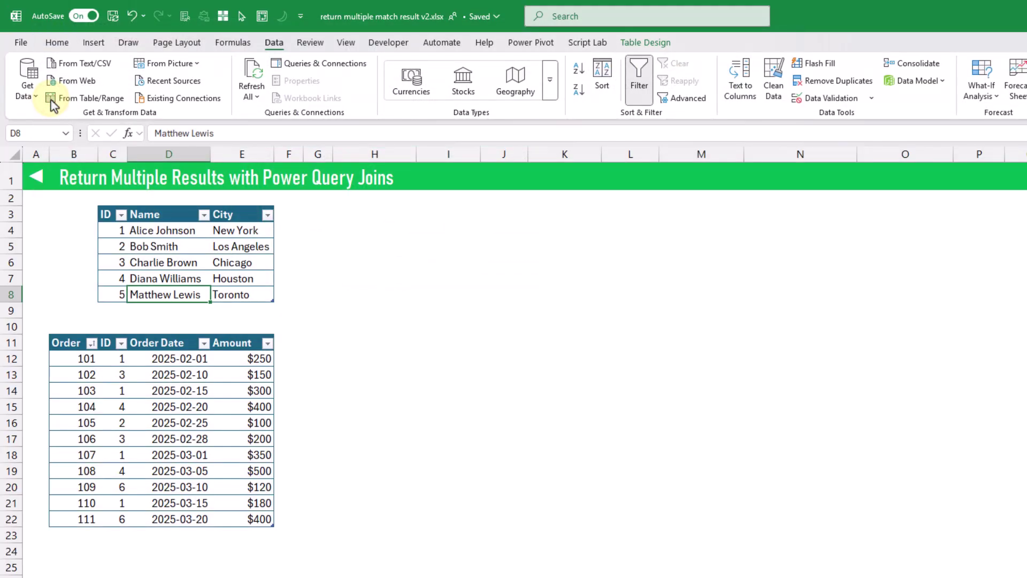
click(468, 349)
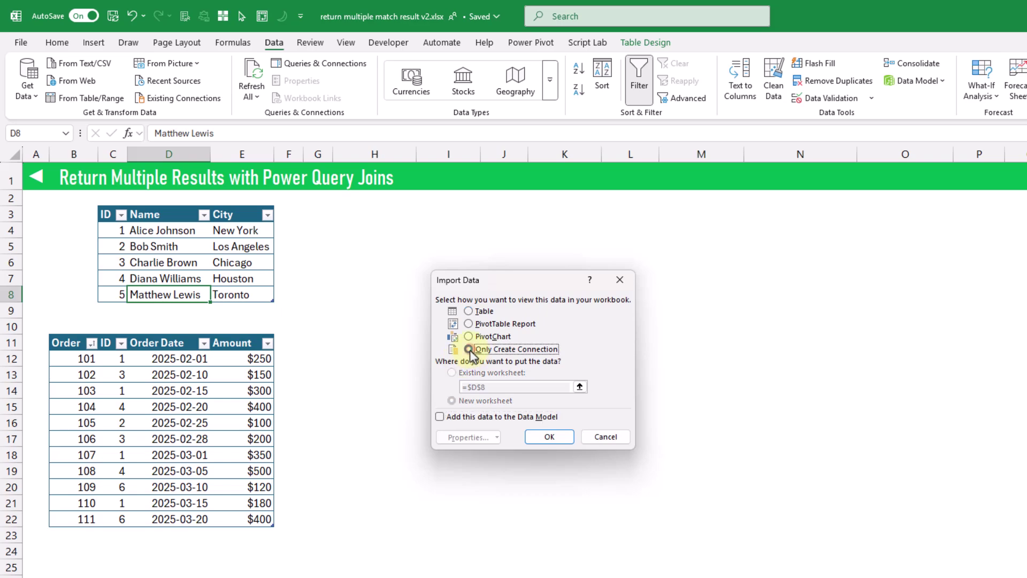
click(541, 438)
Step: Create a Power Query query from the Orders table and choose where it loads
click(182, 380)
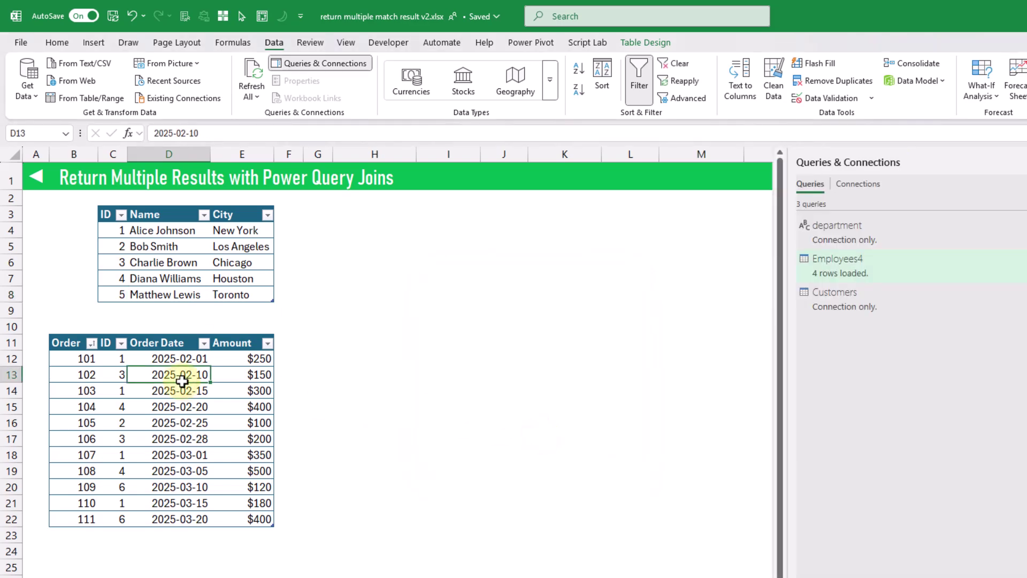
click(99, 99)
click(99, 100)
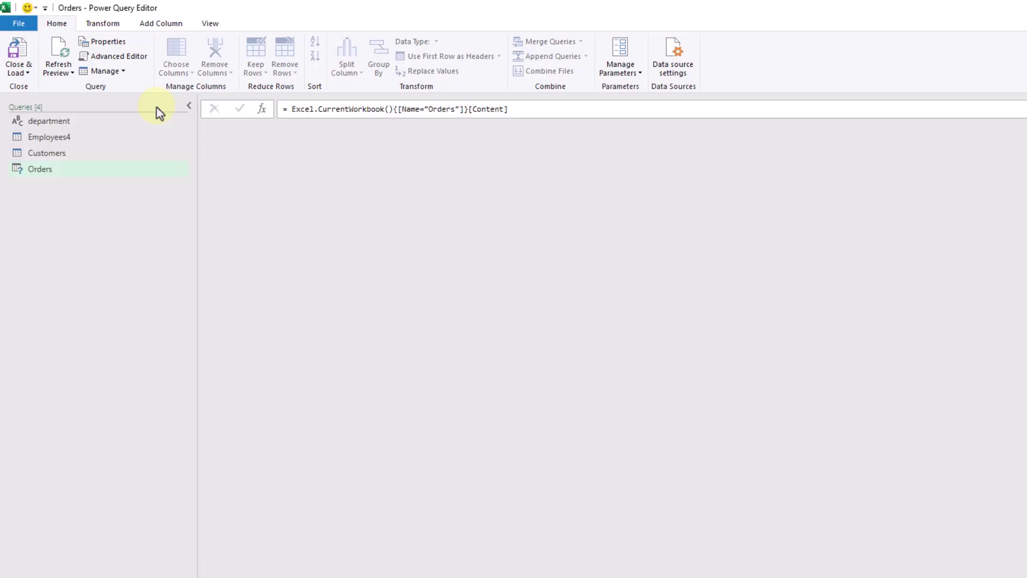
click(25, 73)
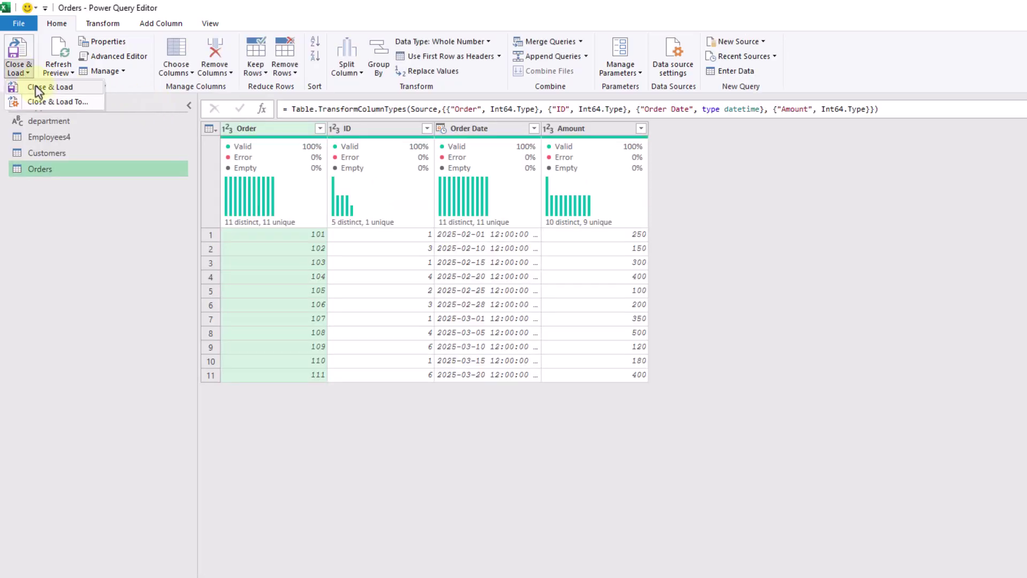
click(53, 103)
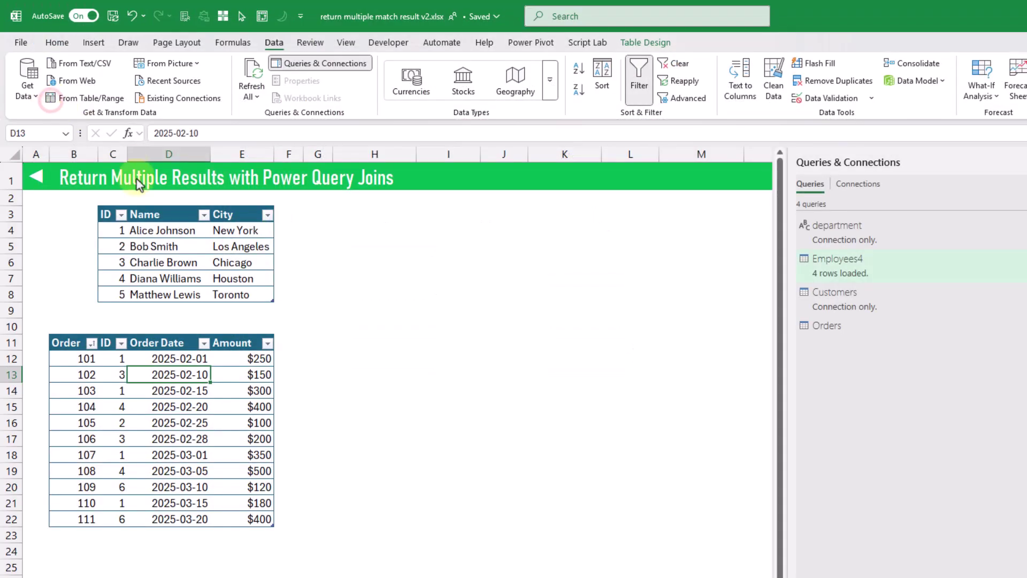
Step: Make Orders connection-only and pick Customers and Orders as the tables to merge
click(469, 349)
click(540, 438)
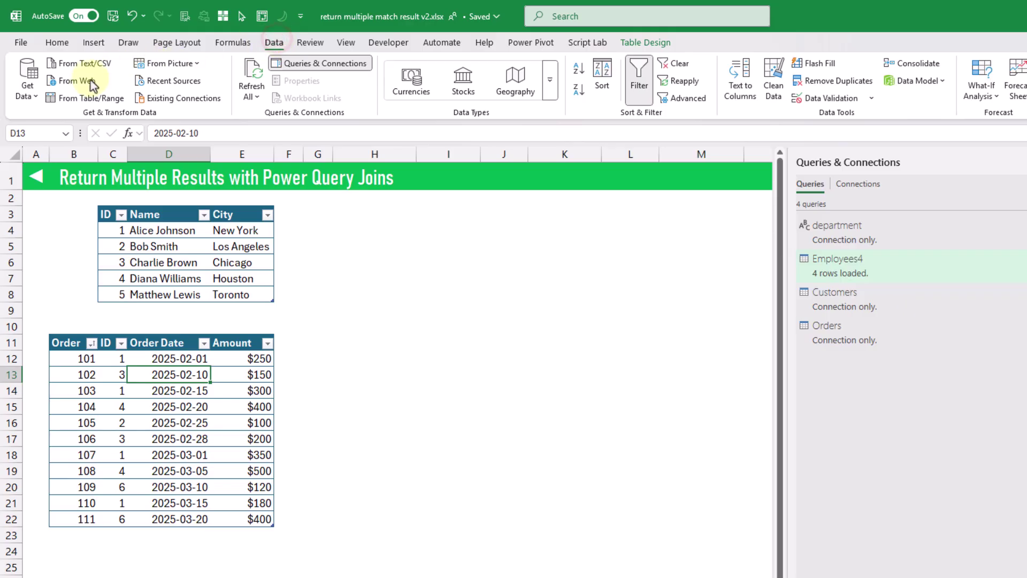
click(28, 92)
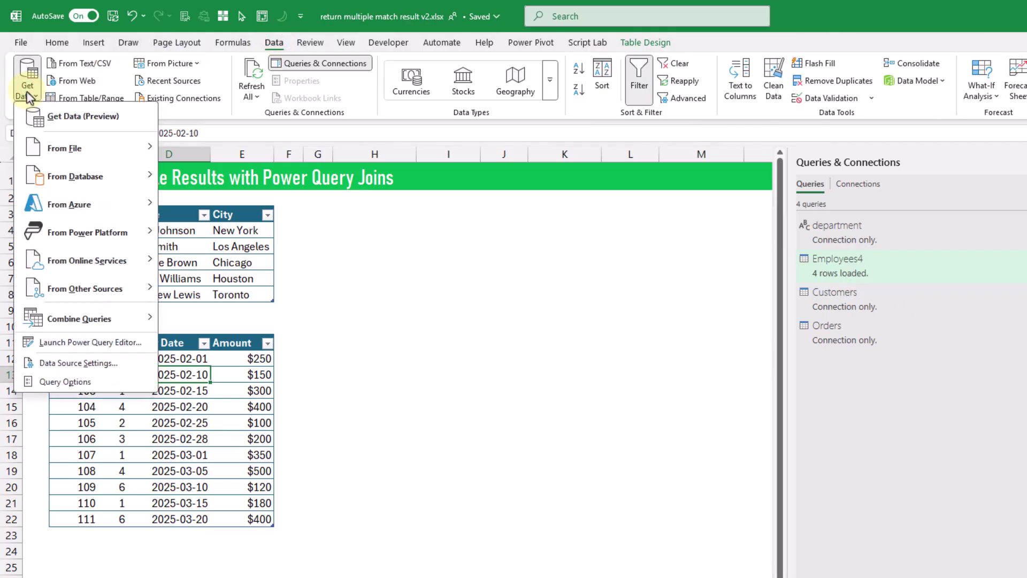
click(80, 320)
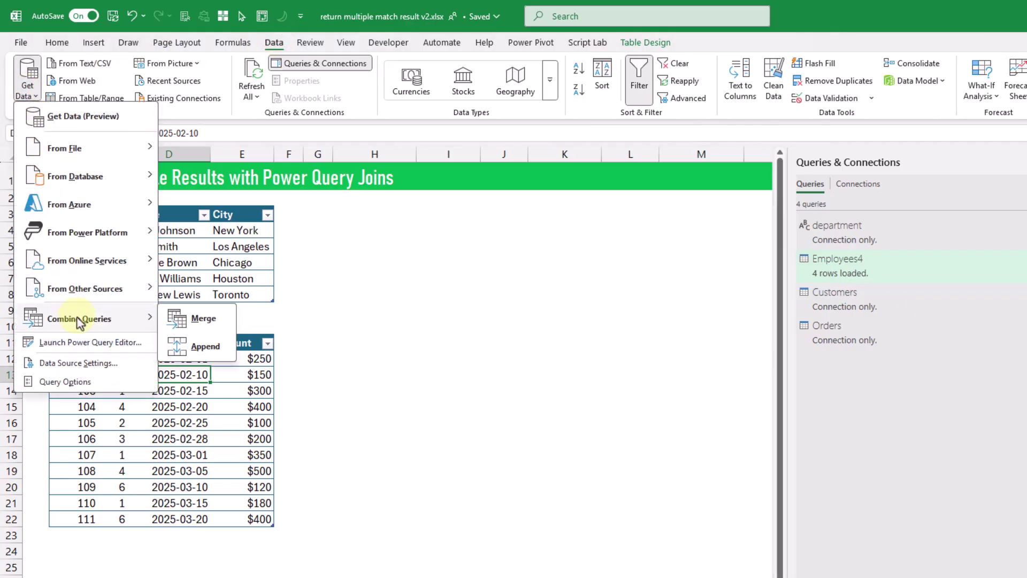
click(210, 322)
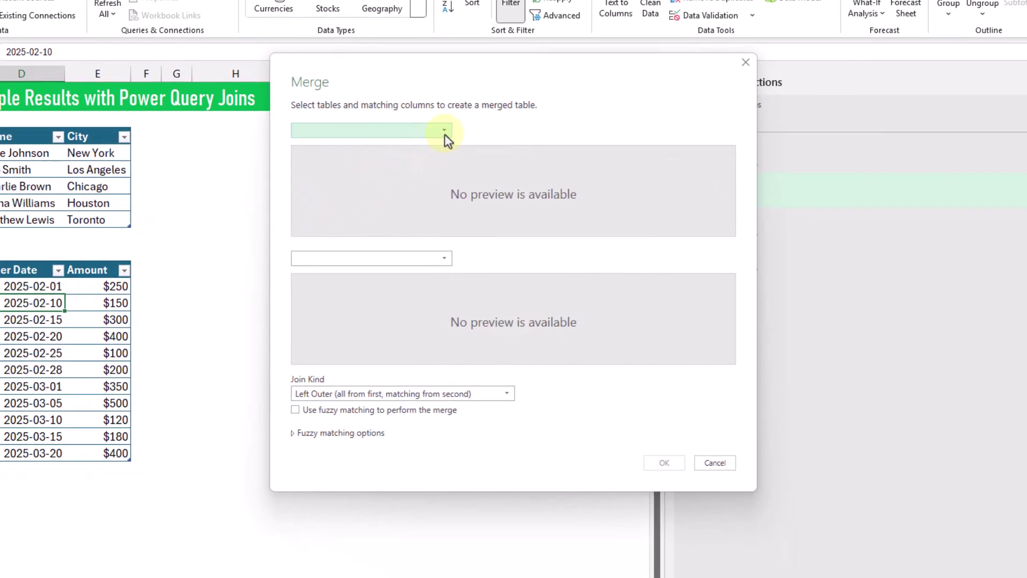
click(485, 155)
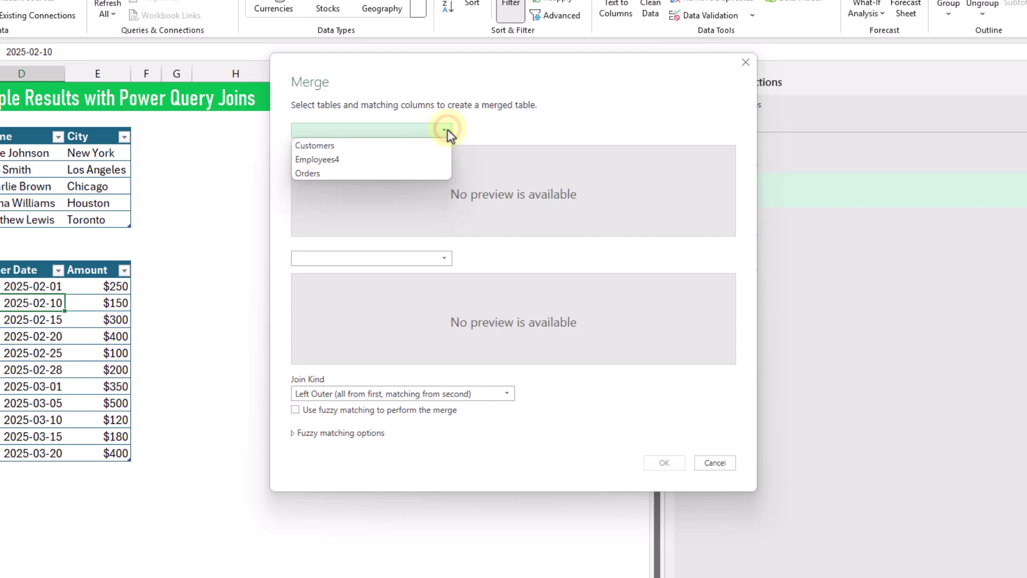
click(426, 143)
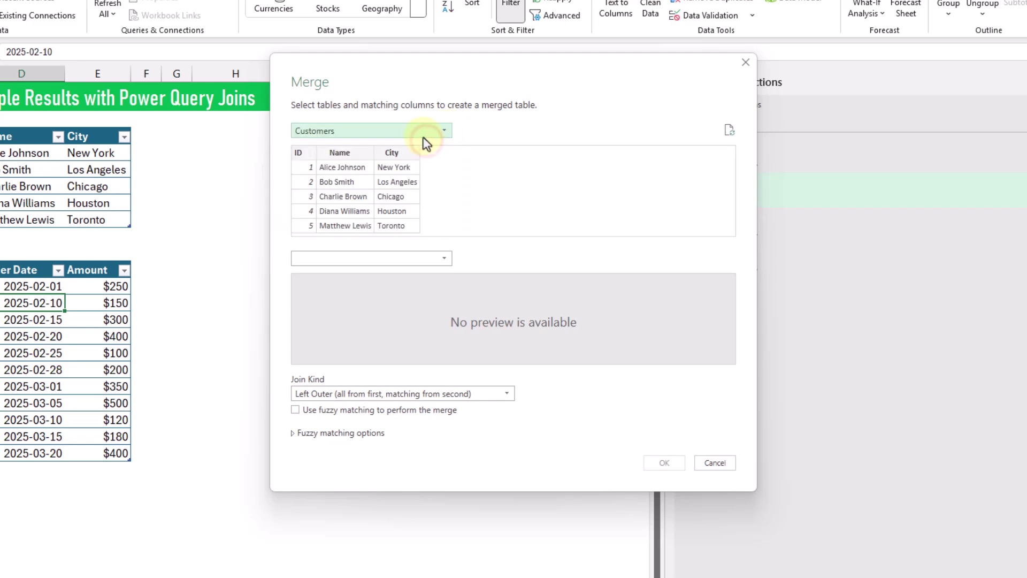
click(368, 257)
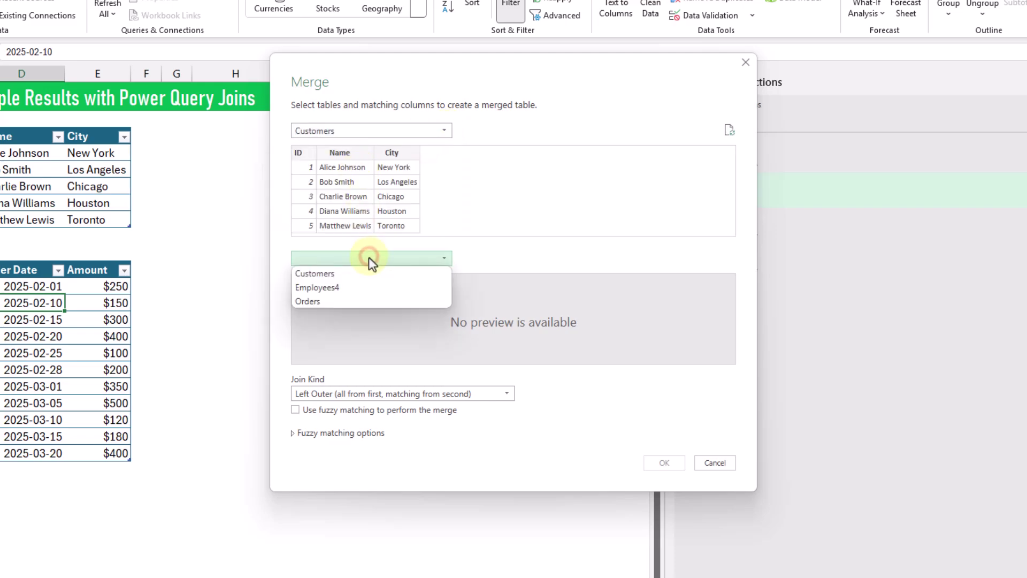
click(341, 300)
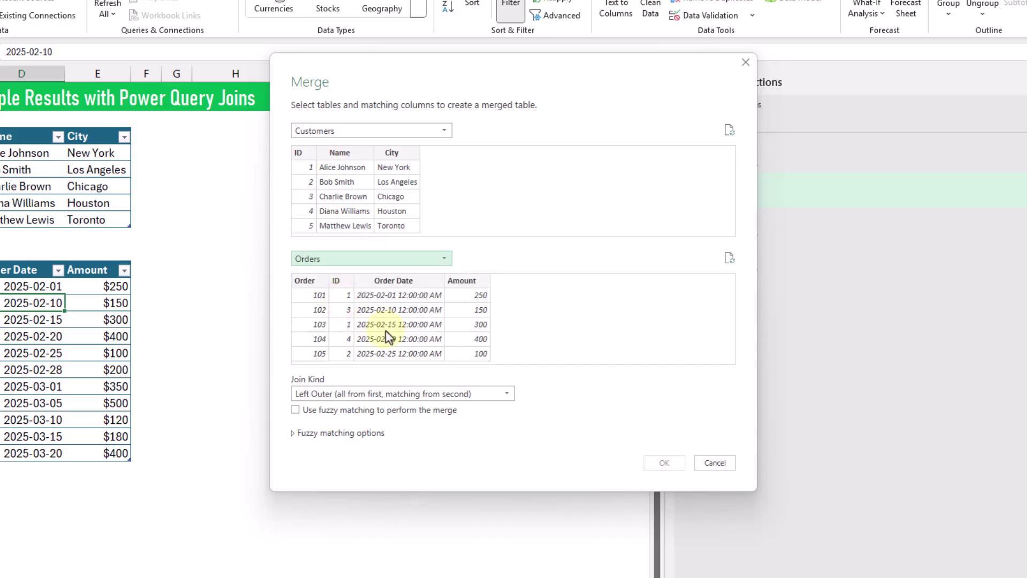
Step: Match the two tables on their ID columns using a Left Outer join
click(303, 153)
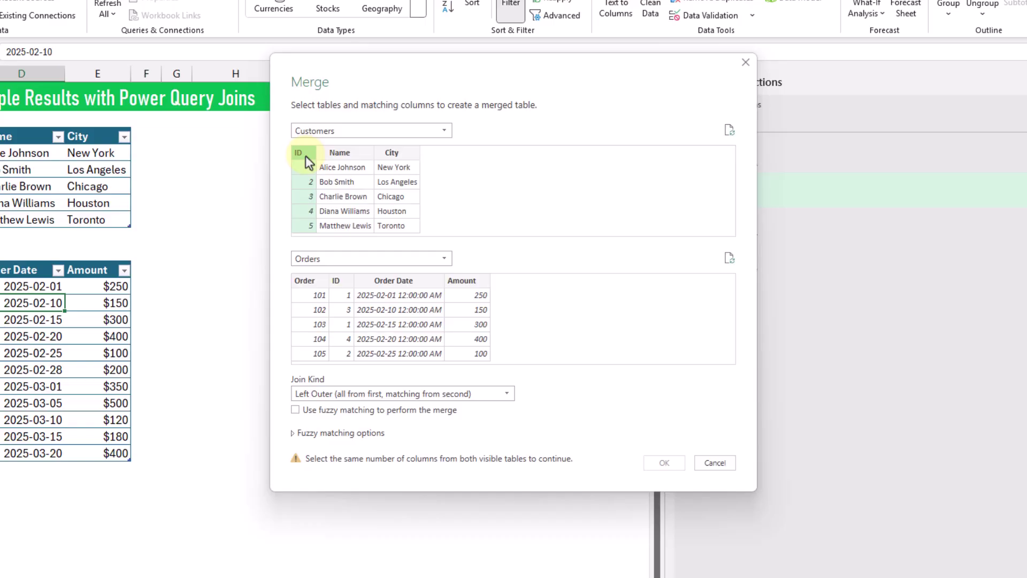
click(340, 281)
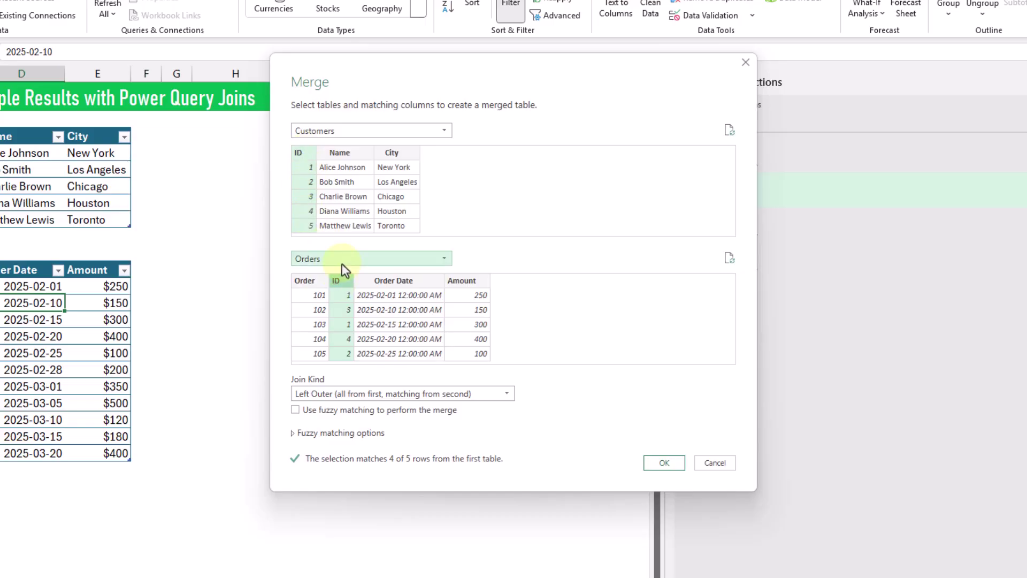
click(315, 395)
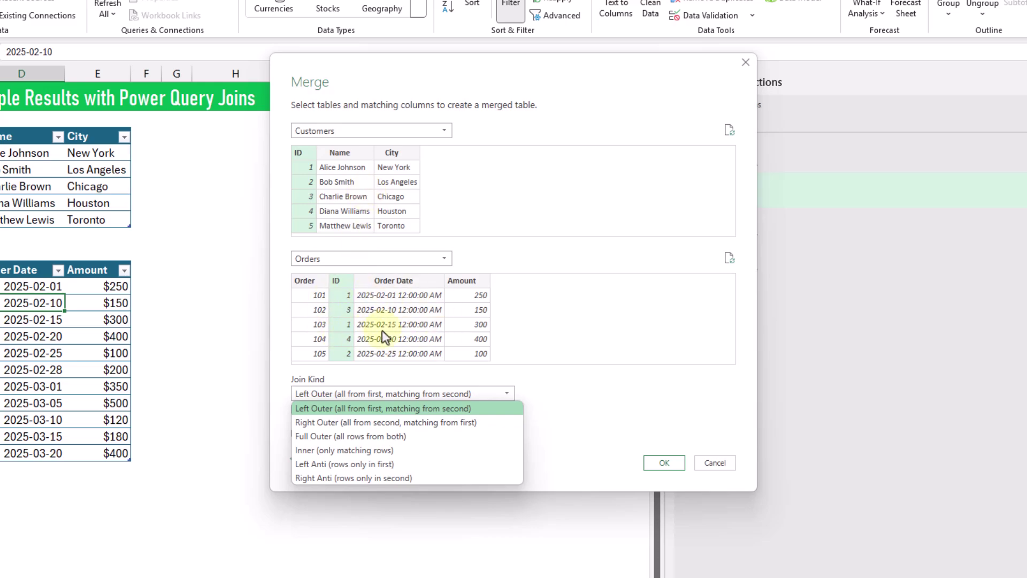
click(379, 407)
click(664, 465)
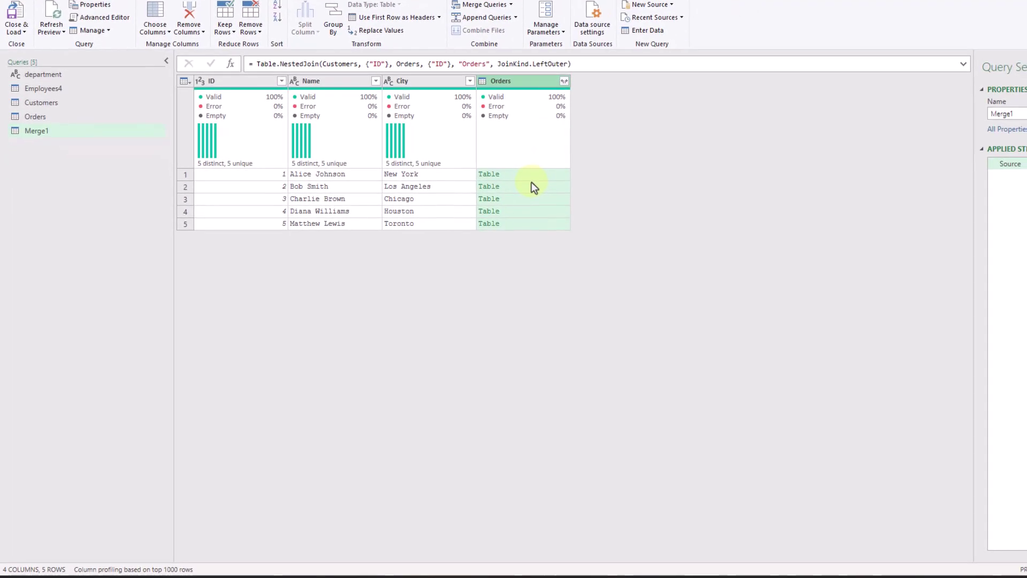
Step: Preview the first customer's nested orders table, then bring up the Orders column expand options
click(531, 178)
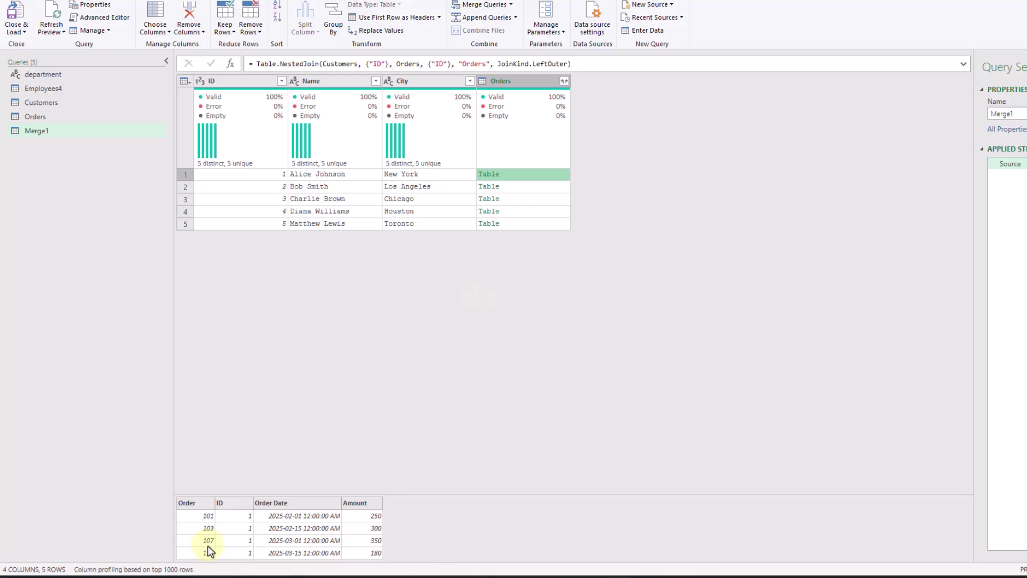
click(230, 528)
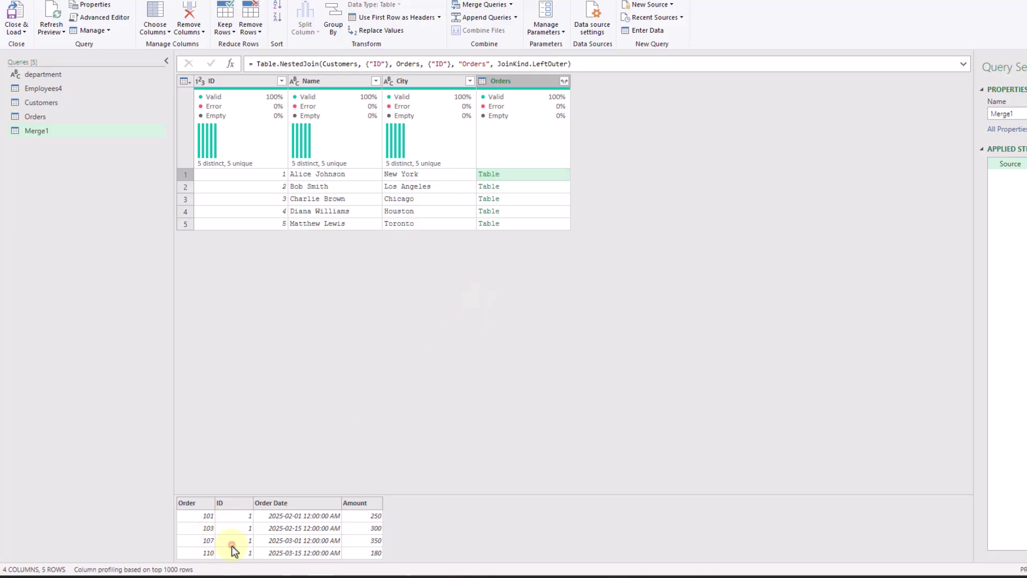
click(564, 81)
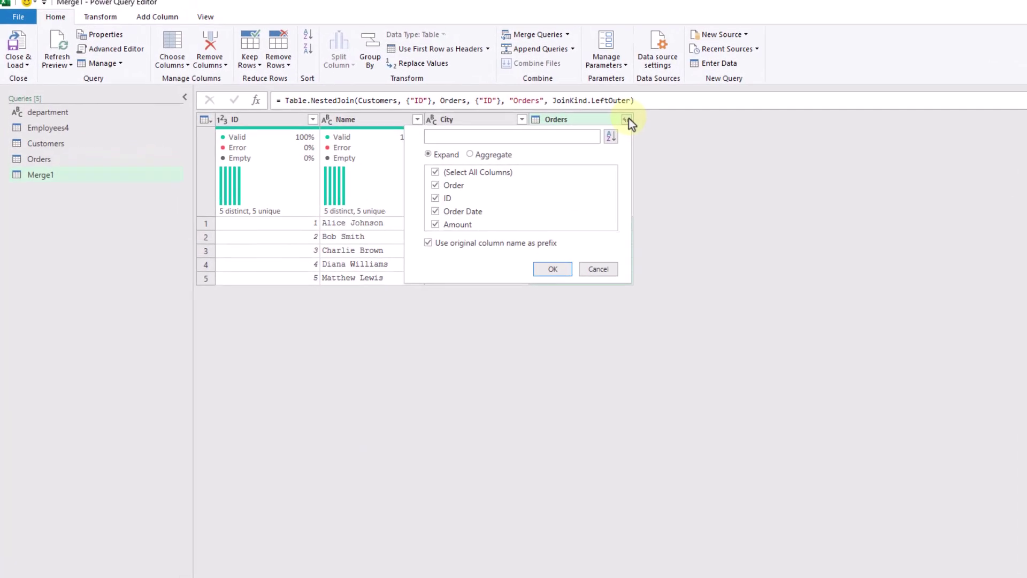
Step: Expand Orders into Order, ID.1, Order Date and Amount columns without the name prefix
click(426, 242)
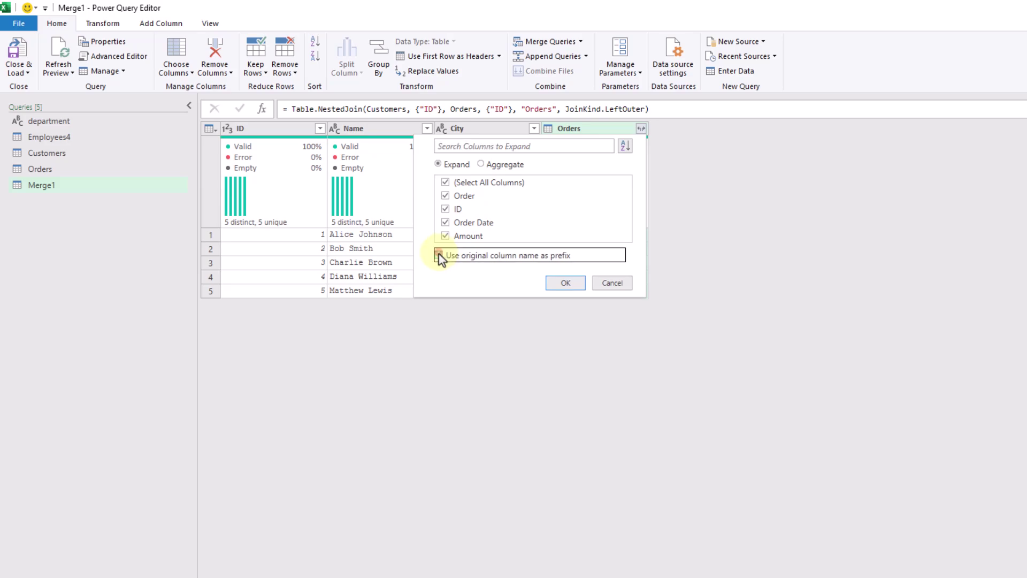
click(558, 285)
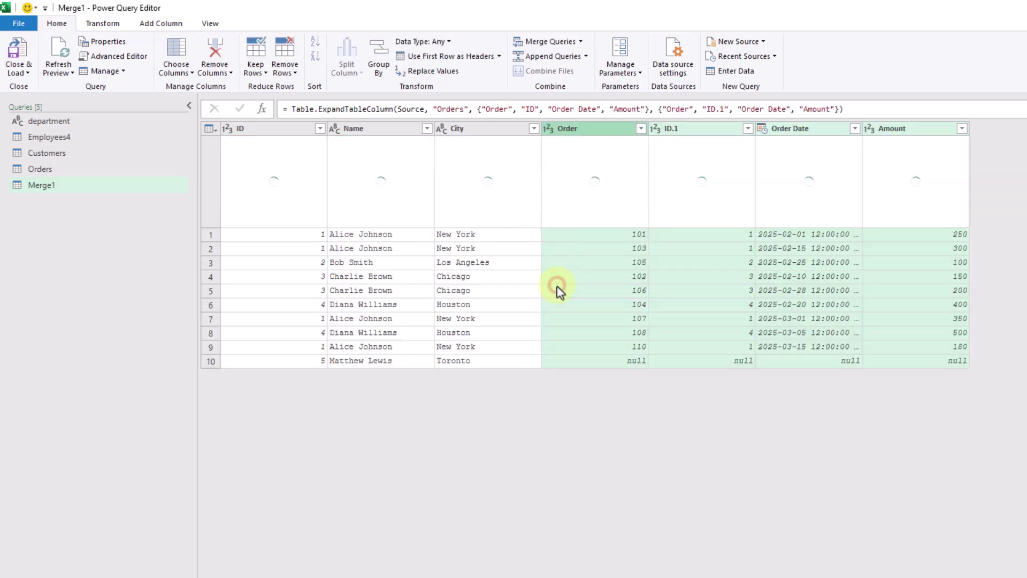
click(386, 235)
click(388, 247)
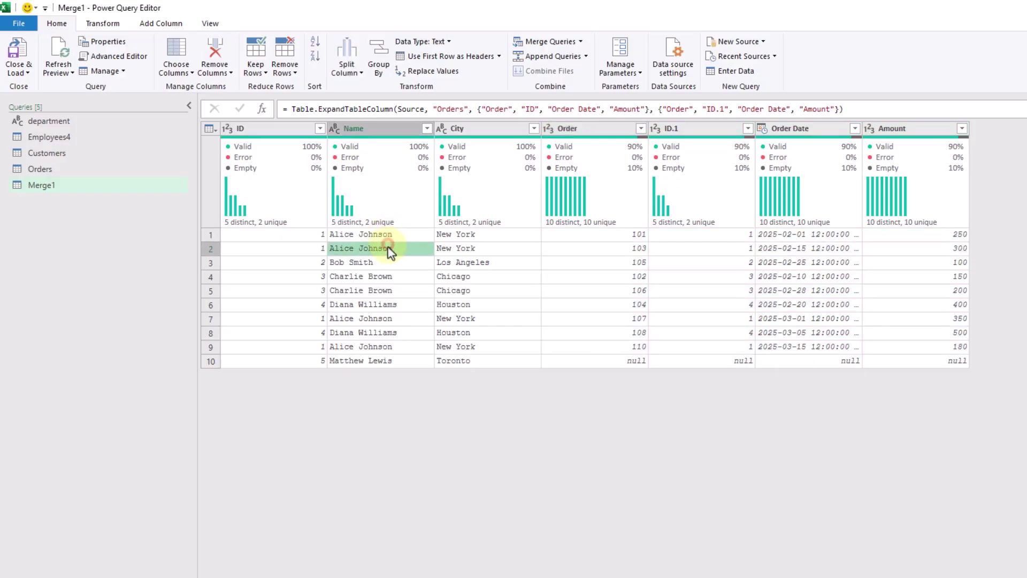
click(387, 319)
click(381, 346)
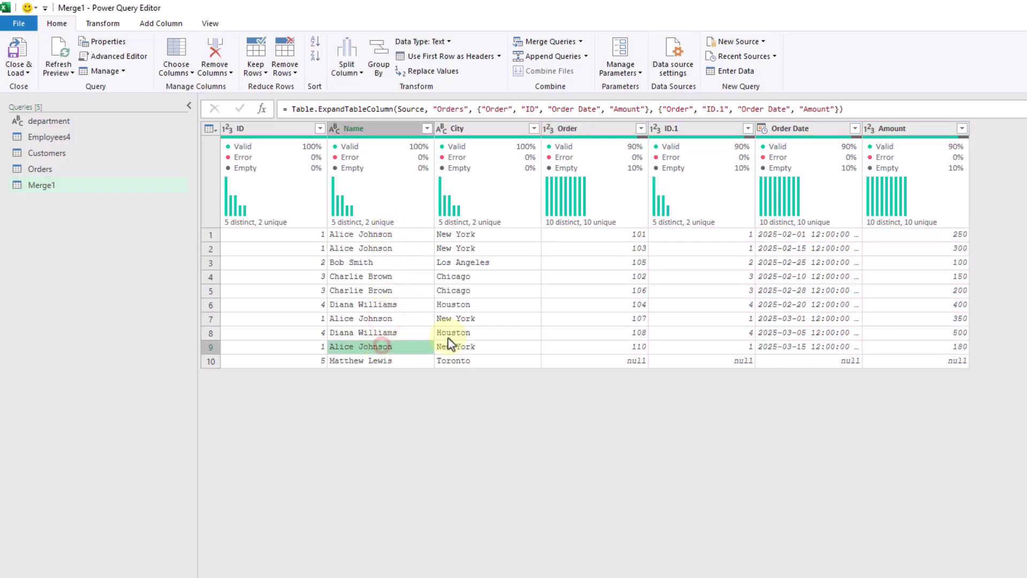
Step: Verify the matched customer IDs in ID.1, then close the editor to load the result
click(687, 234)
click(690, 249)
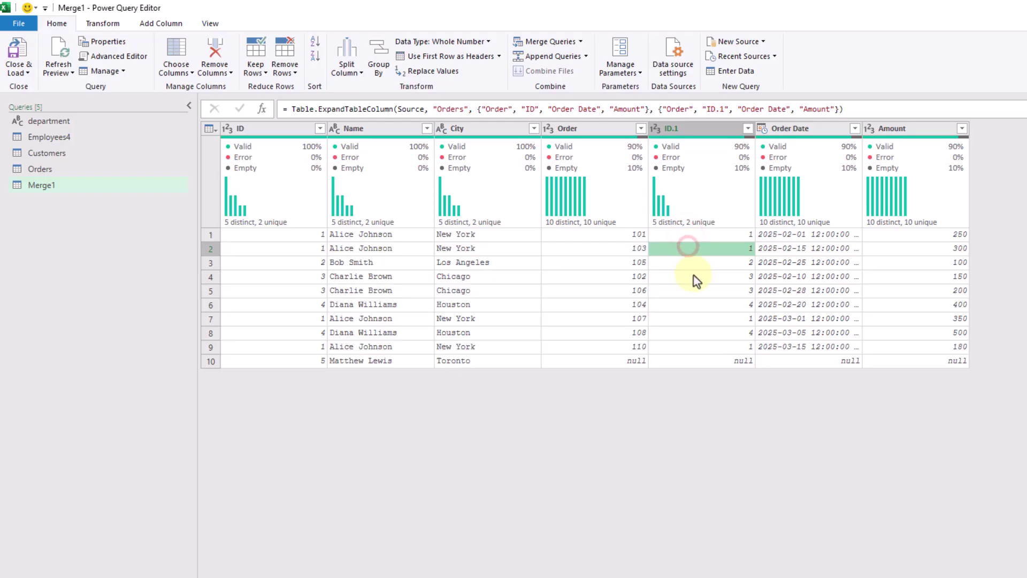
click(697, 319)
click(699, 348)
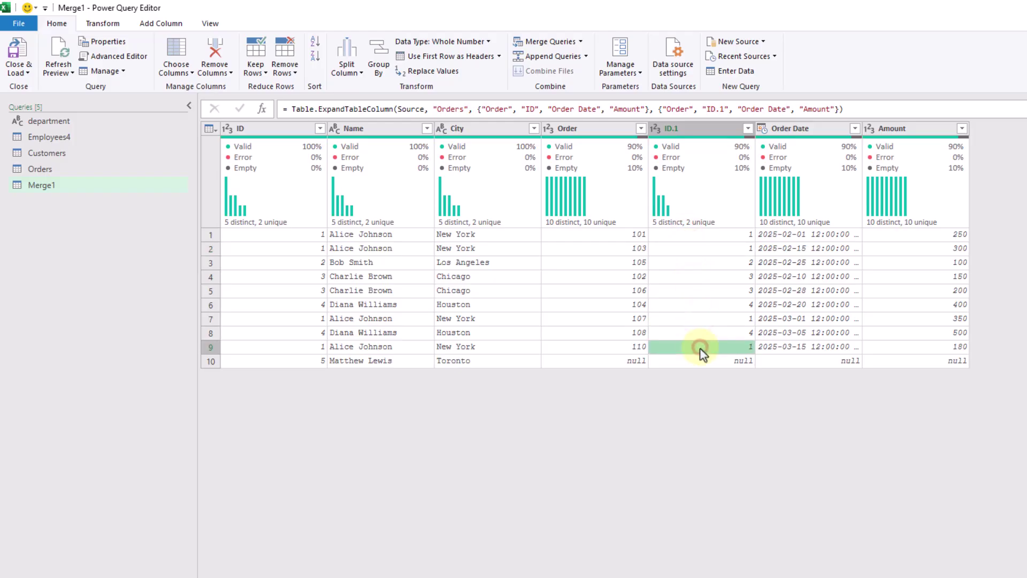
click(19, 69)
click(39, 102)
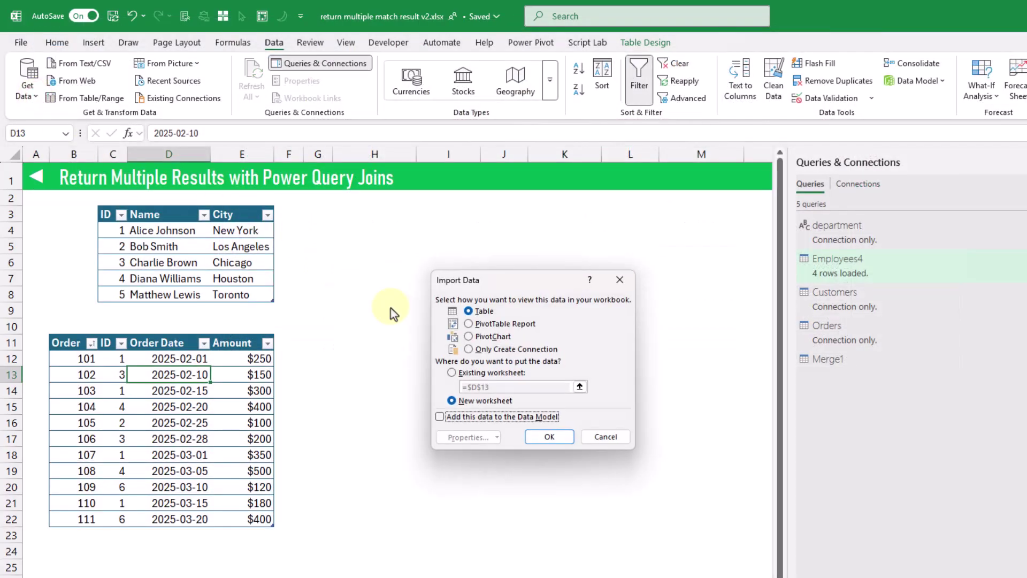
Step: Load Merge1 as a table on the existing worksheet starting at cell G3
click(469, 310)
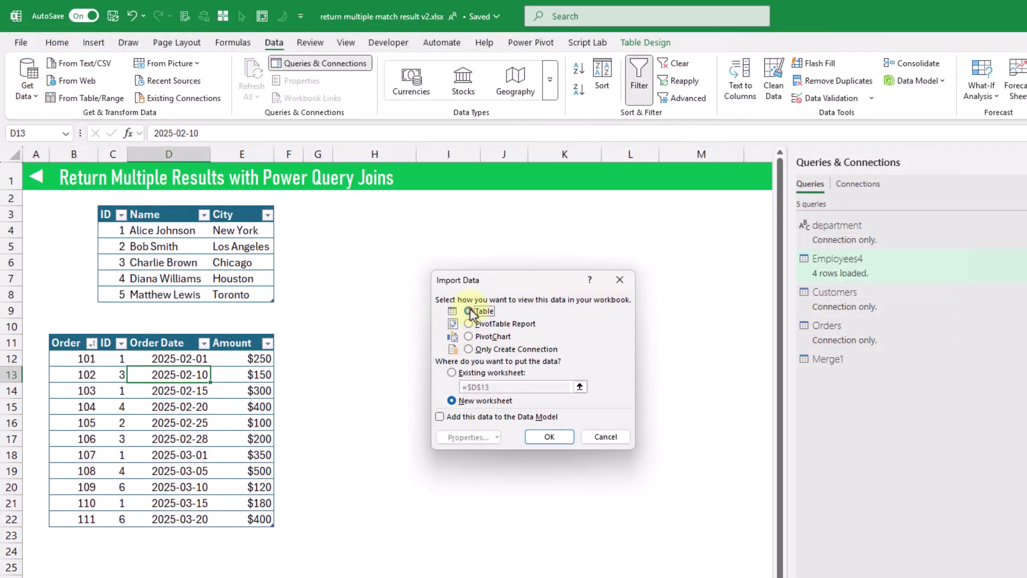
click(452, 373)
click(324, 210)
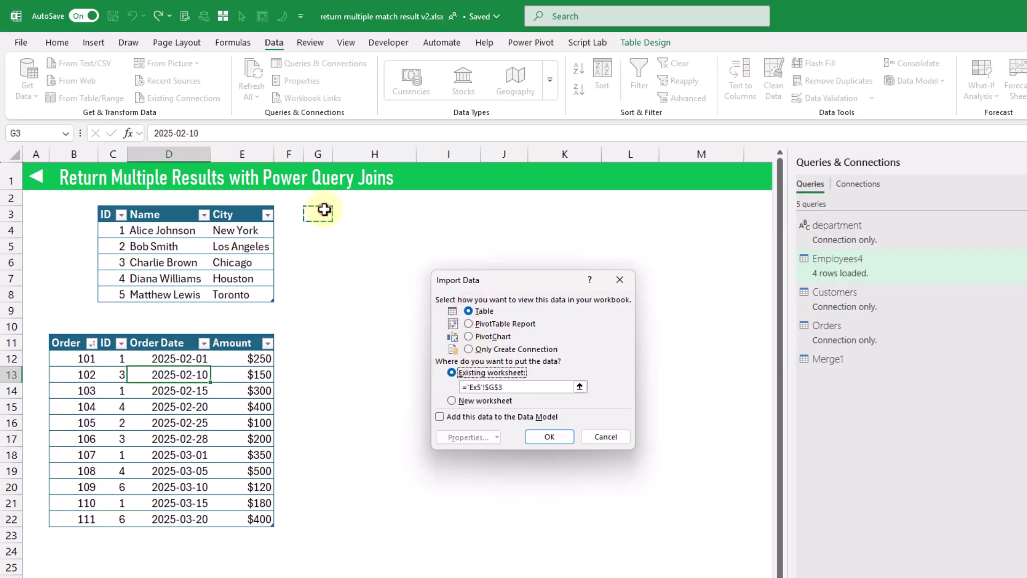
click(550, 438)
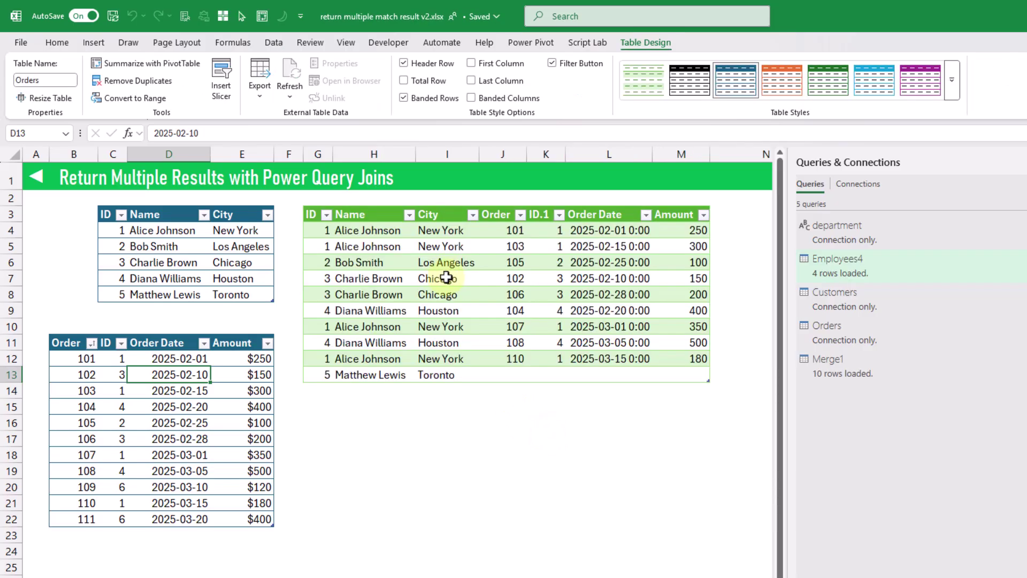
click(114, 294)
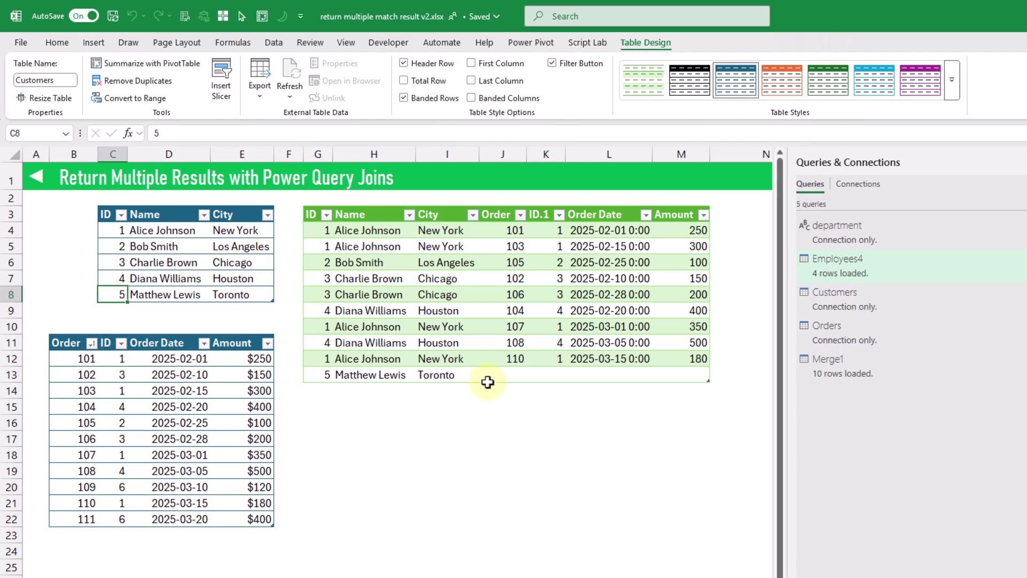
drag(506, 373, 690, 372)
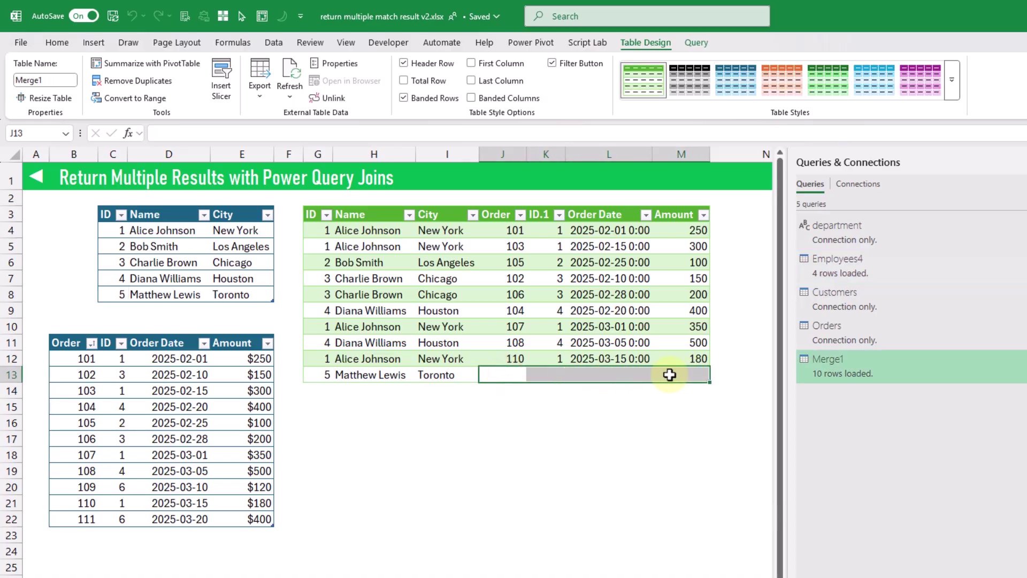
click(120, 487)
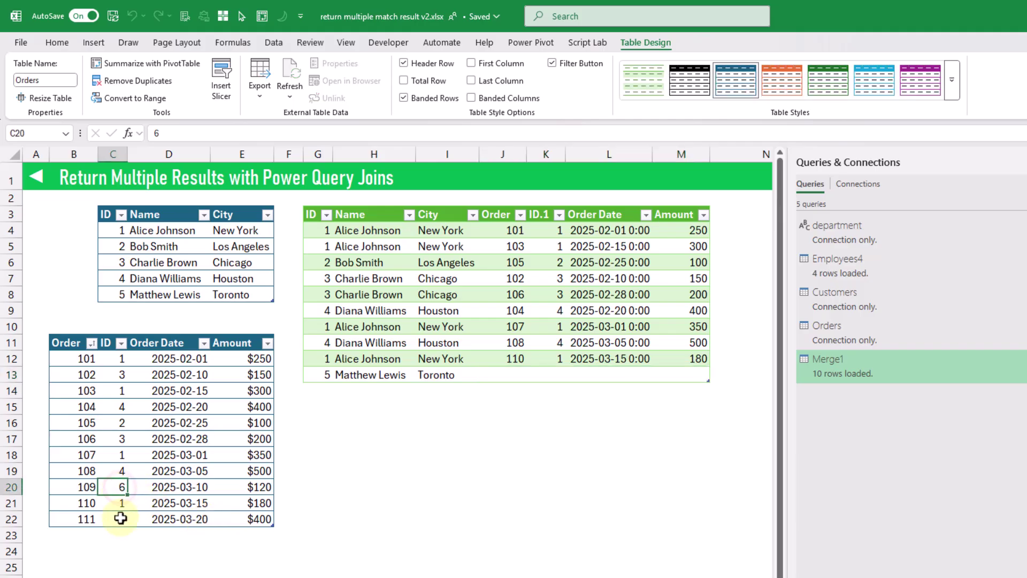
click(124, 518)
click(118, 488)
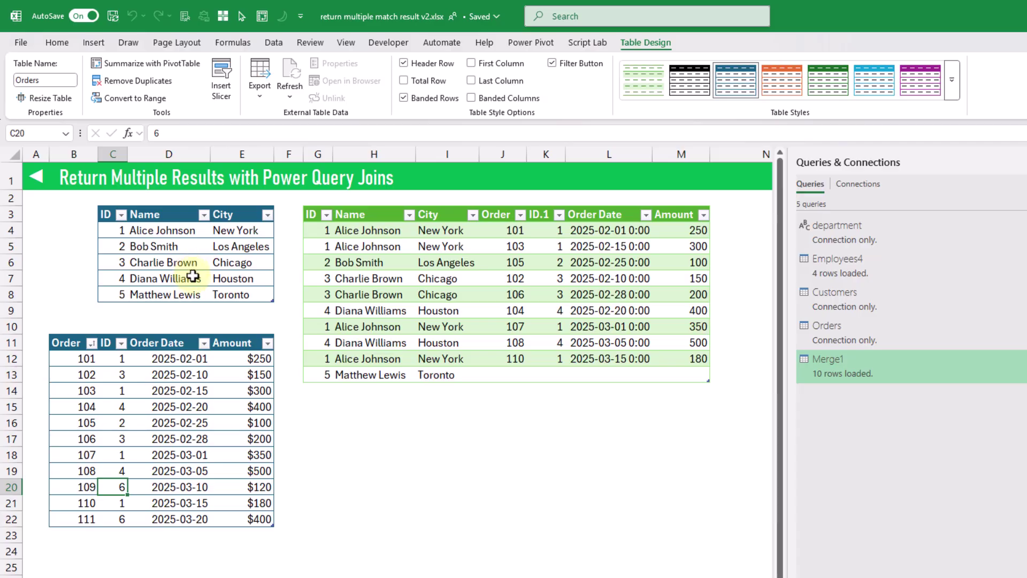
drag(116, 486, 246, 486)
drag(109, 518, 242, 521)
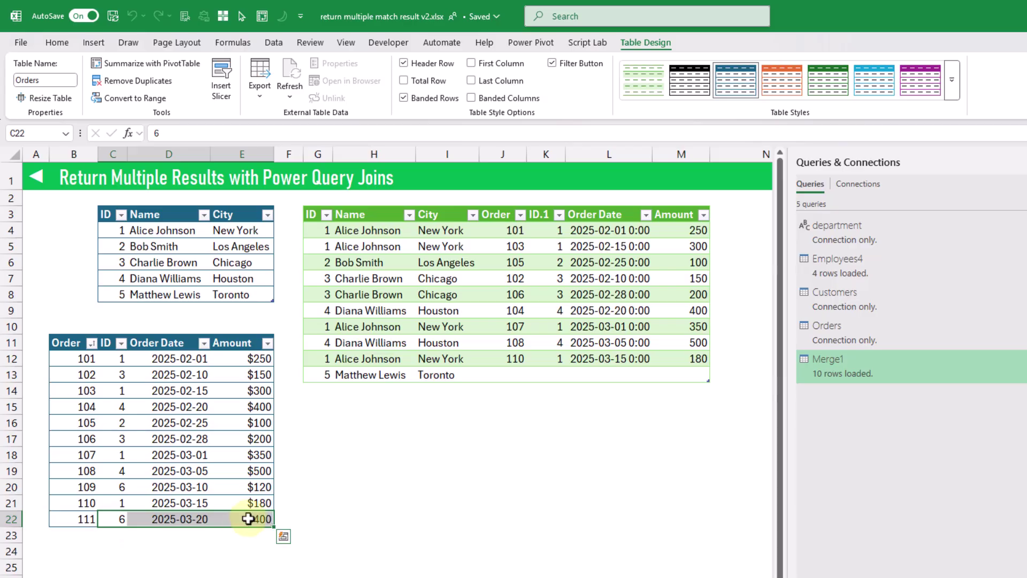
click(432, 258)
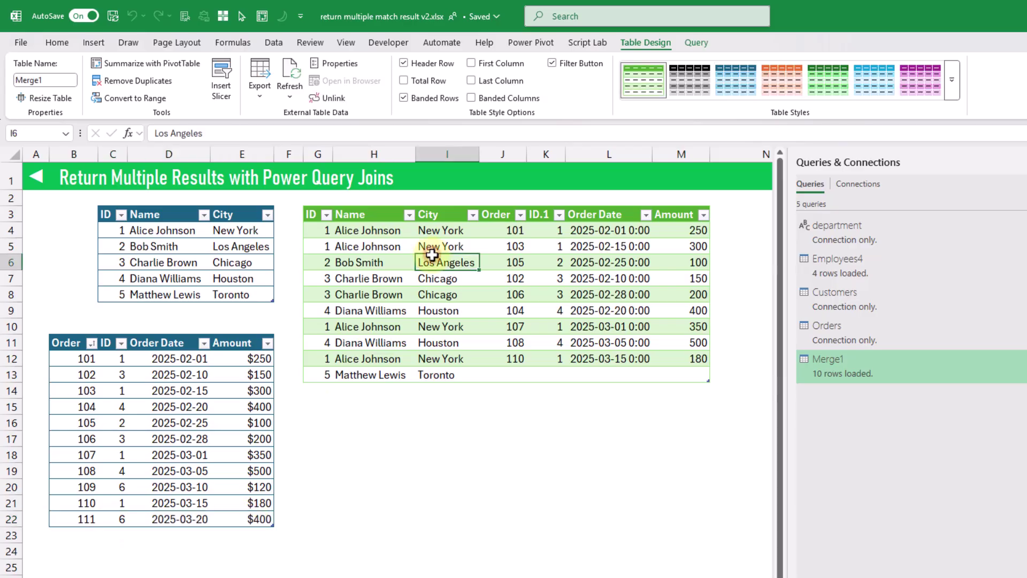
click(696, 42)
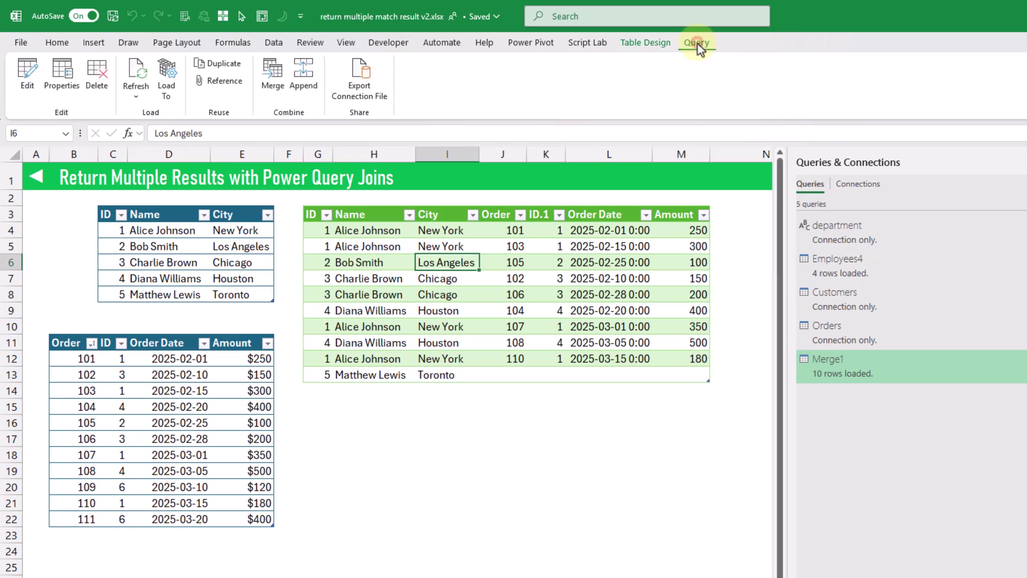
Step: Change Merge1's Source step to a Full Outer join and load it back to the sheet
click(26, 80)
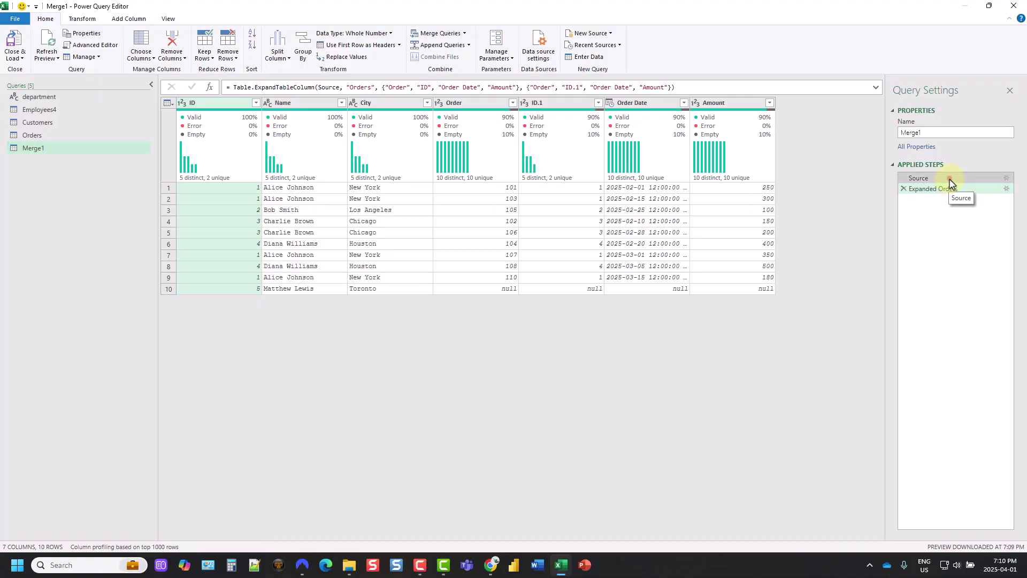
click(949, 178)
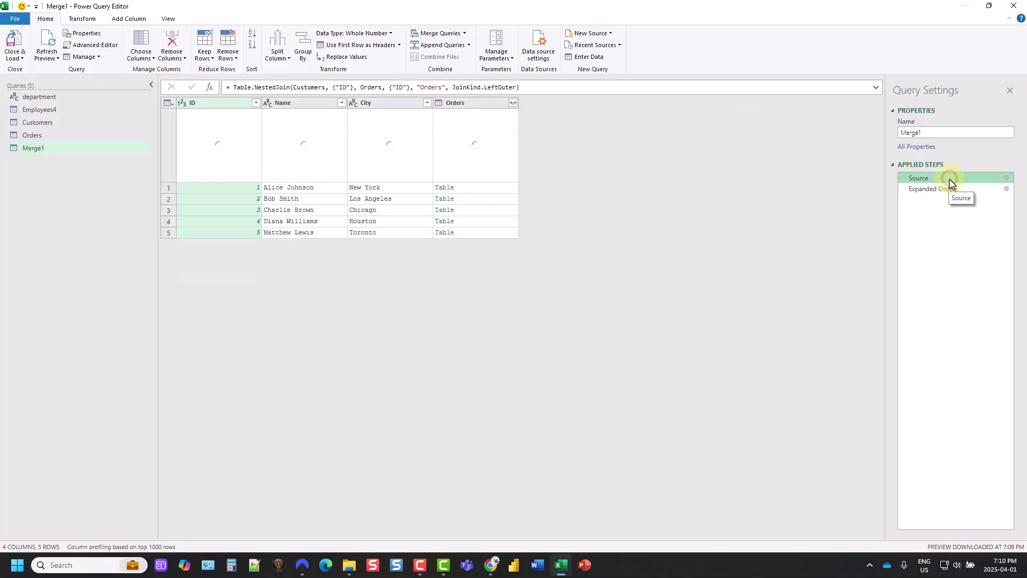
click(1006, 179)
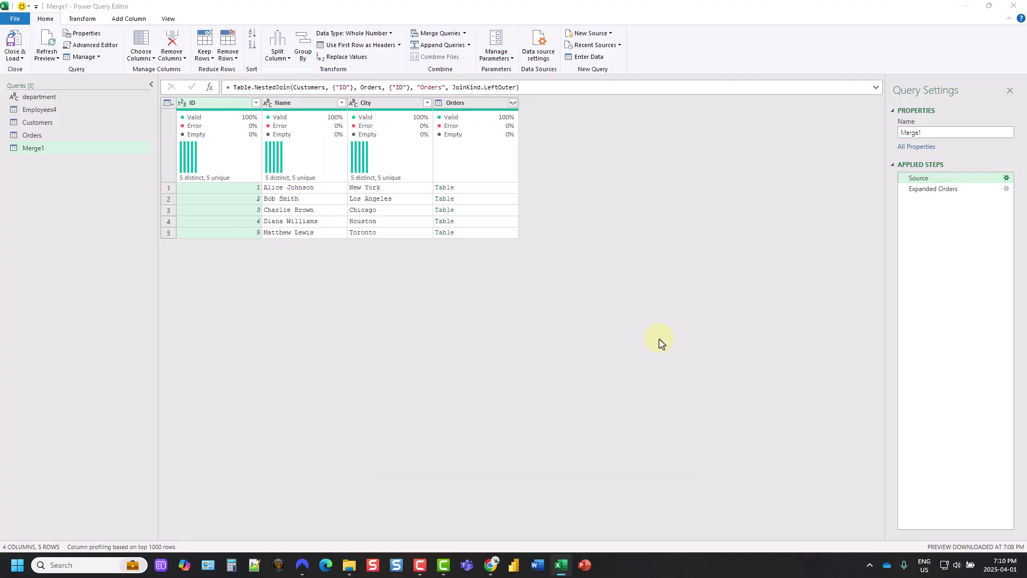
click(455, 370)
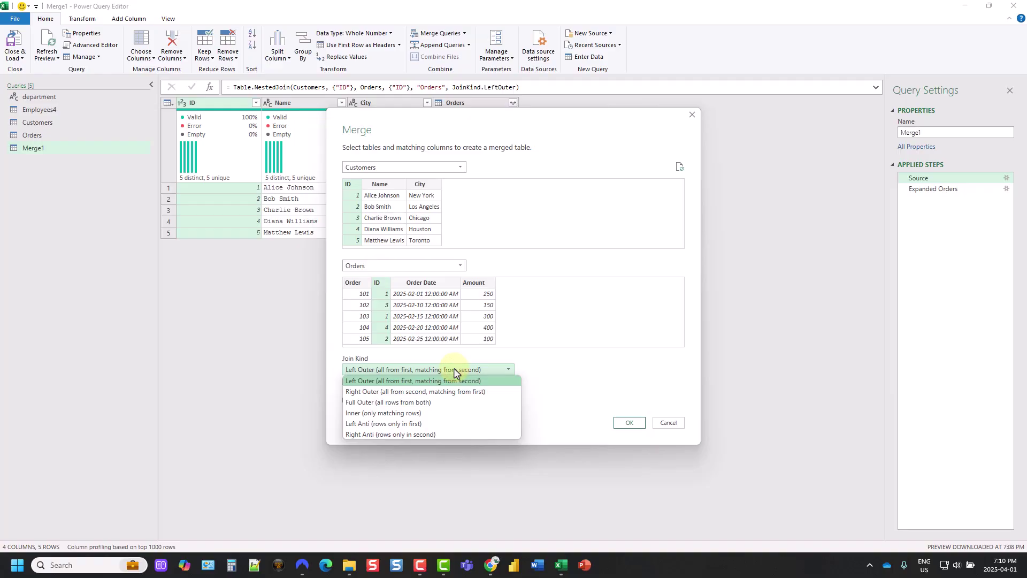
click(442, 402)
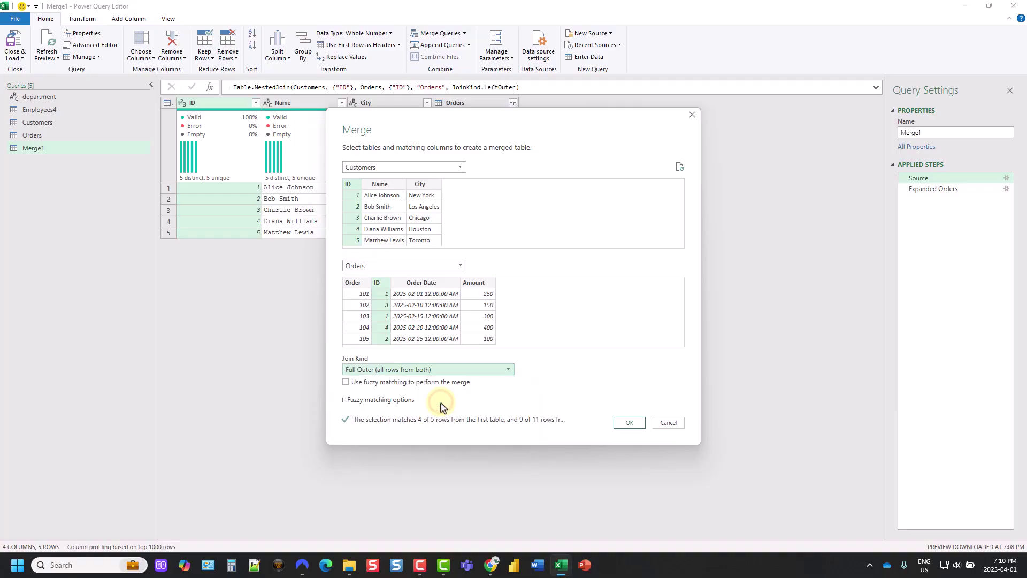
click(627, 423)
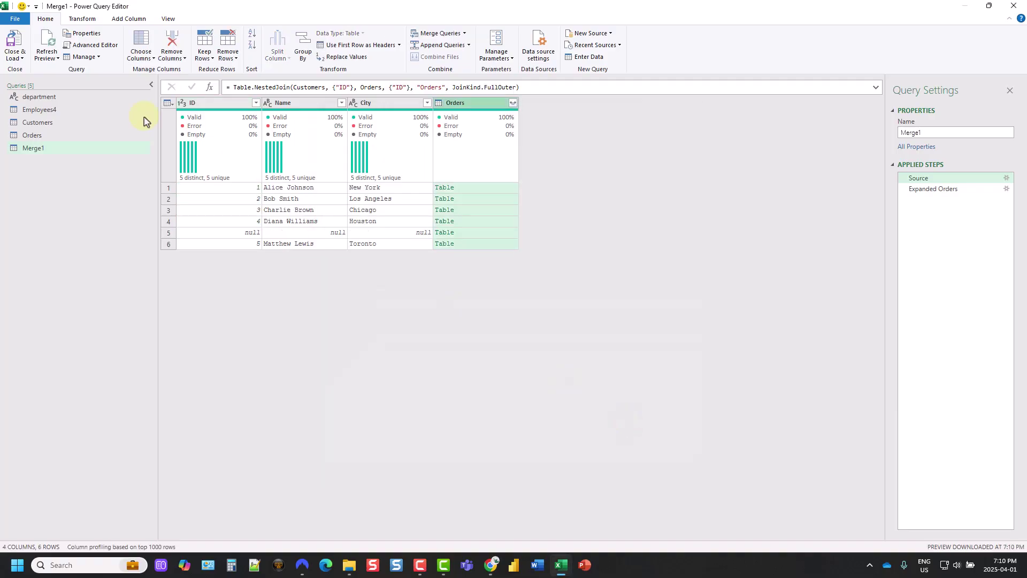
click(14, 45)
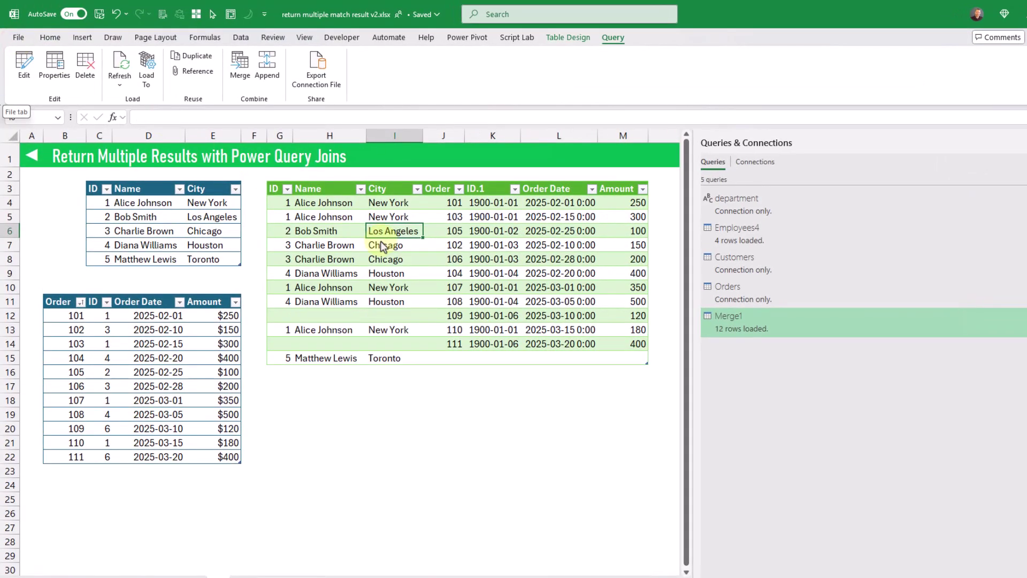
click(320, 360)
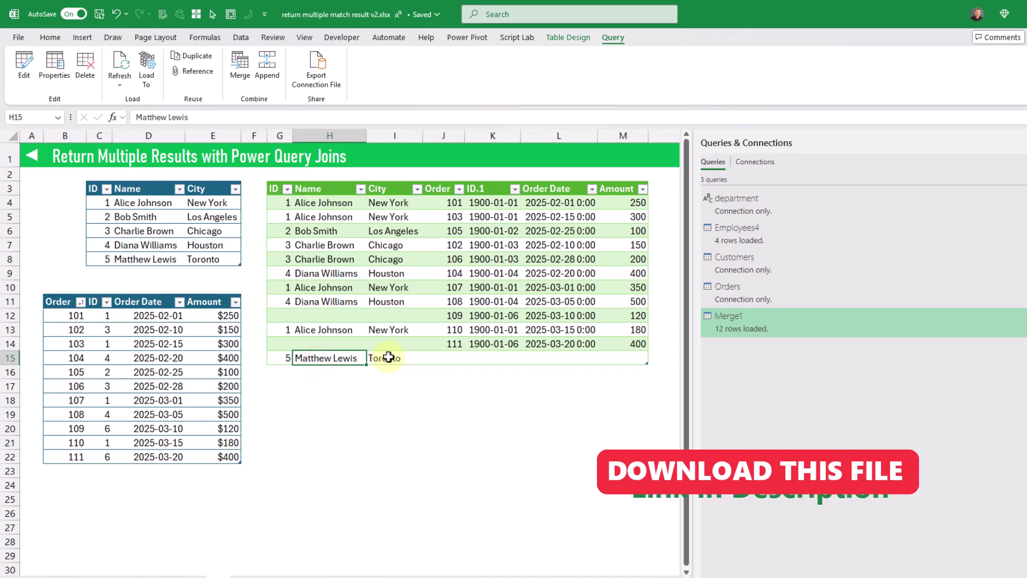
drag(453, 362, 628, 357)
drag(444, 316, 625, 319)
drag(449, 344, 620, 343)
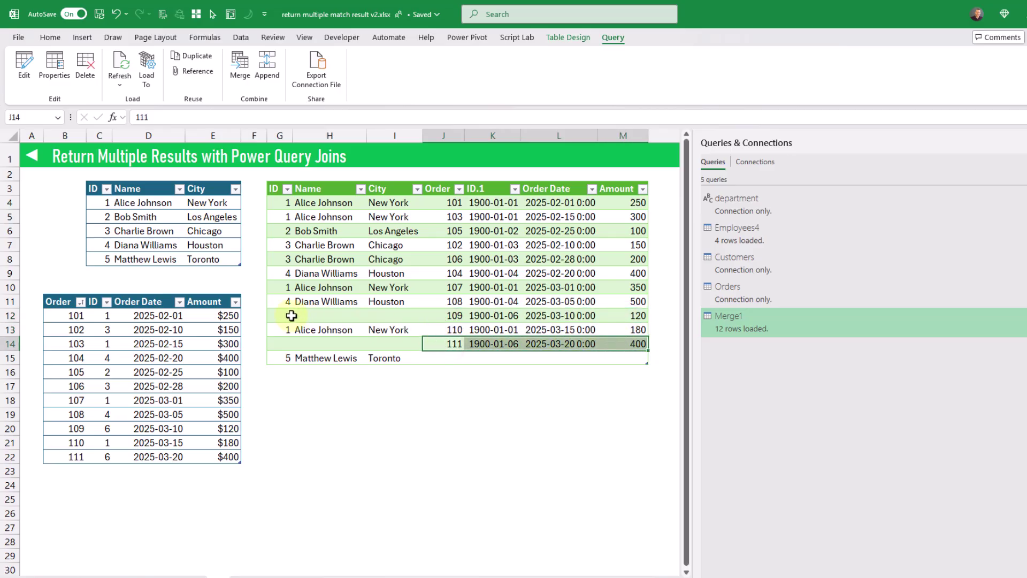
drag(276, 315, 383, 310)
drag(282, 340, 381, 338)
click(415, 344)
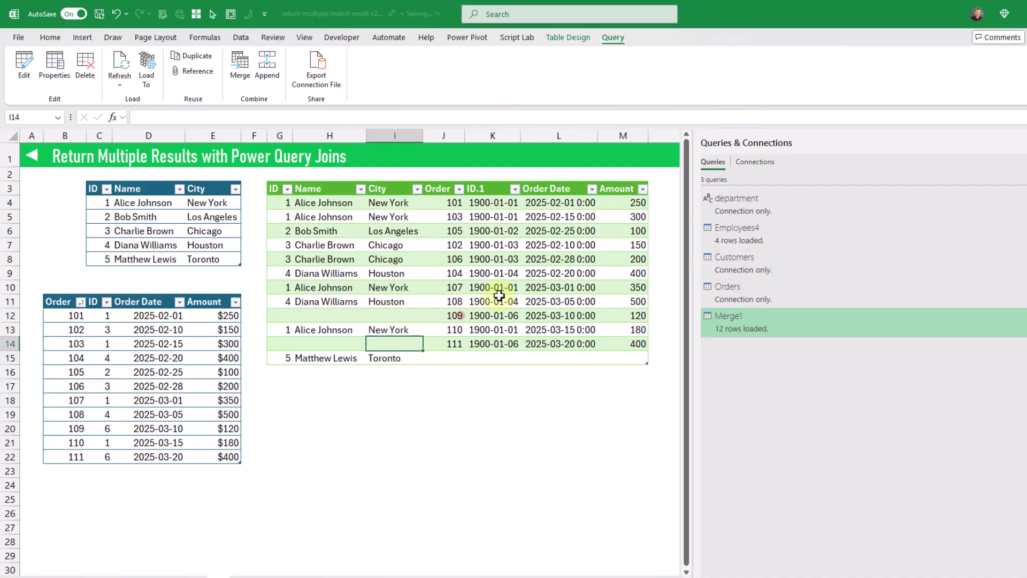